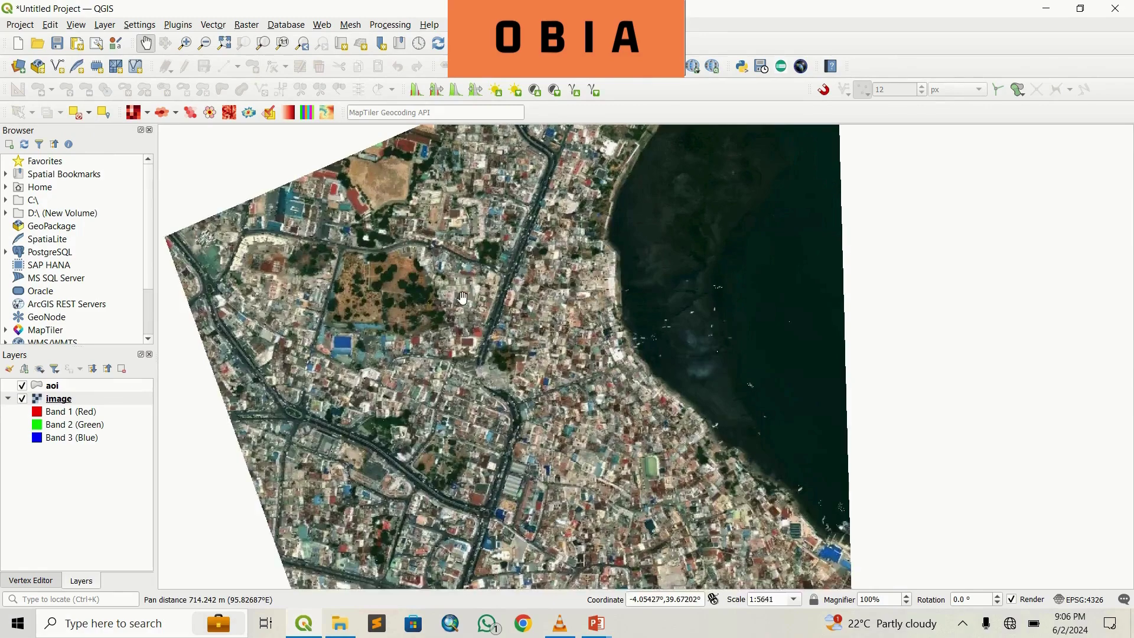
Examine the satellite image's coastline, built-up areas, vegetation, bare ground and roads at different scales.
scroll(591, 284, "up", 1)
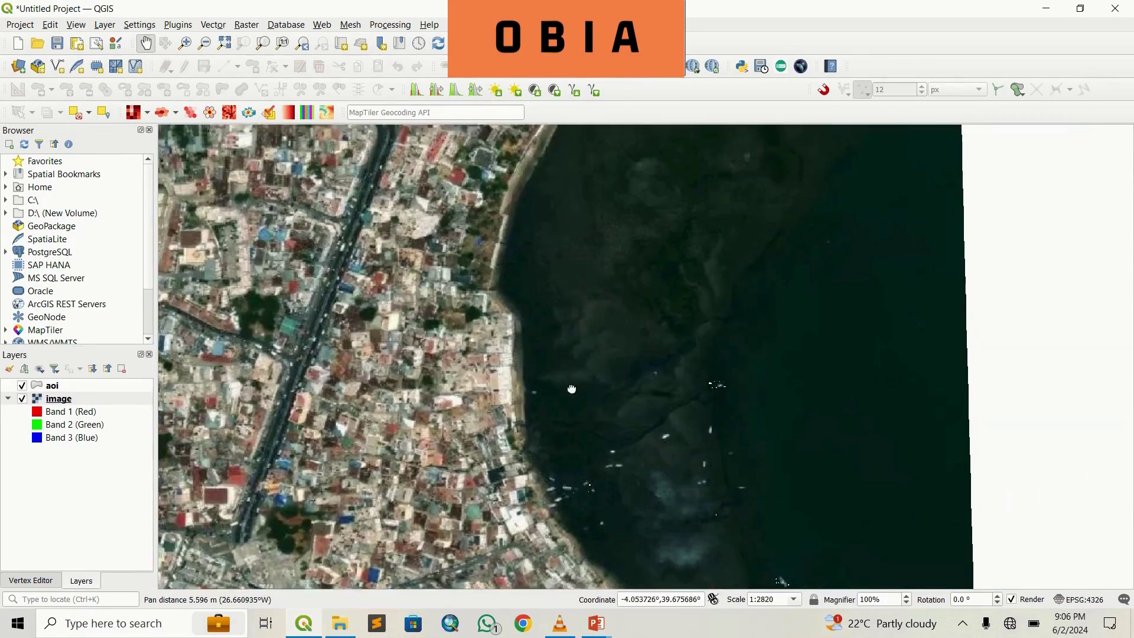
scroll(633, 377, "down", 1)
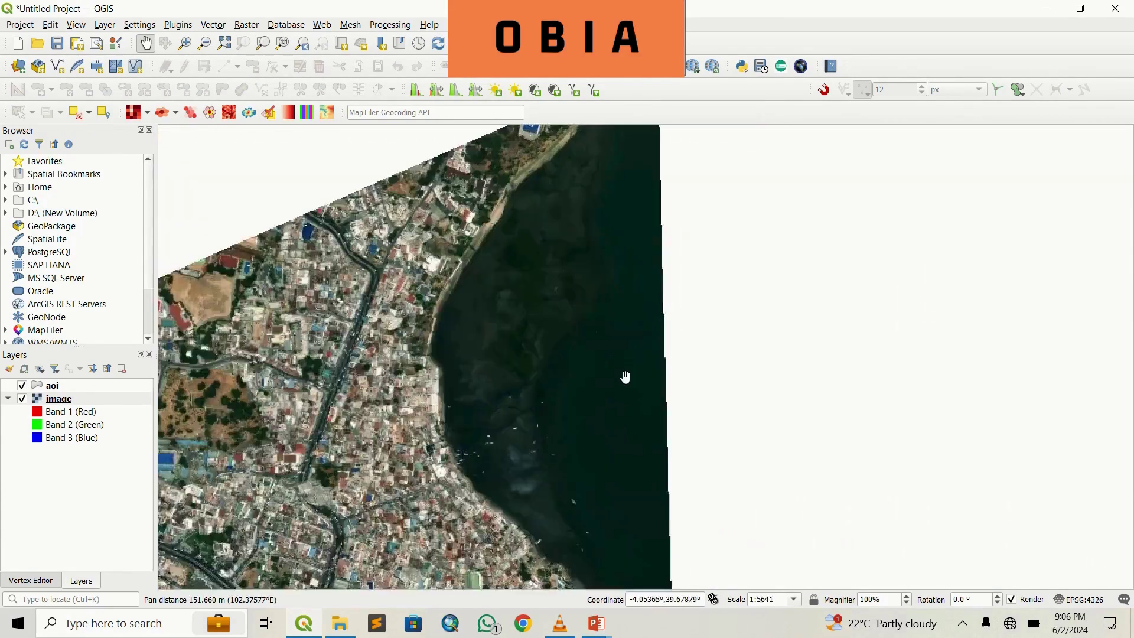
left_click_drag(192, 278, 365, 195)
scroll(378, 207, "up", 2)
scroll(412, 241, "down", 1)
scroll(362, 325, "up", 2)
scroll(373, 325, "down", 2)
left_click_drag(451, 375, 506, 199)
scroll(466, 443, "up", 1)
scroll(474, 435, "down", 2)
scroll(506, 399, "up", 1)
scroll(507, 398, "down", 1)
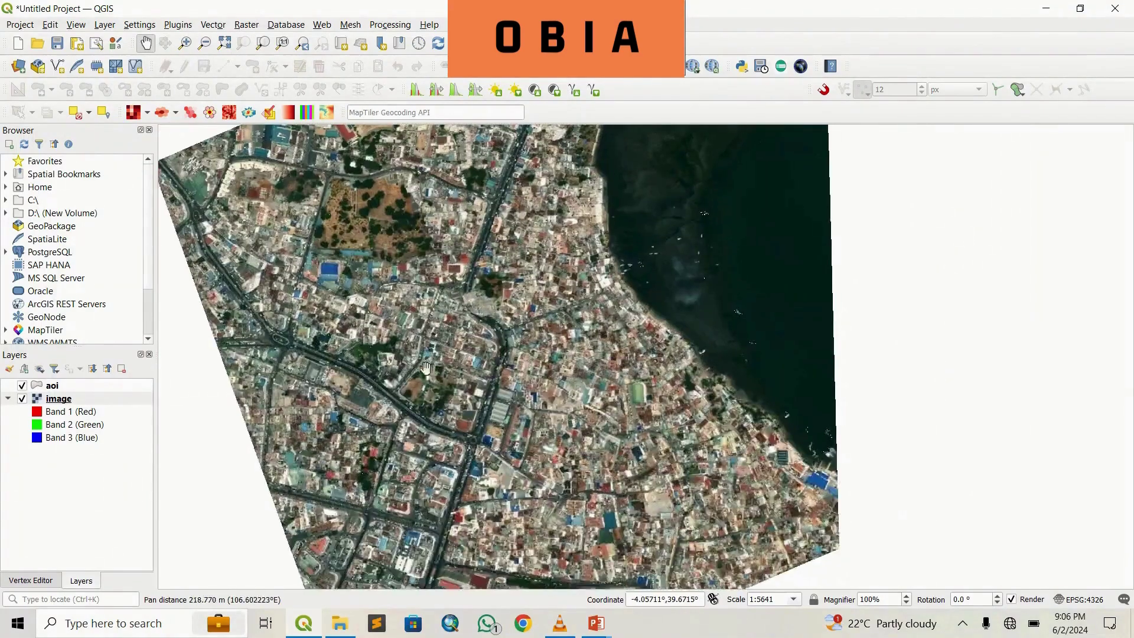
left_click_drag(506, 398, 494, 421)
scroll(489, 365, "down", 1)
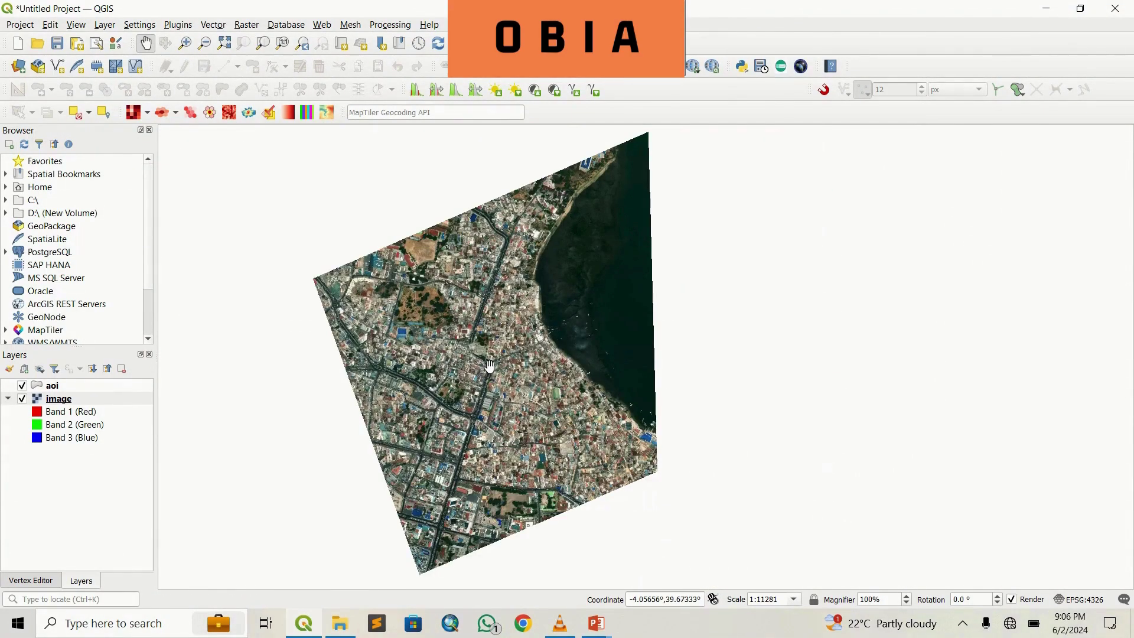
left_click_drag(489, 366, 502, 360)
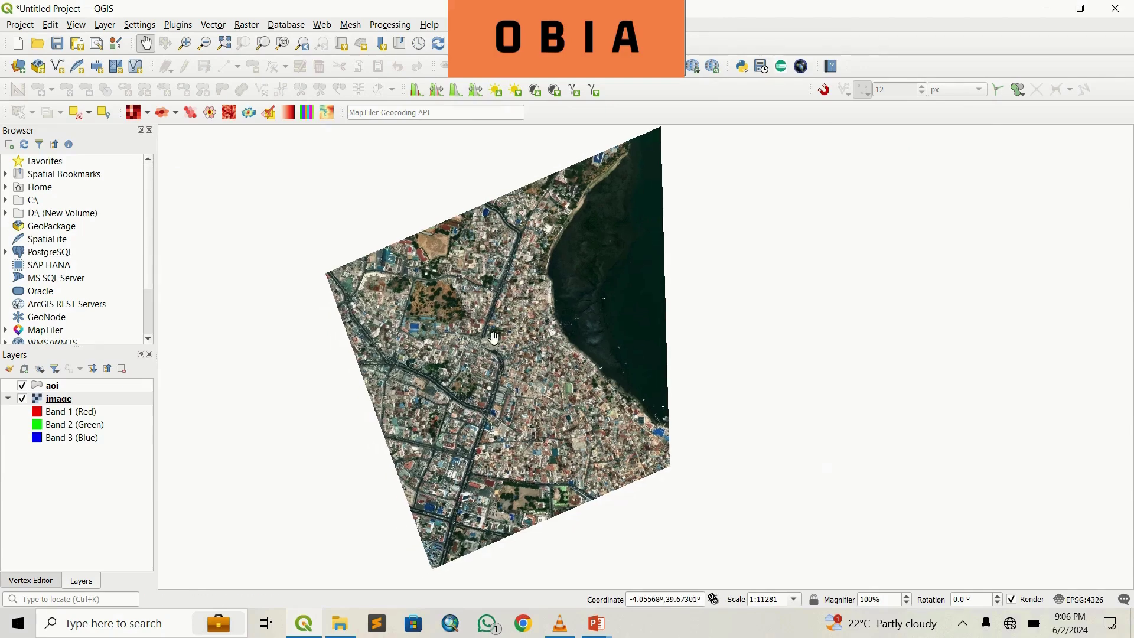
Start a new shapefile layer and set its file to train in the orfeo folder inside D:\OTB.
left_click(105, 25)
mouse_move(118, 56)
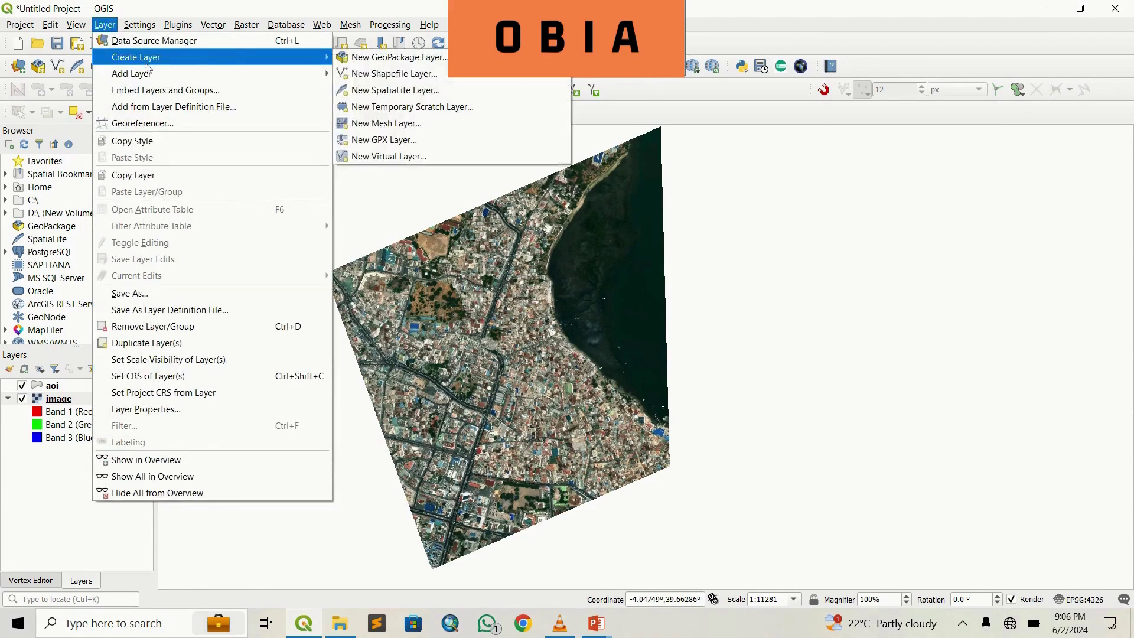
left_click(382, 74)
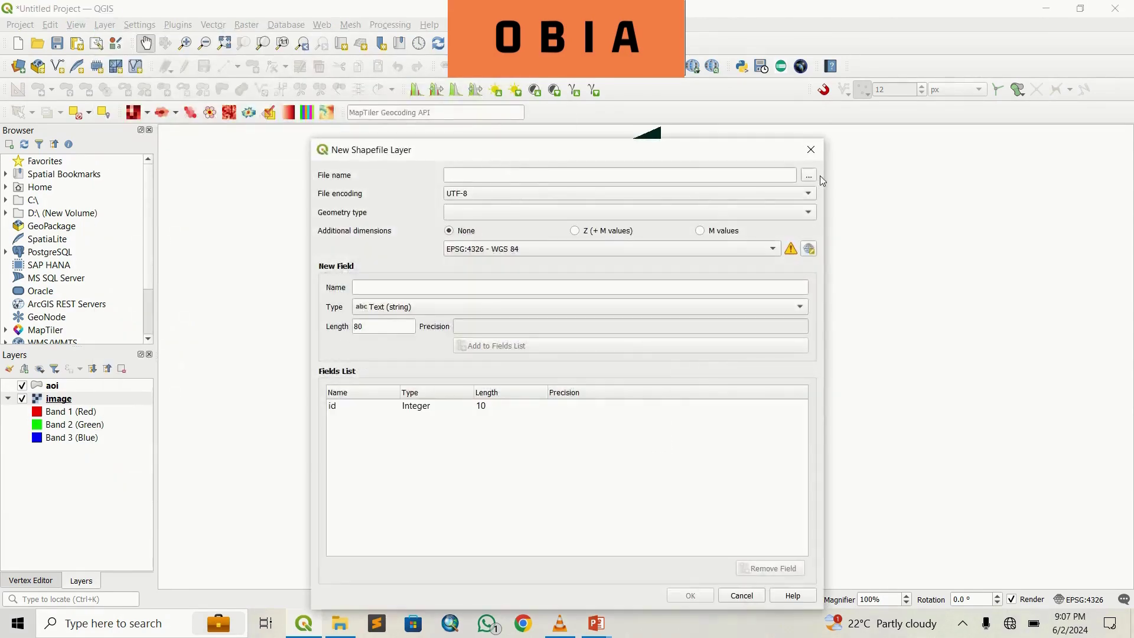
left_click(809, 177)
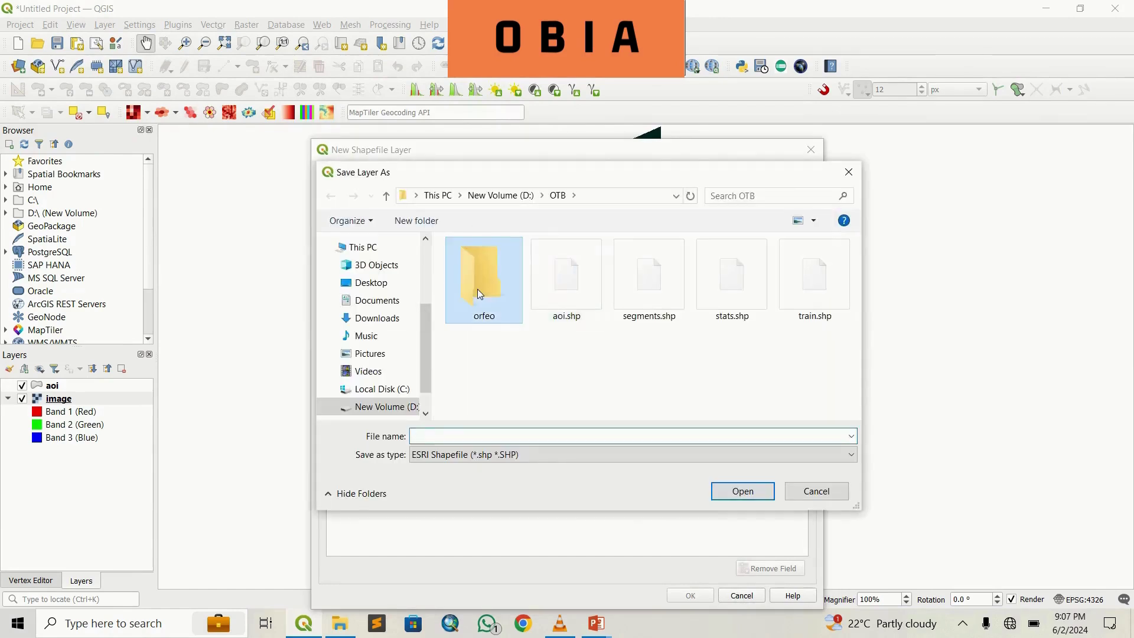
double_click(477, 289)
left_click(463, 437)
type("train")
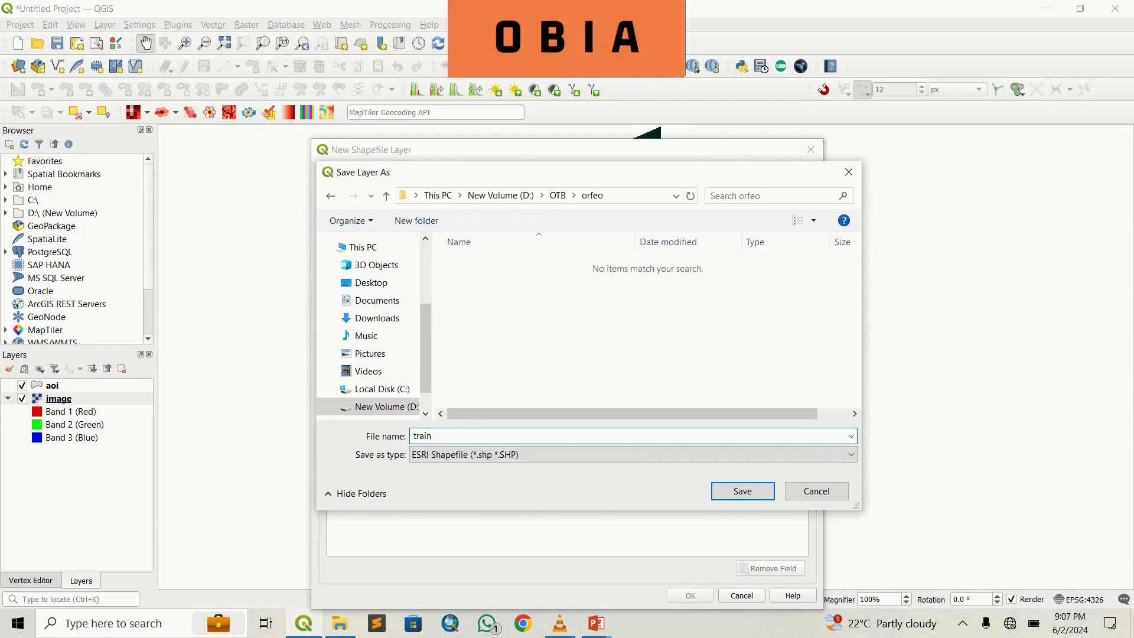
left_click(742, 490)
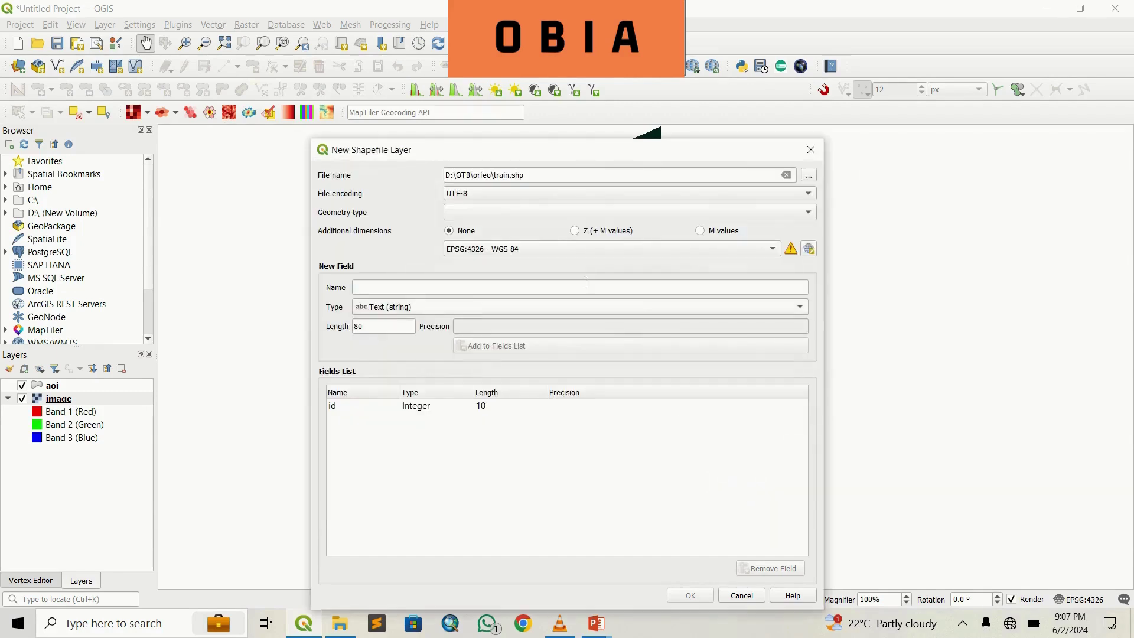
Create the train shapefile with Point geometry and an additional 32-bit integer field named class_id.
left_click(531, 214)
left_click(516, 230)
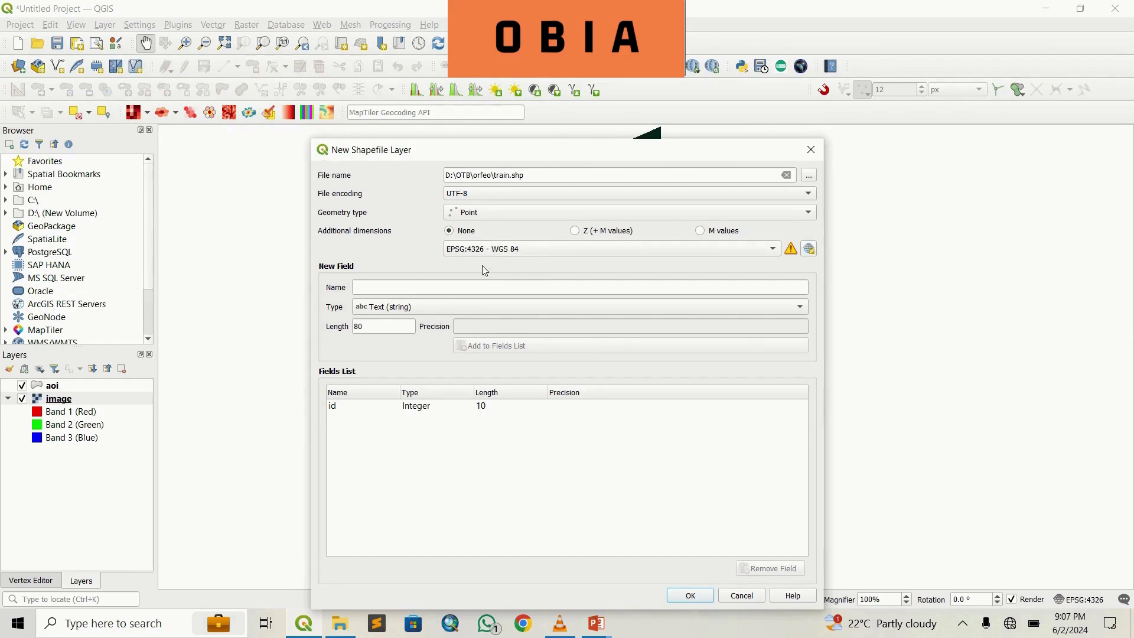
left_click(425, 287)
type("class_id")
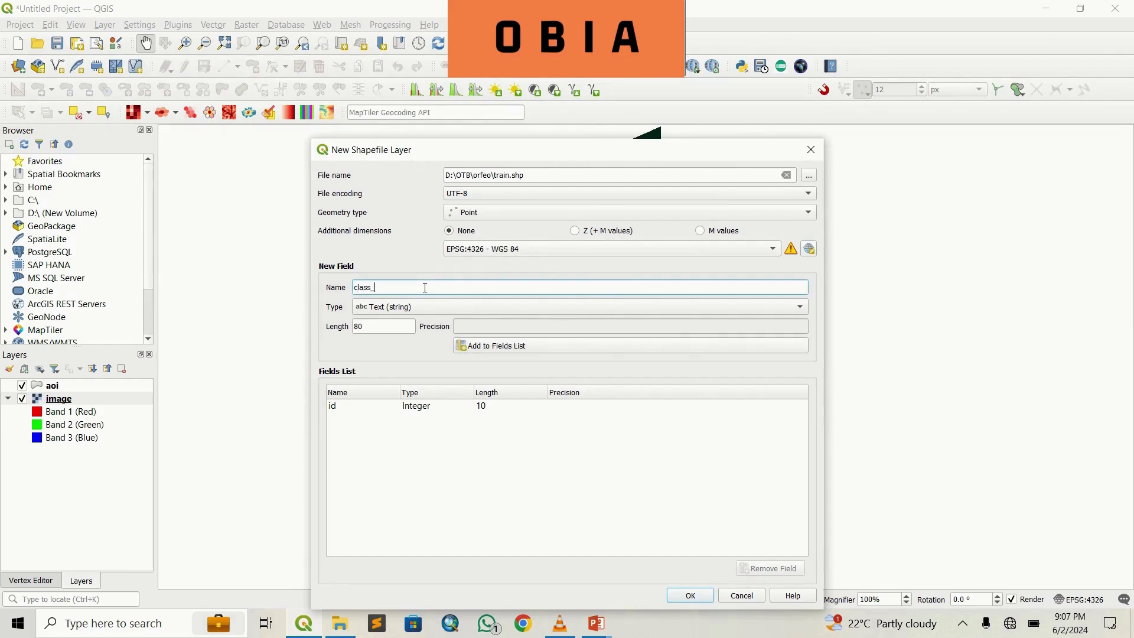
left_click(382, 306)
left_click(386, 320)
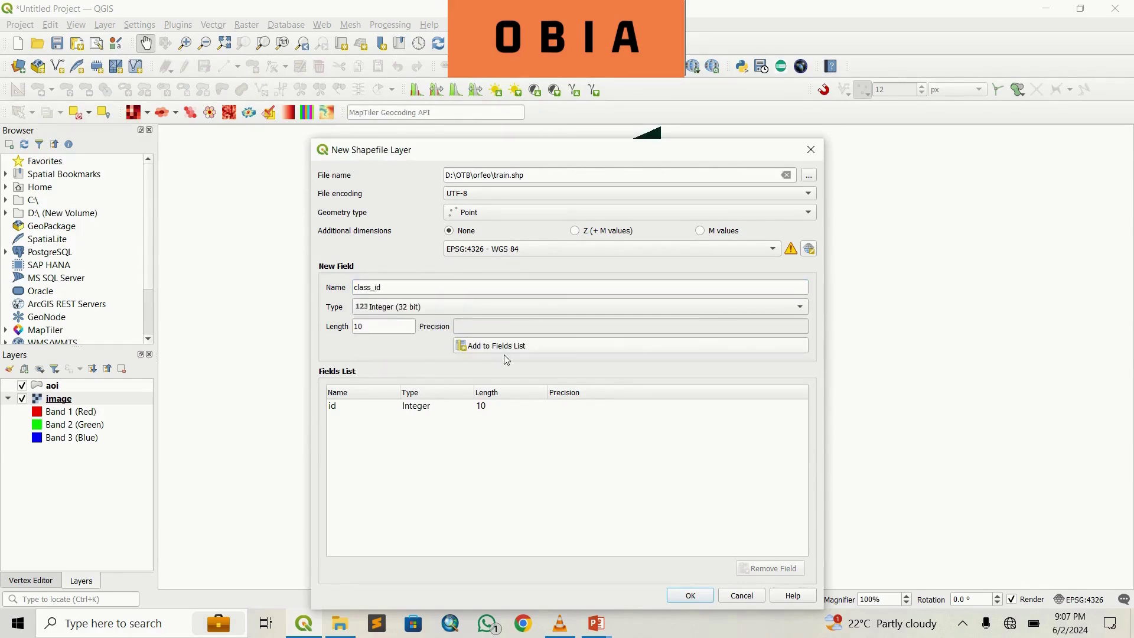
left_click(547, 347)
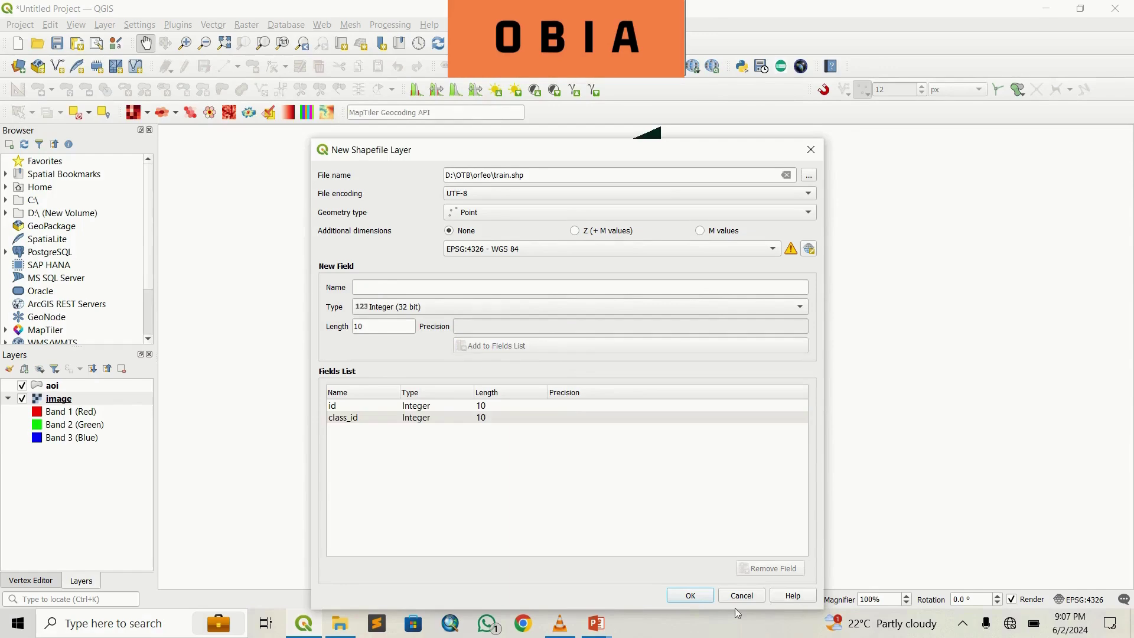
left_click(689, 596)
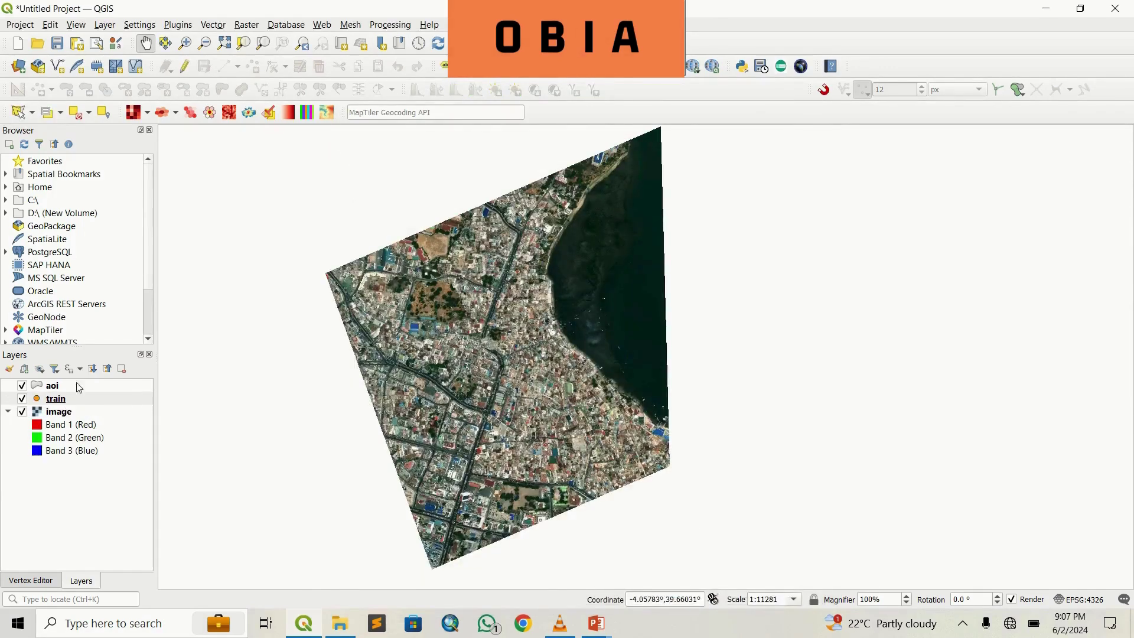
Change the train layer's simple marker to a star shape.
left_click(59, 402)
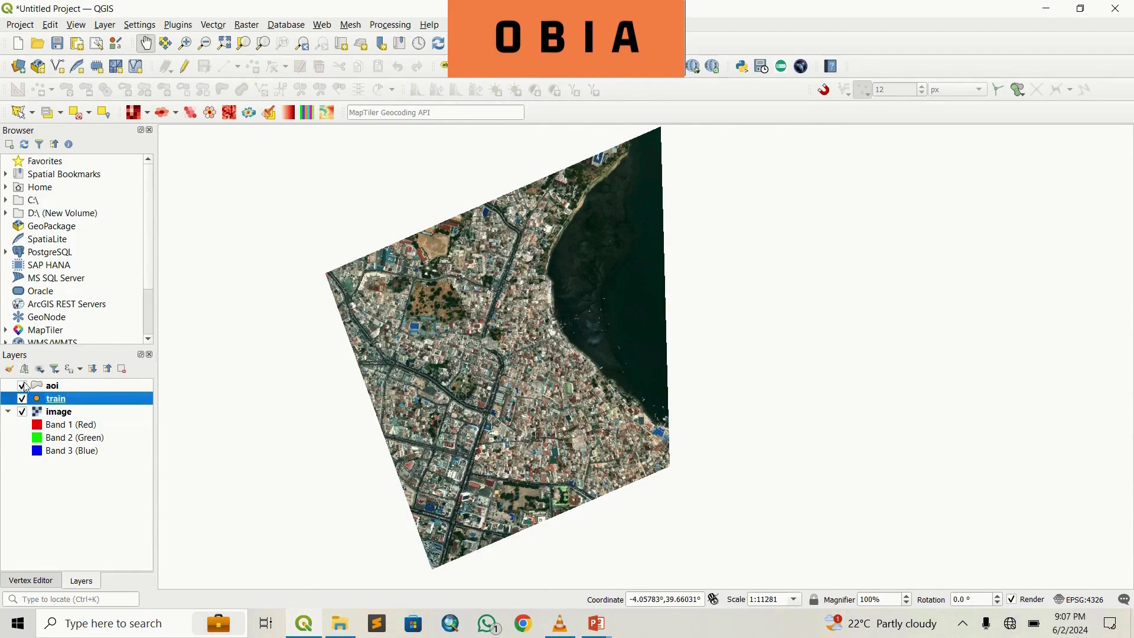
key("F7")
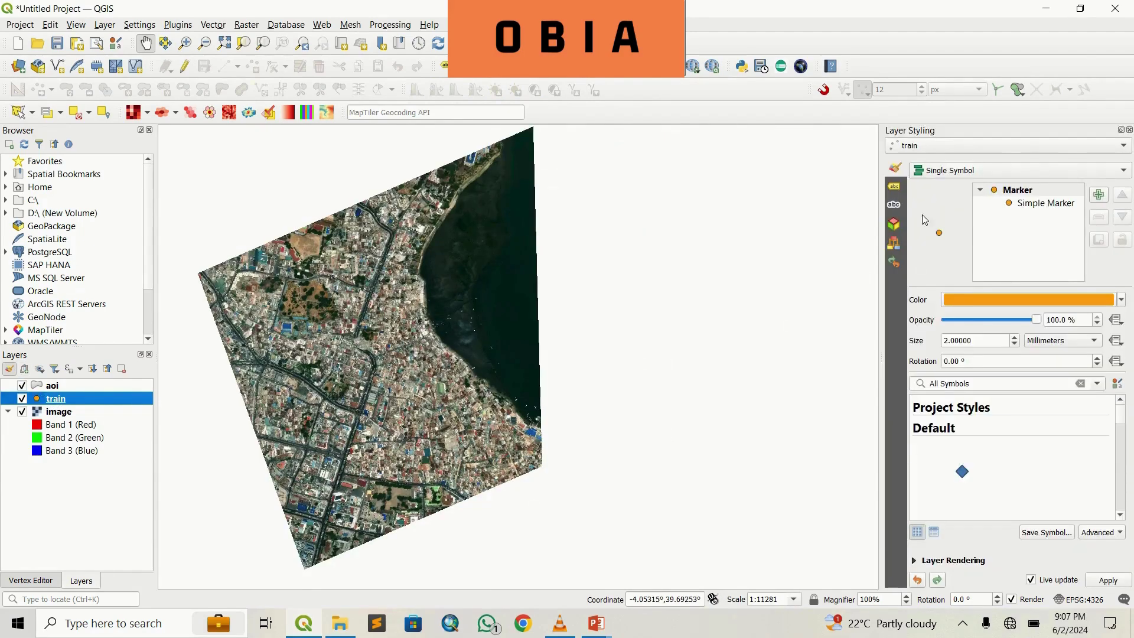
left_click(1037, 203)
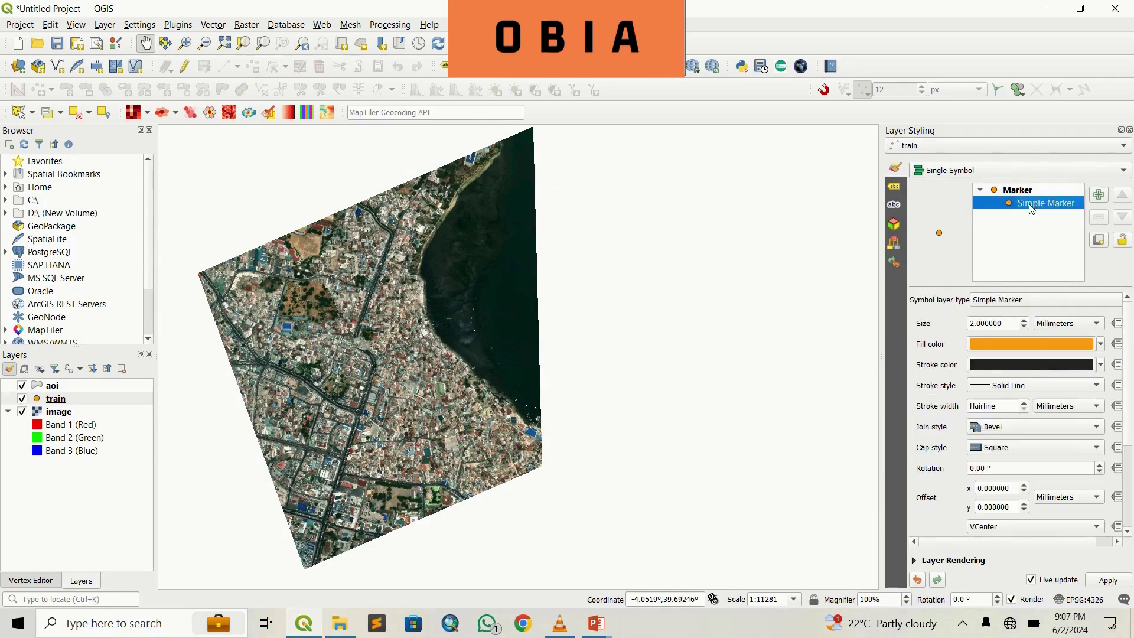
double_click(985, 468)
left_click(993, 467)
scroll(945, 464, "down", 2)
scroll(942, 464, "down", 2)
left_click(1006, 530)
scroll(1008, 331, "up", 4)
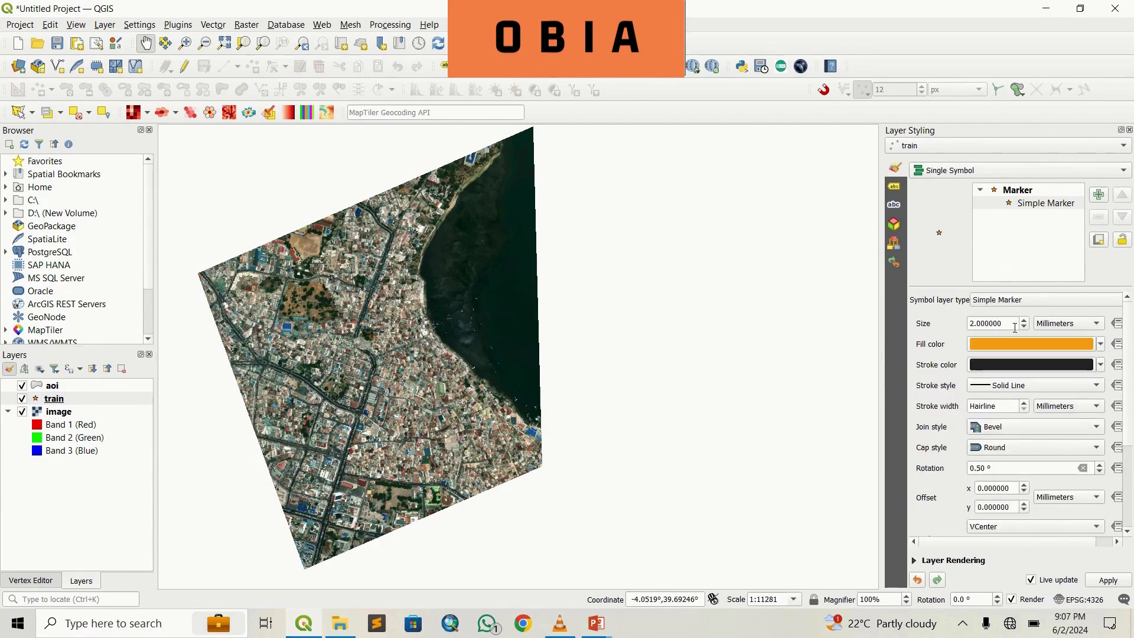
Set the train layer's star marker size to 3.4 millimetres and close the layer styling.
left_click(1025, 319)
left_click(1025, 320)
left_click(1025, 319)
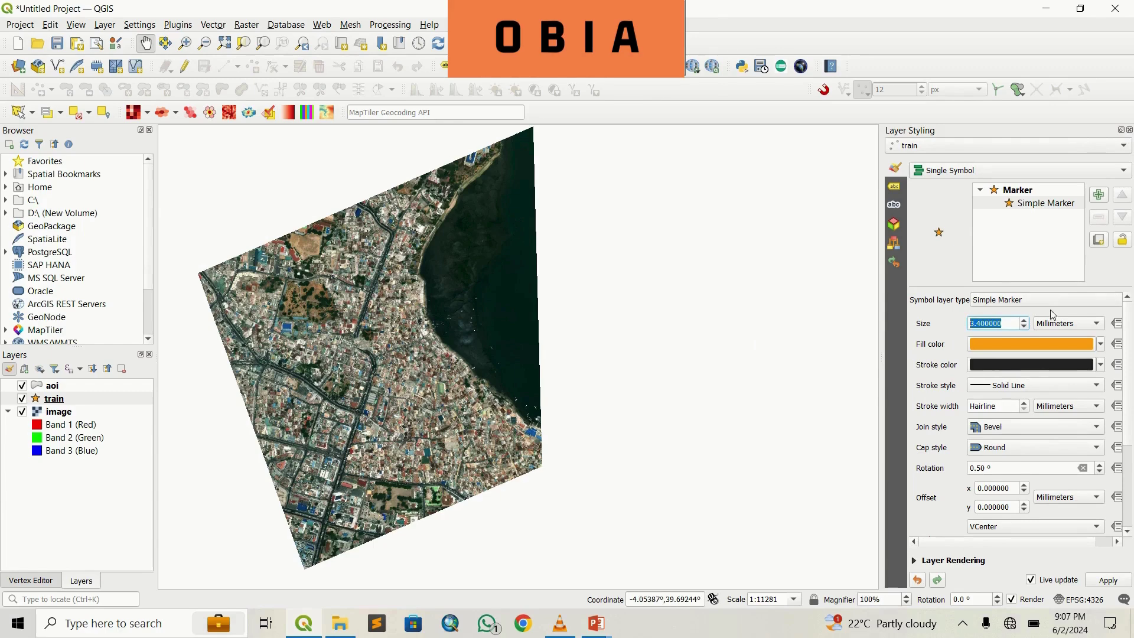
left_click(1128, 131)
left_click_drag(349, 464, 385, 428)
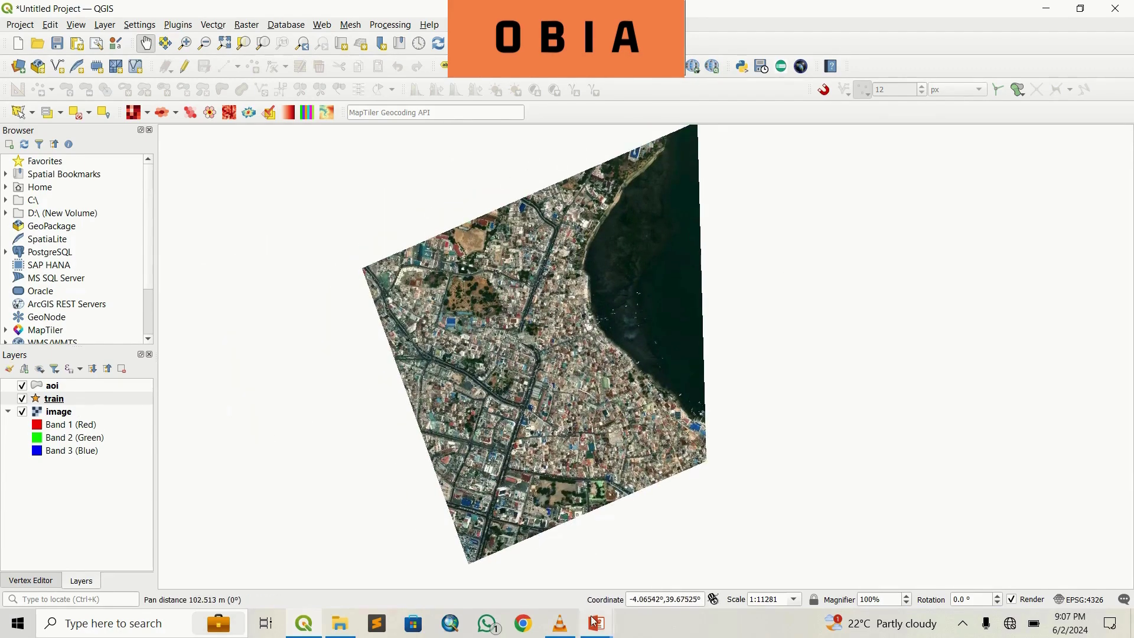
Switch to the PowerPoint slide and review the training class table for the water class and its class ID.
mouse_move(597, 623)
left_click(508, 552)
left_click(453, 253)
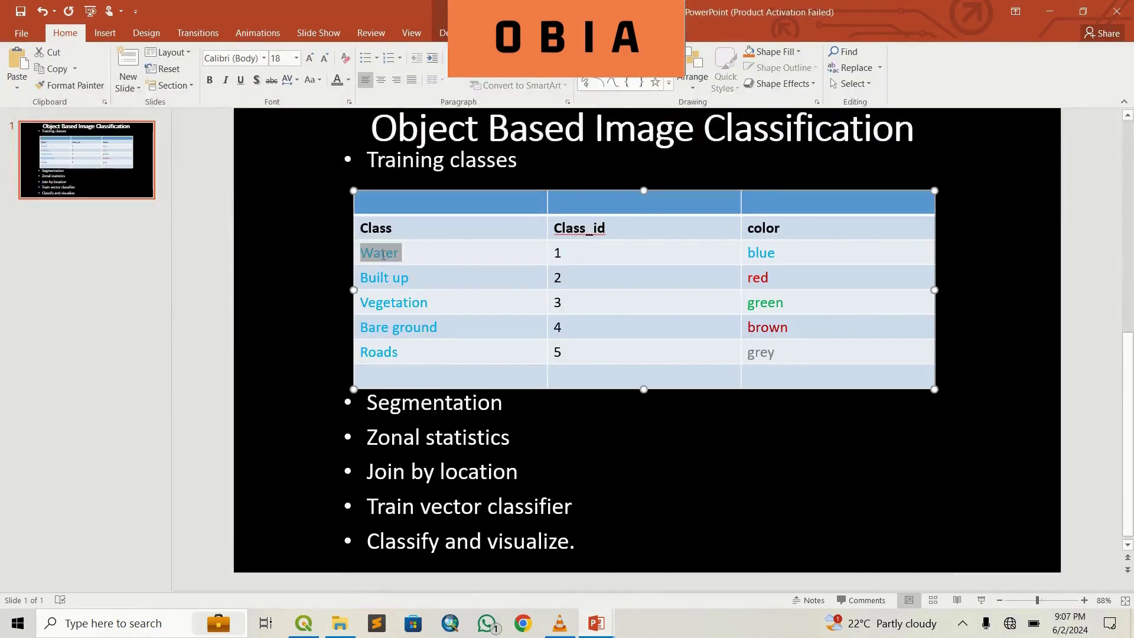
left_click_drag(583, 255, 511, 259)
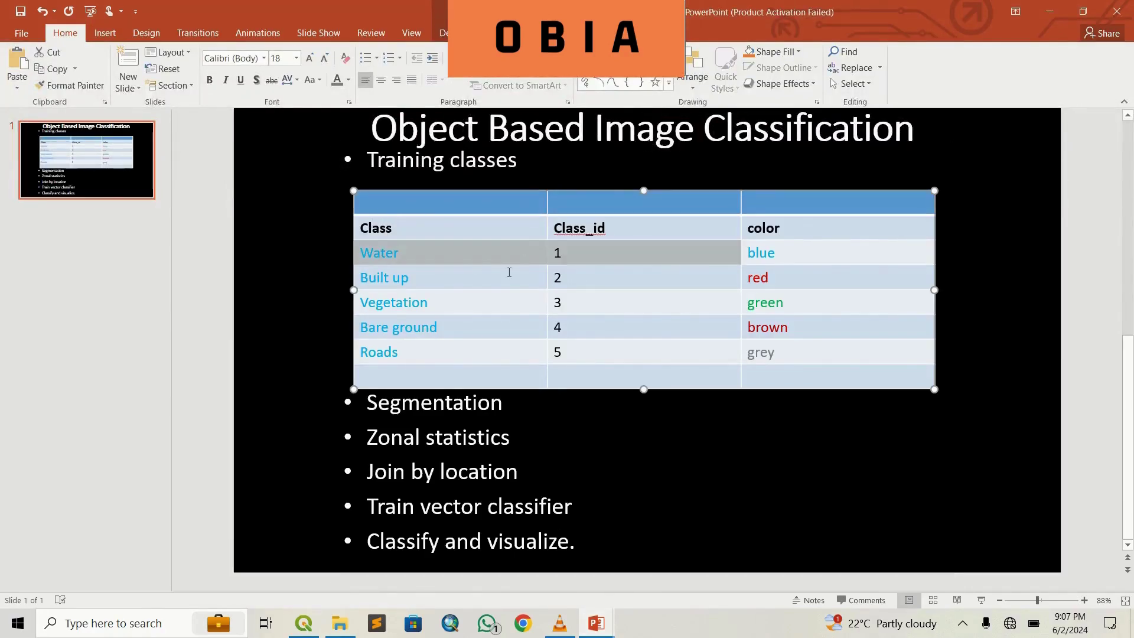
left_click(476, 255)
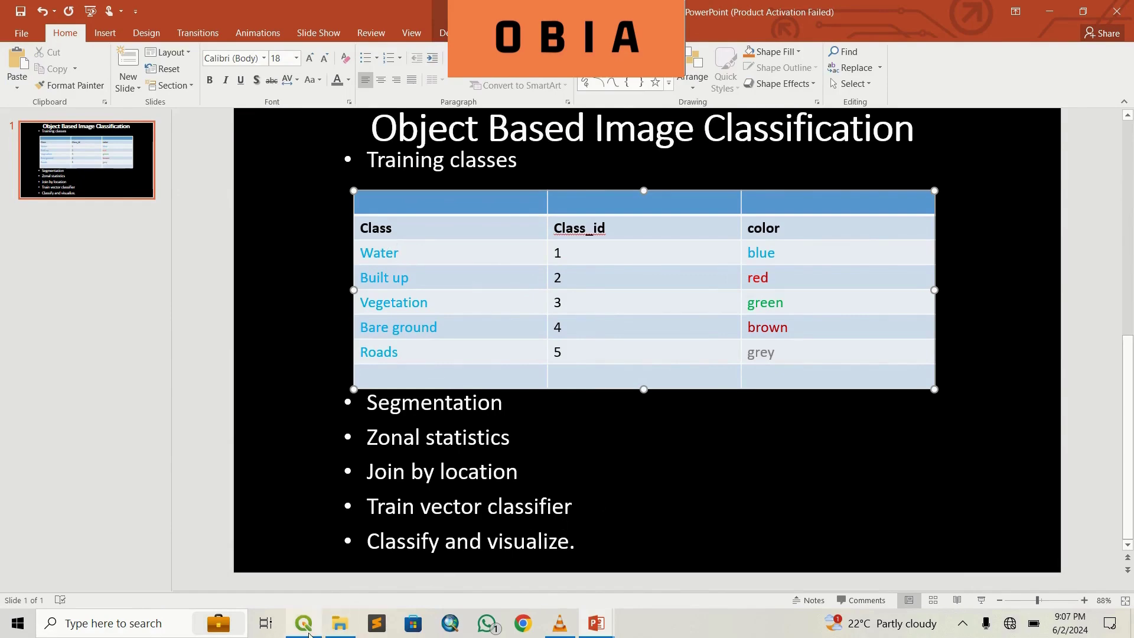
Switch back to QGIS, enable editing on the train layer and activate adding point features.
left_click(304, 623)
left_click(56, 399)
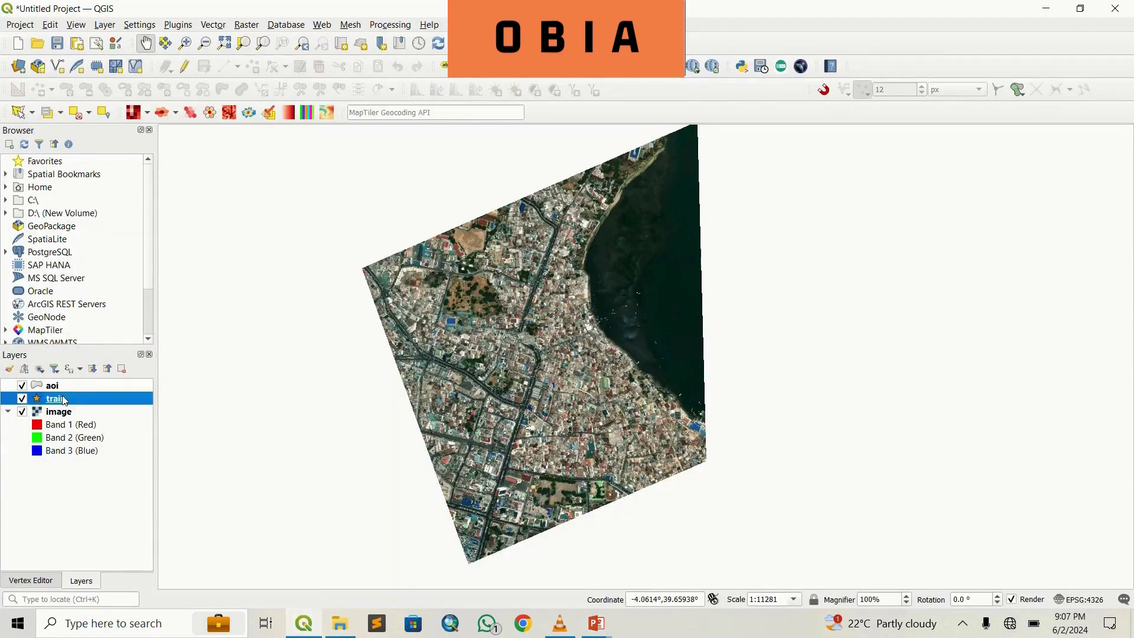
right_click(56, 400)
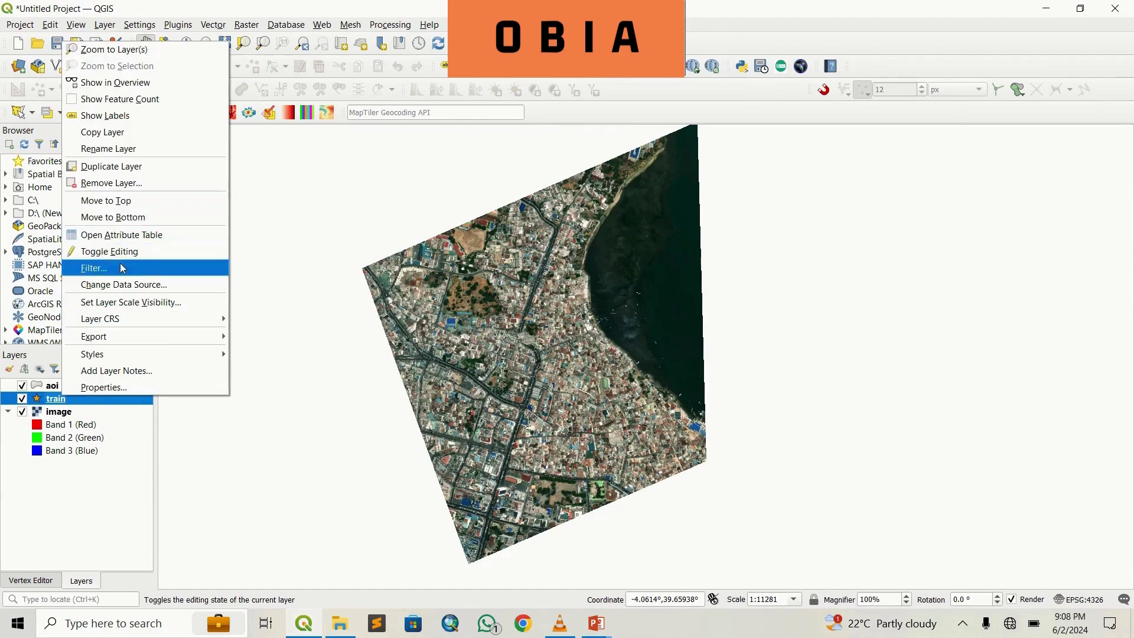
left_click(120, 251)
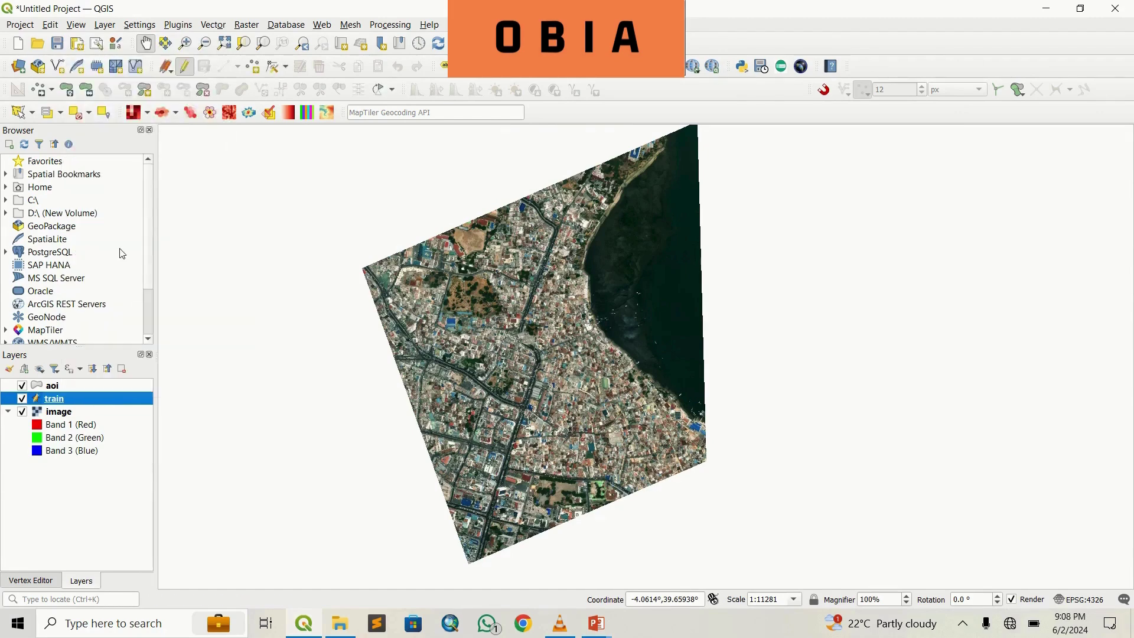
left_click(254, 68)
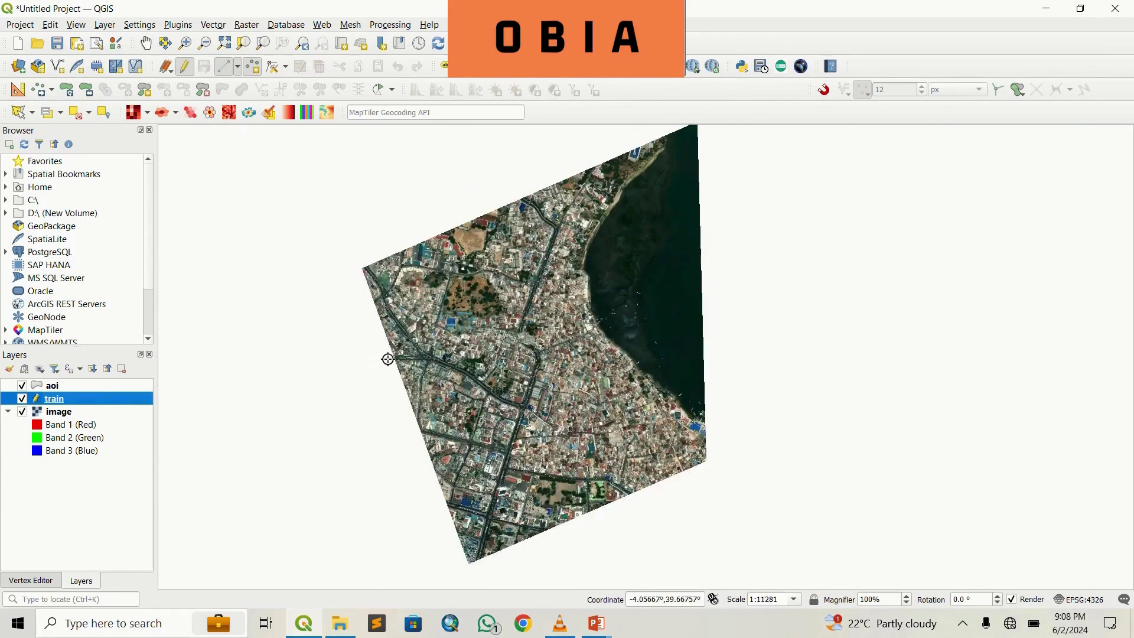
Add a water training point in the sea near the image's eastern edge, with class_id 1.
left_click_drag(615, 296, 435, 314)
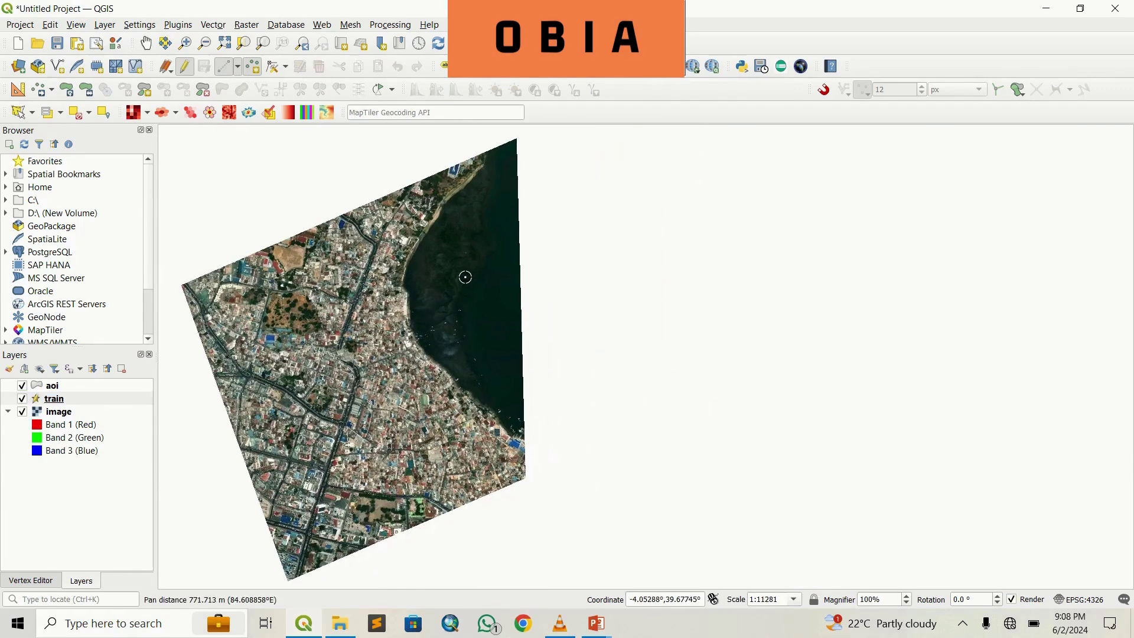
scroll(503, 277, "up", 2)
scroll(504, 277, "down", 1)
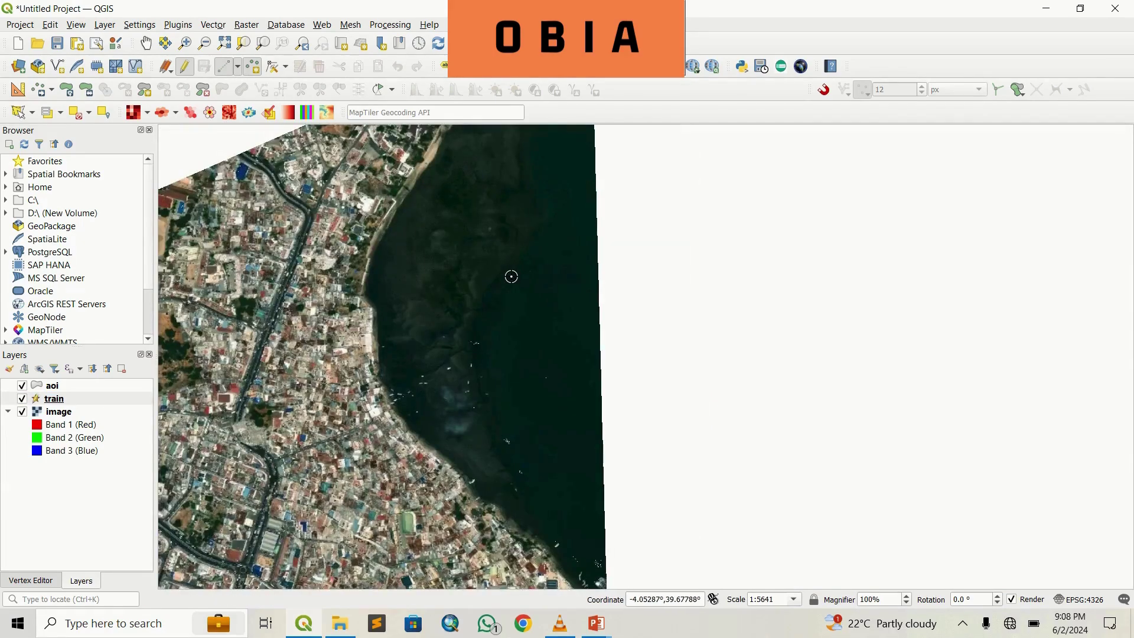
left_click(564, 254)
left_click(841, 421)
type("1")
key("Return")
Add a second water training point southwest of the first one, with class_id 1.
left_click(509, 319)
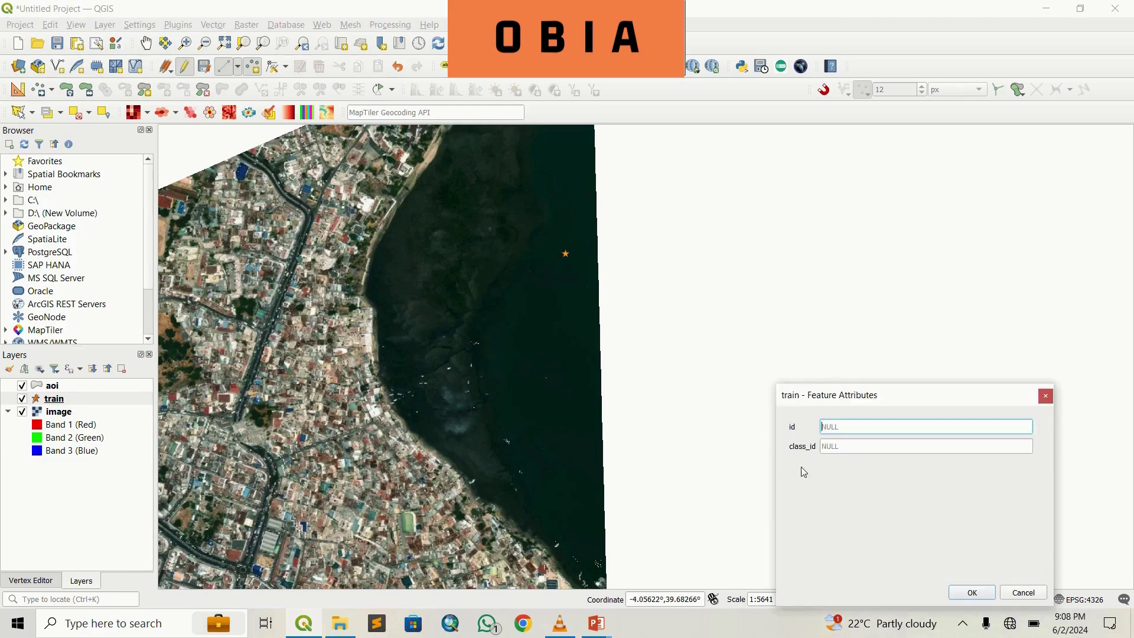
left_click(850, 445)
type("1")
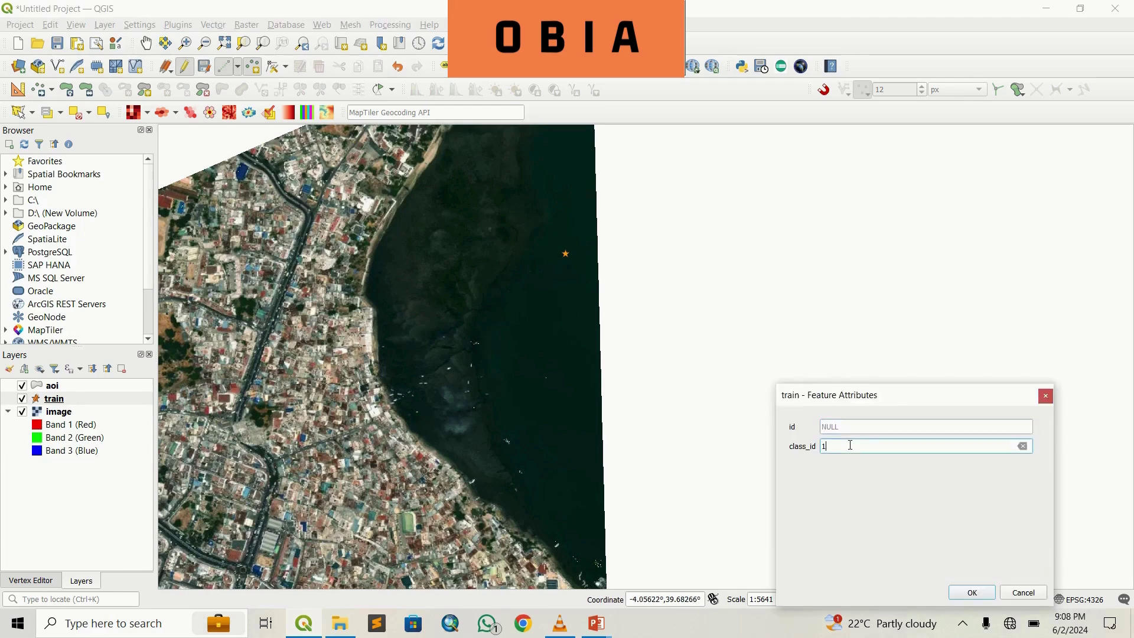
key("Return")
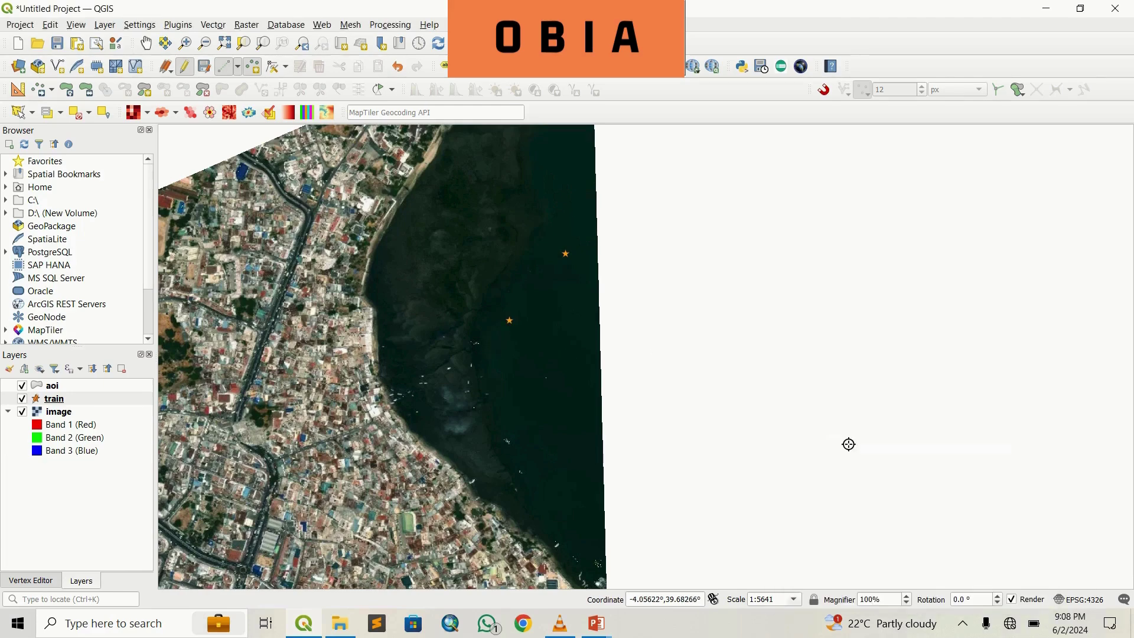
Add a third water training point in the sea, southeast of the second one, with class_id 1.
left_click(553, 369)
left_click(833, 468)
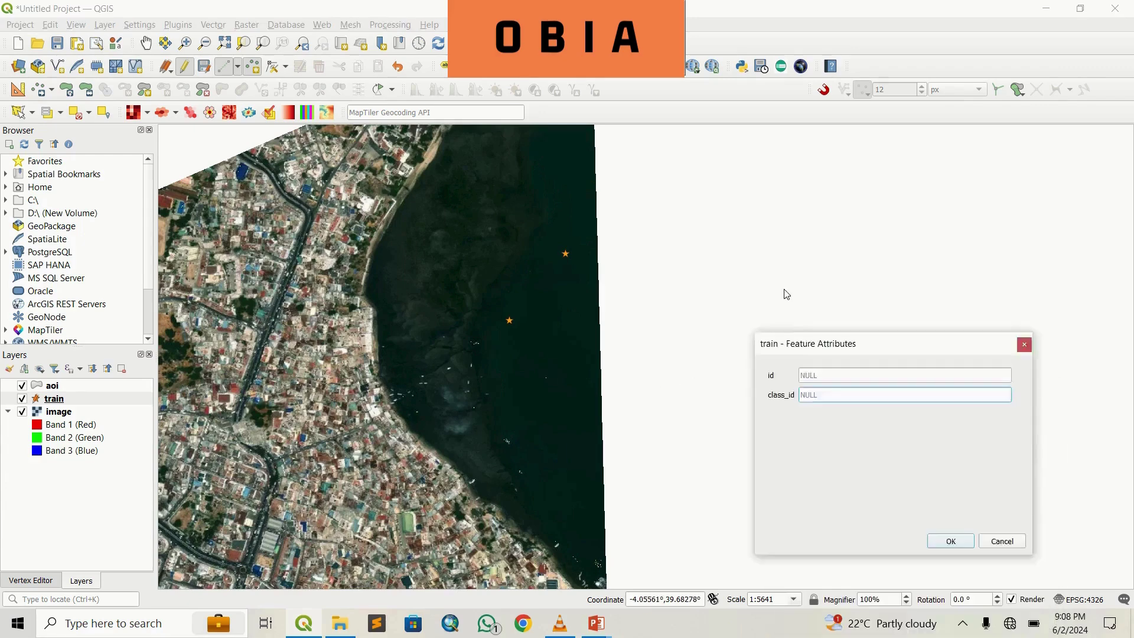
type("1")
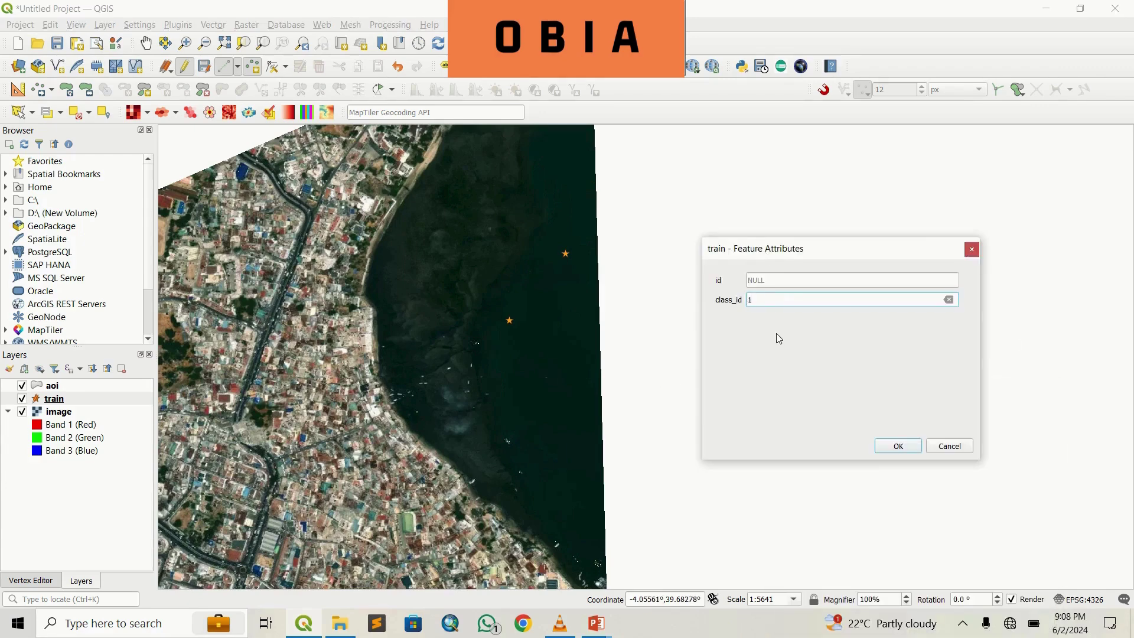
key("Return")
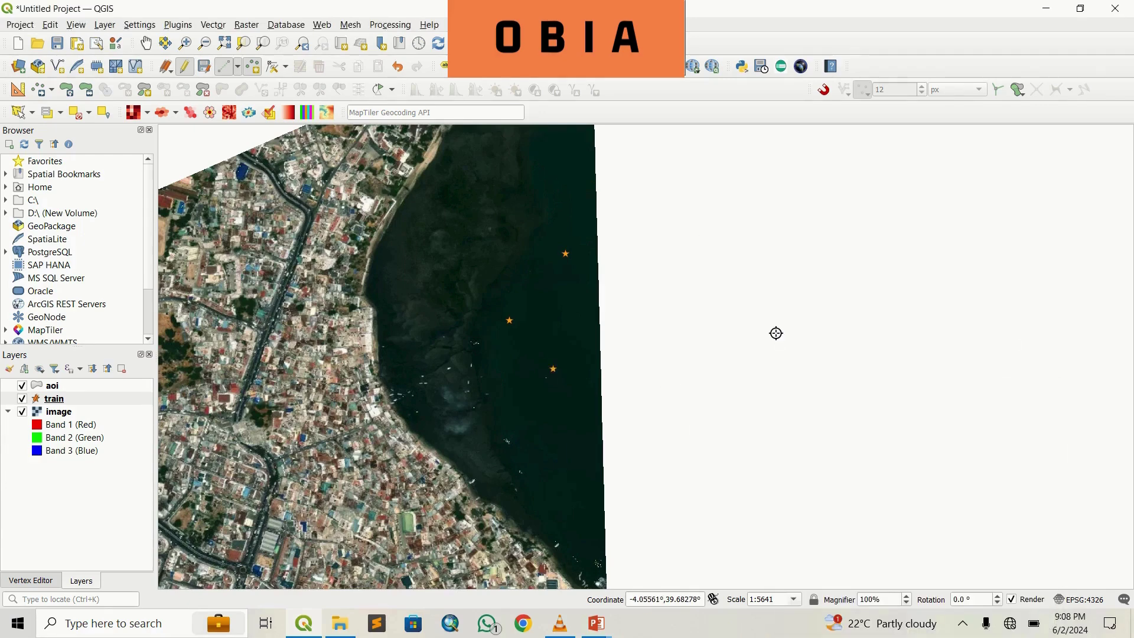
Add a fourth water training point in the sea, north of the first one, with class_id 1.
left_click(542, 185)
left_click(800, 328)
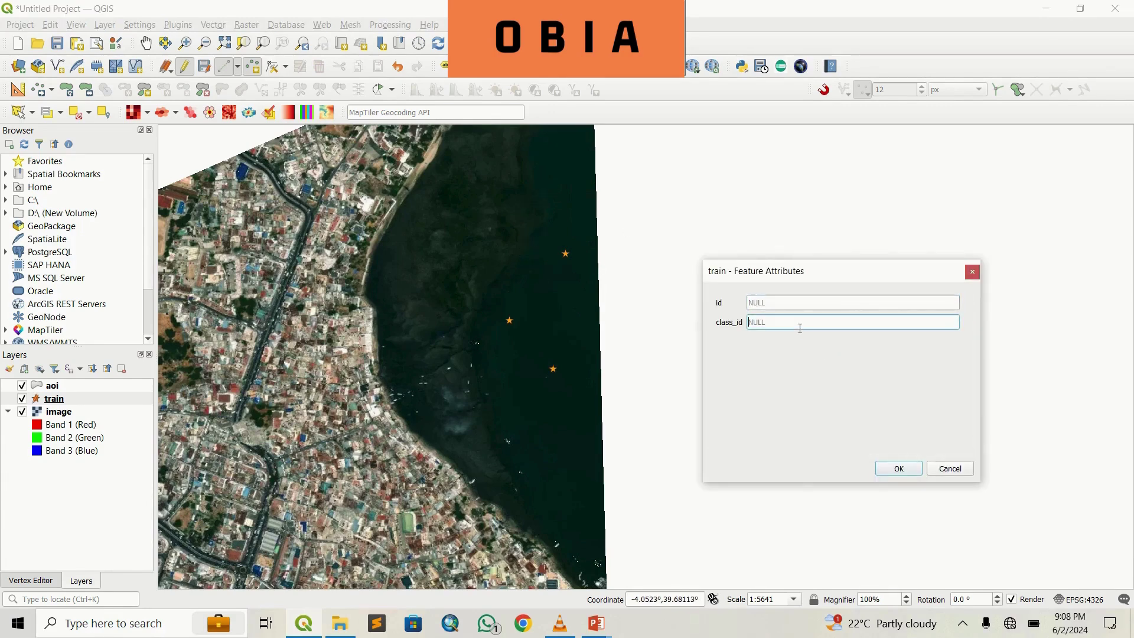
type("1")
key("Return")
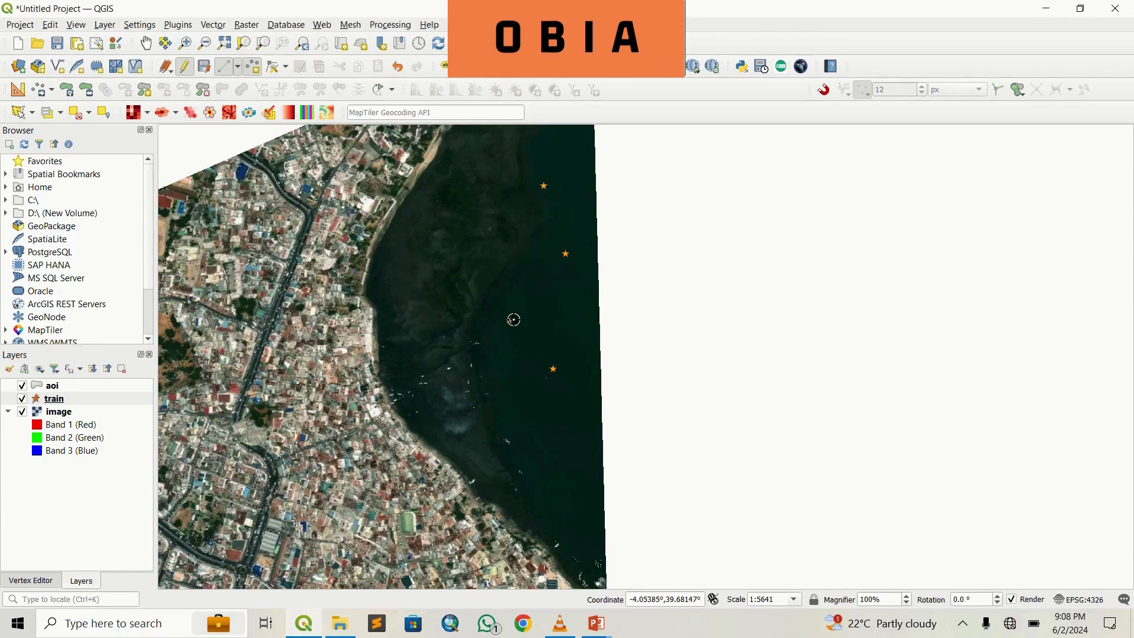
Add a fifth water training point in the sea, just west of the third one, with class_id 1.
left_click(493, 366)
left_click(767, 346)
type("1")
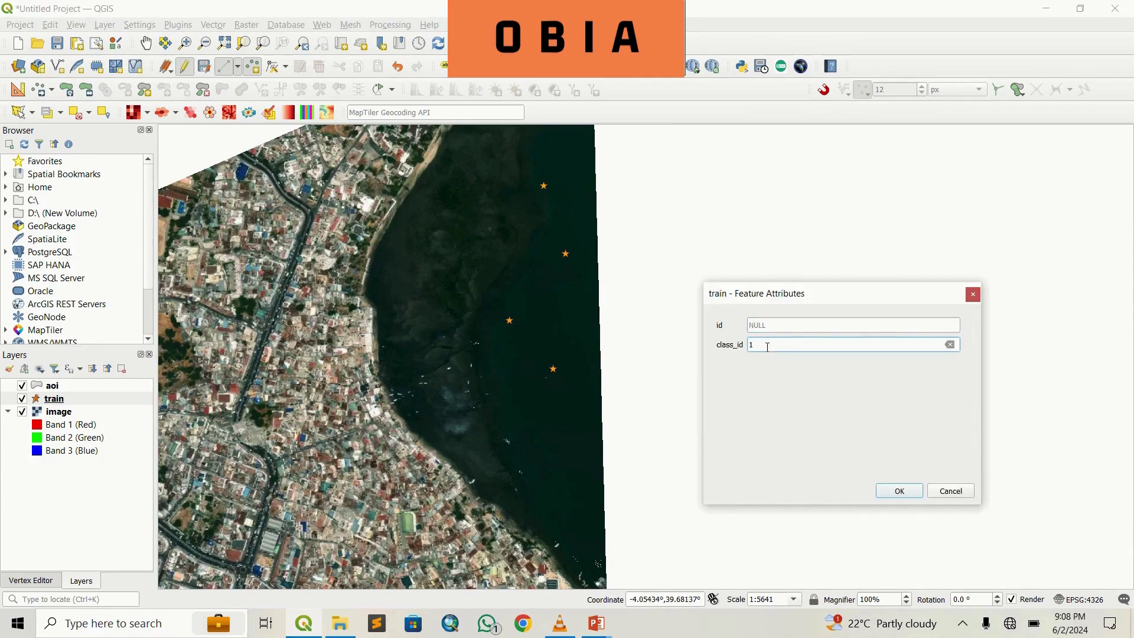
left_click(908, 491)
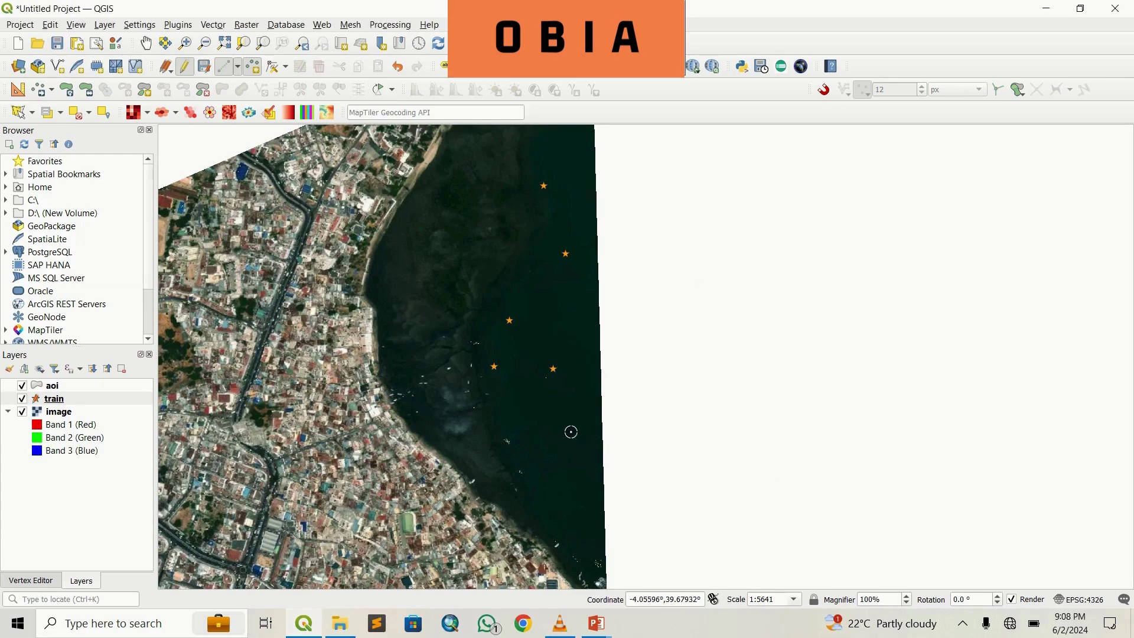
Add a sixth water training point in the sea, south of the third one, with class_id 1.
left_click(547, 421)
left_click(786, 367)
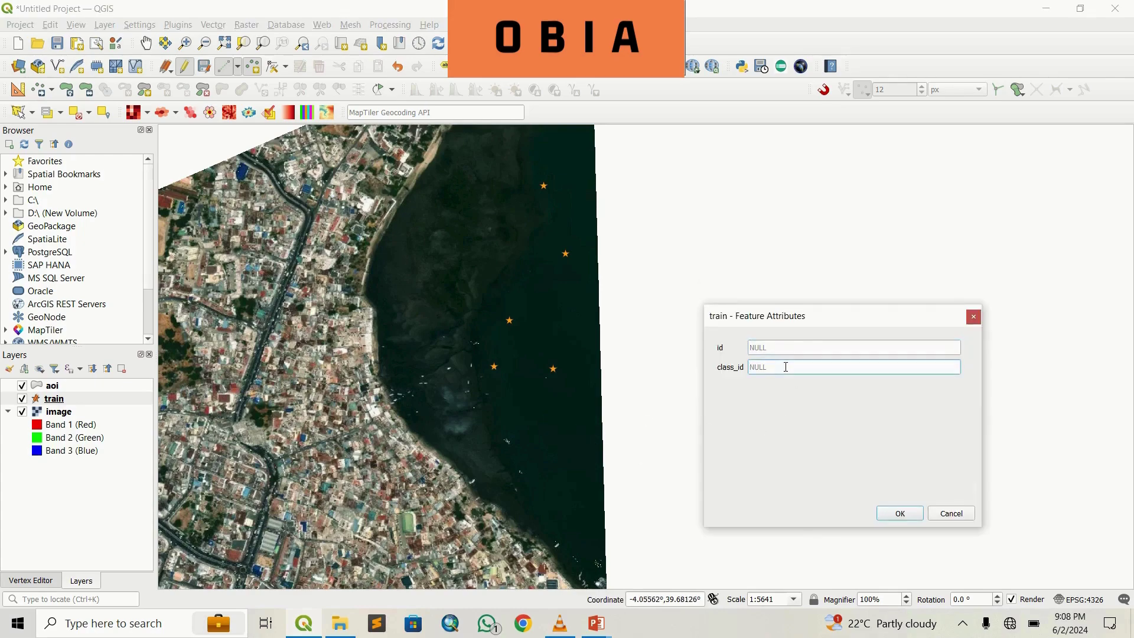
type("1")
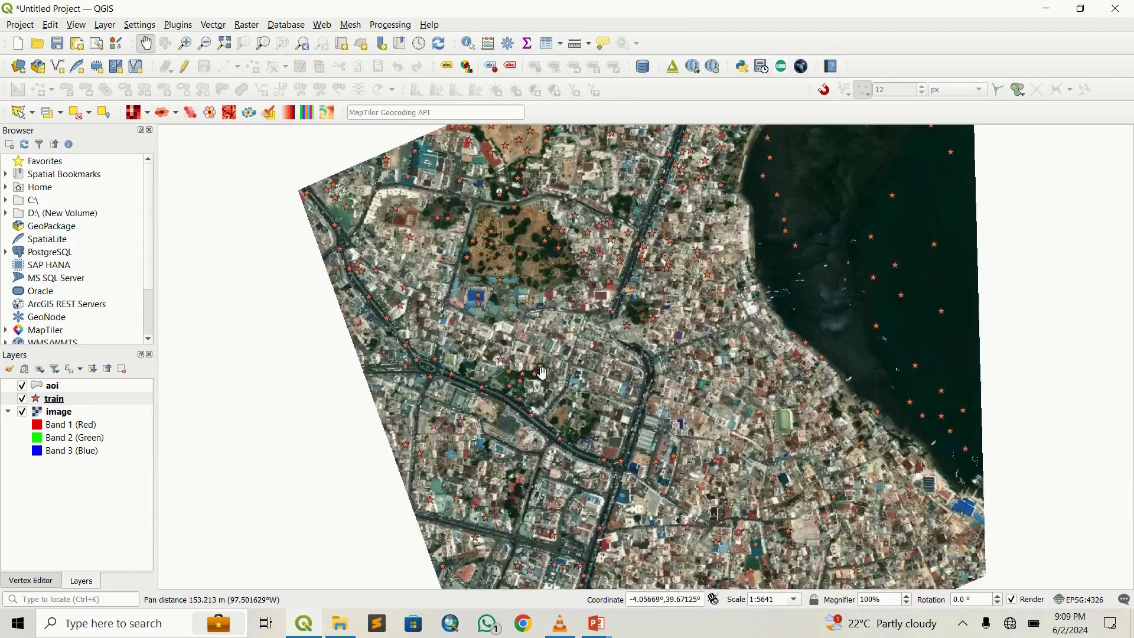
Review the distribution of the train points over the whole image and their class IDs in the layer's attribute table.
scroll(545, 376, "down", 1)
left_click_drag(545, 376, 494, 375)
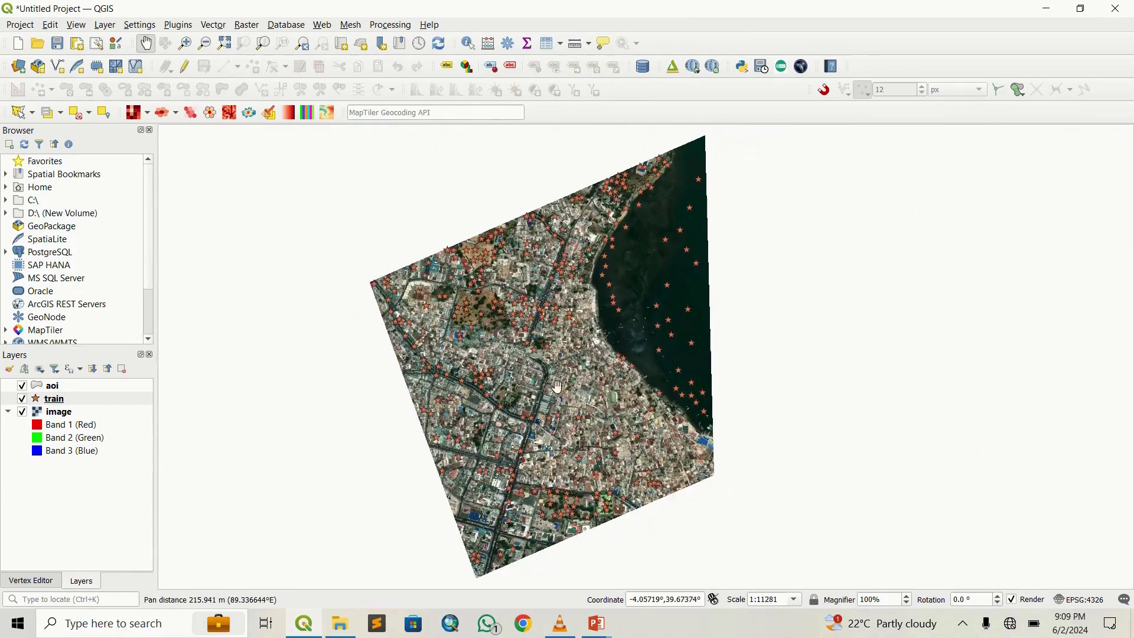
left_click(105, 404)
right_click(106, 404)
left_click(172, 236)
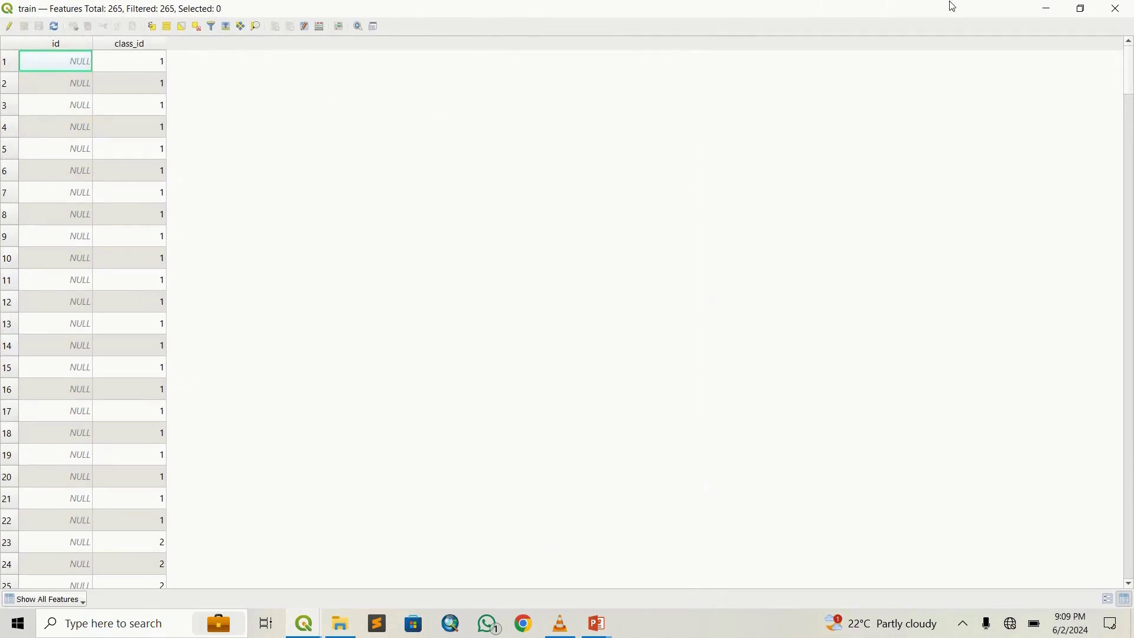
left_click(1115, 8)
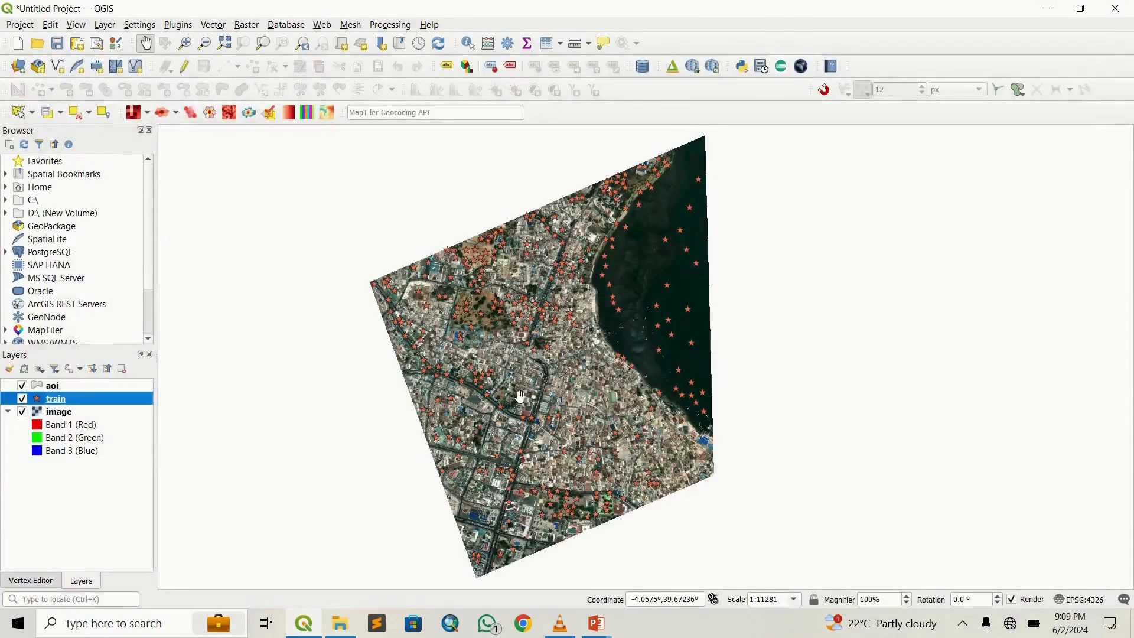
left_click_drag(520, 396, 551, 401)
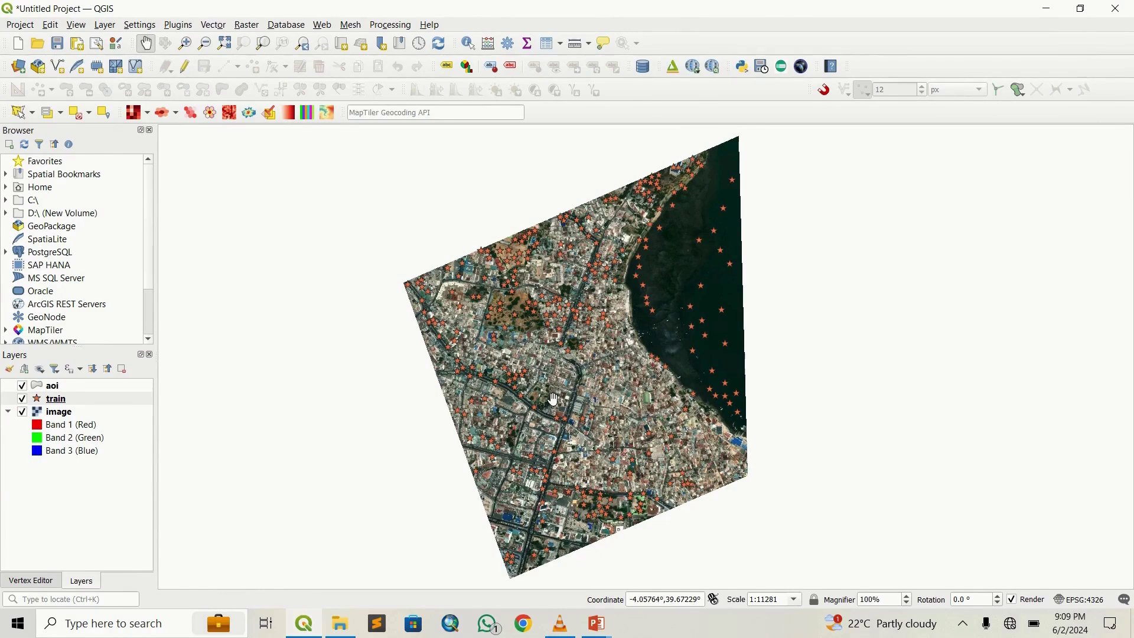
left_click_drag(582, 380, 553, 385)
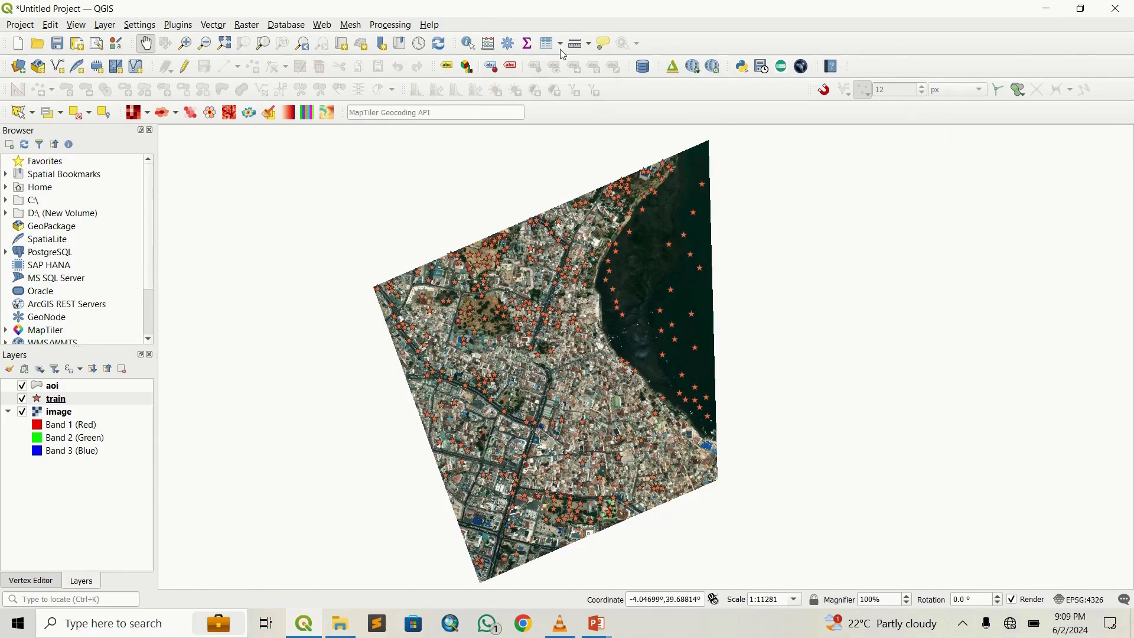
Search the processing algorithms for "segme" and open the OTB Segmentation tool.
left_click(509, 44)
double_click(939, 161)
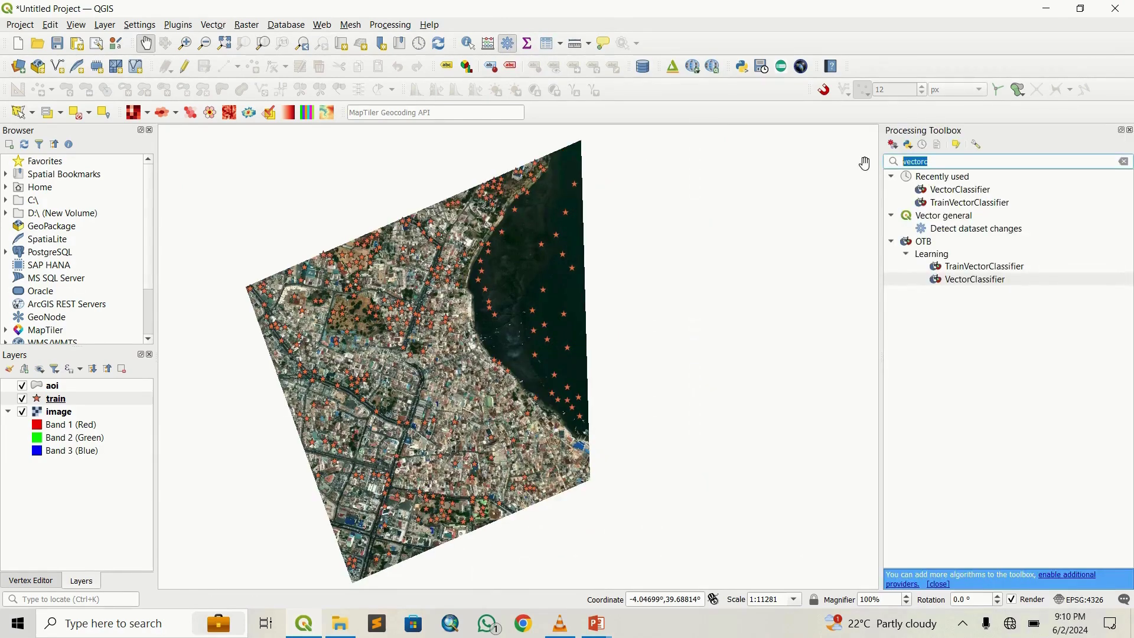
type("sem")
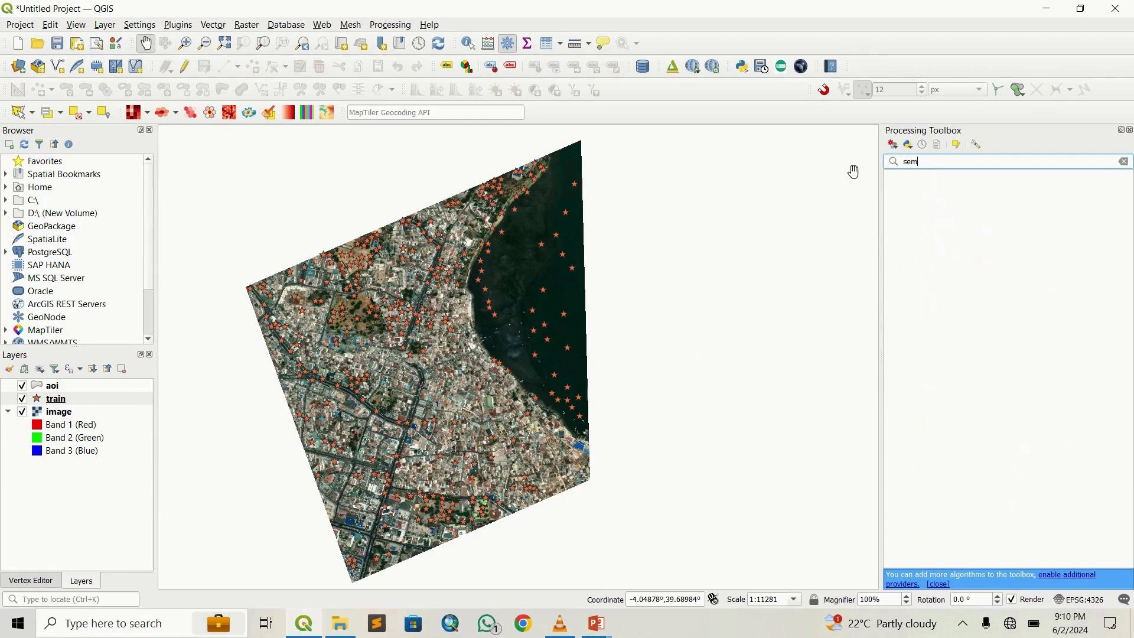
key("BackSpace")
type("gm")
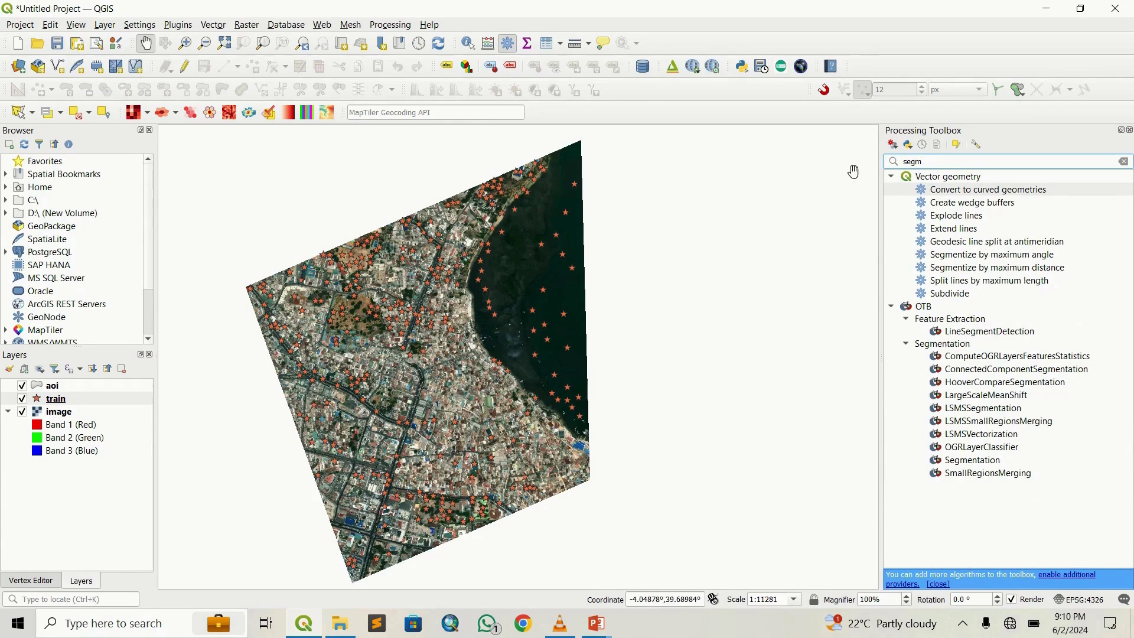
type("em")
key("BackSpace")
left_click(989, 462)
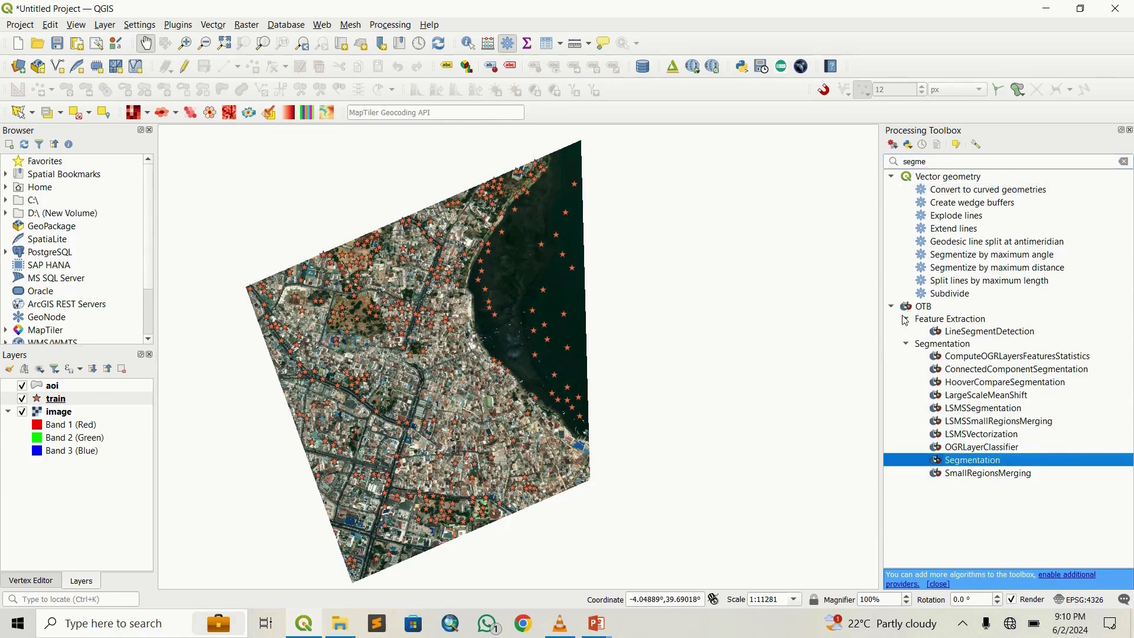
double_click(975, 461)
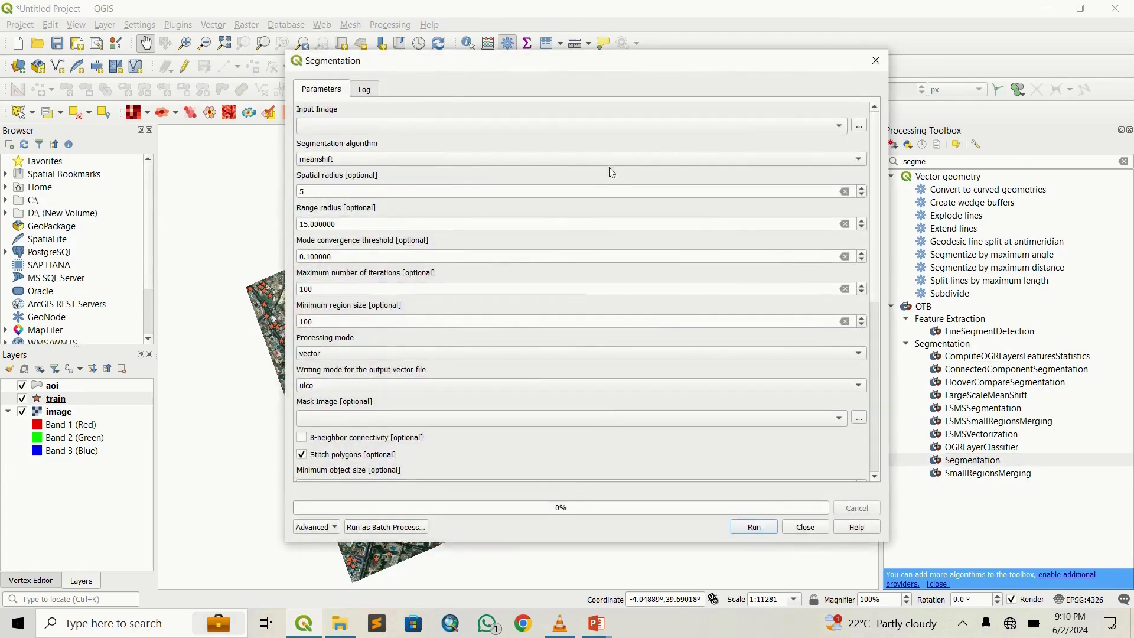
Set image as the segmentation's input image and enable 8-neighbor connectivity.
left_click(544, 130)
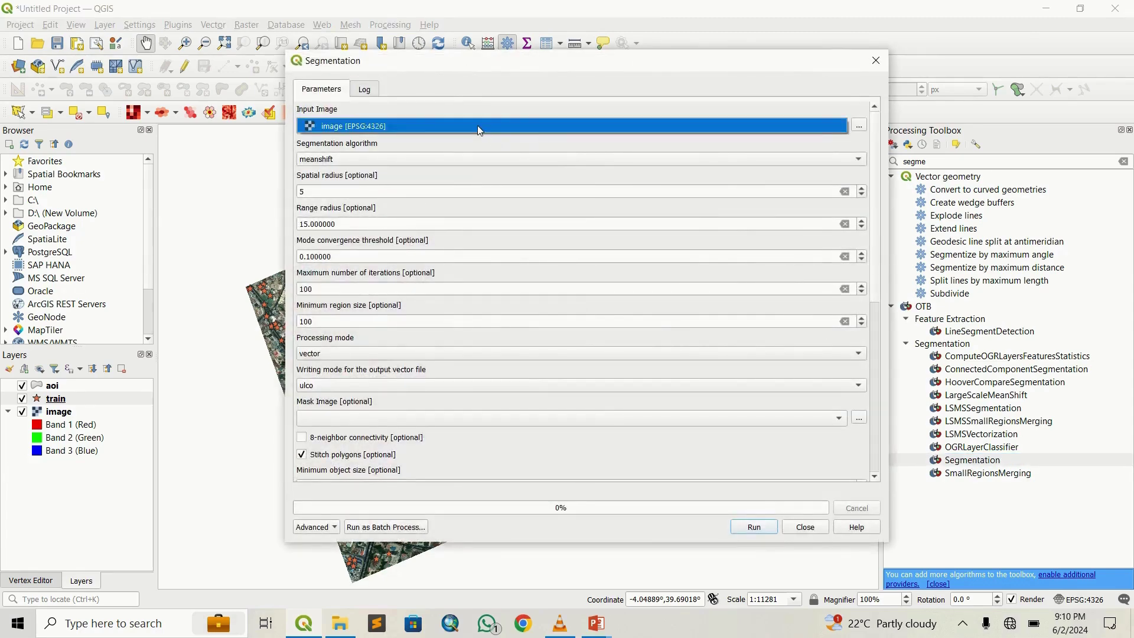
left_click(479, 131)
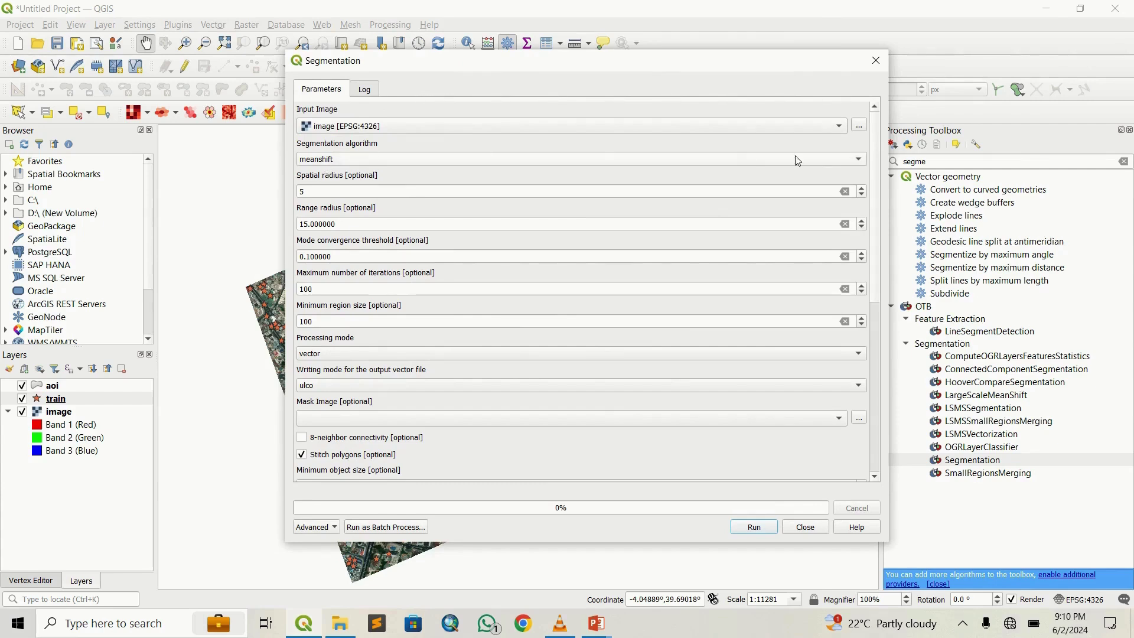
left_click_drag(875, 191, 880, 264)
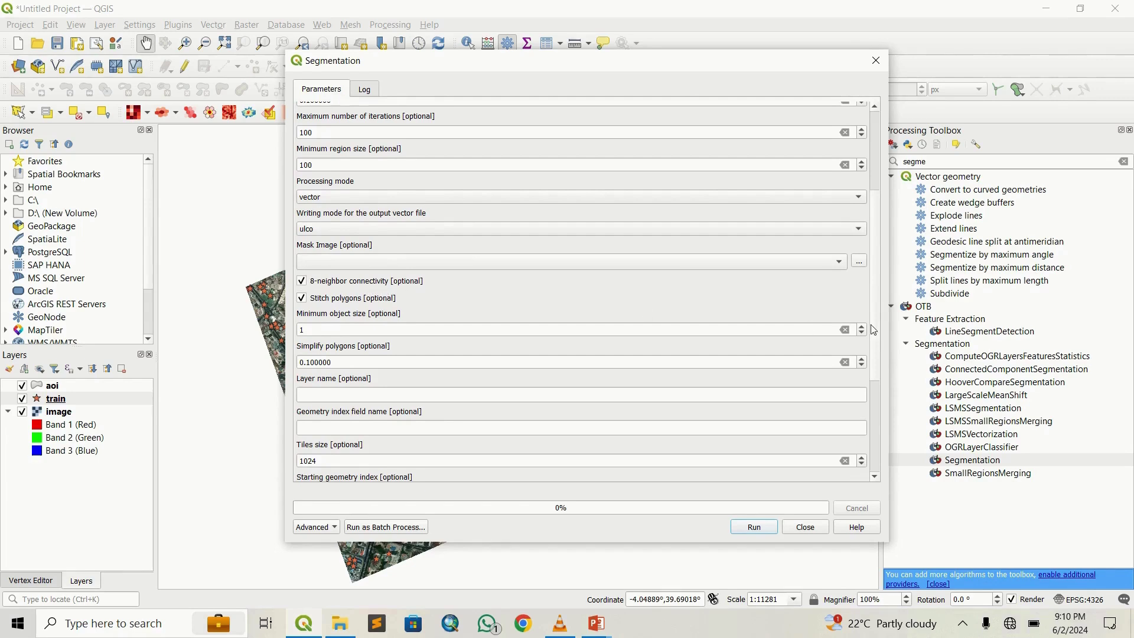
left_click_drag(876, 316, 878, 425)
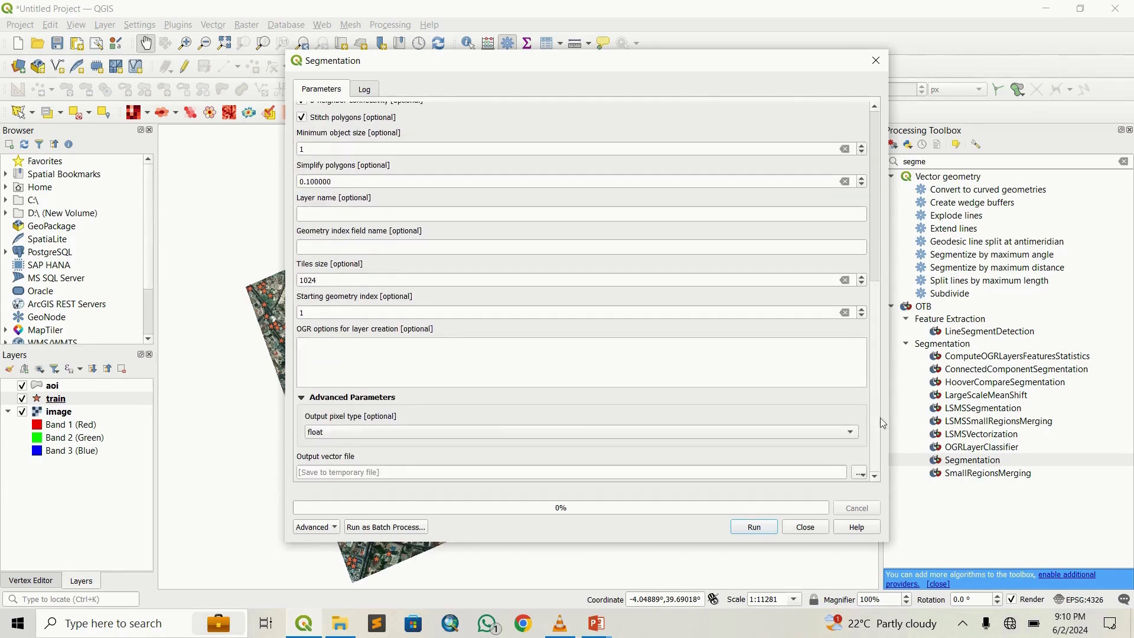
Set the output vector file to segments.shp in the D:/OTB/orfeo folder and run the segmentation.
left_click(856, 479)
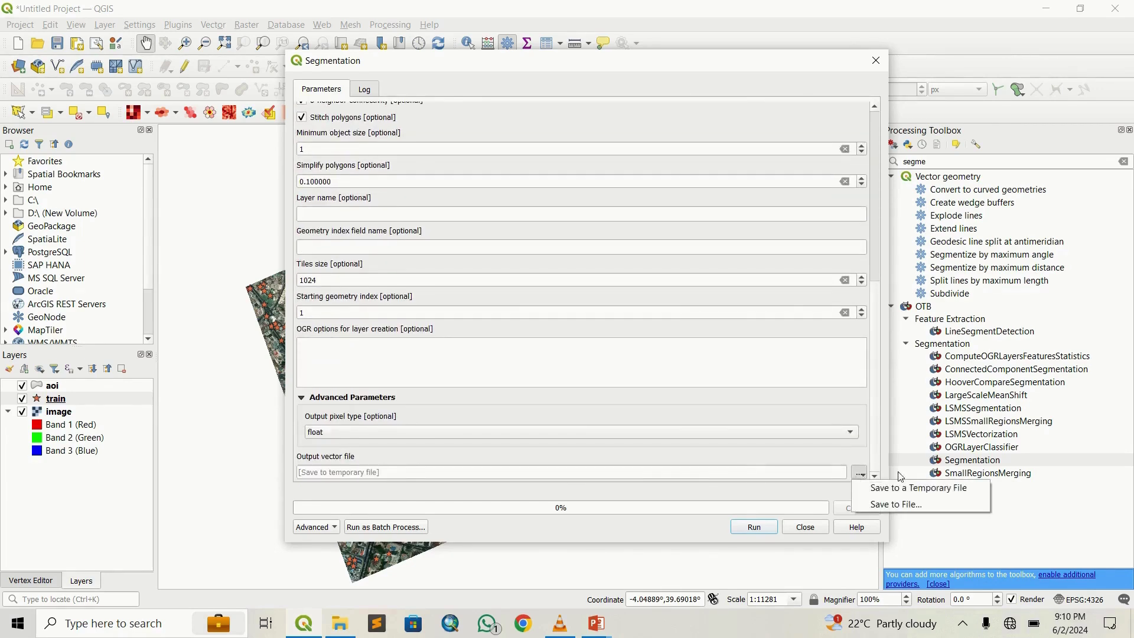
left_click(889, 503)
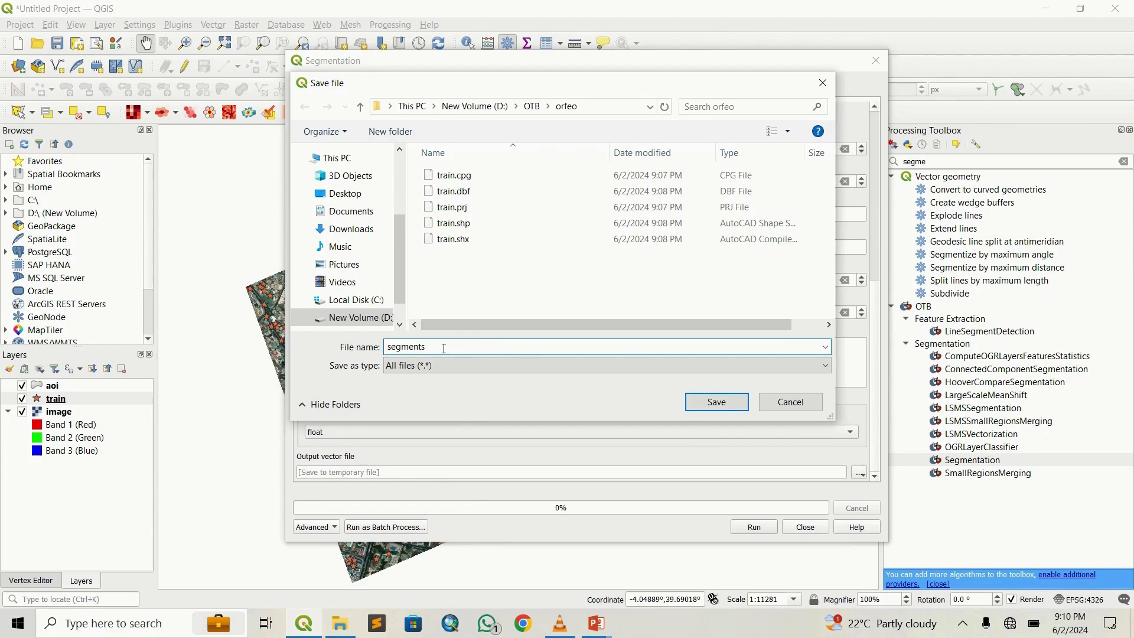
key("Return")
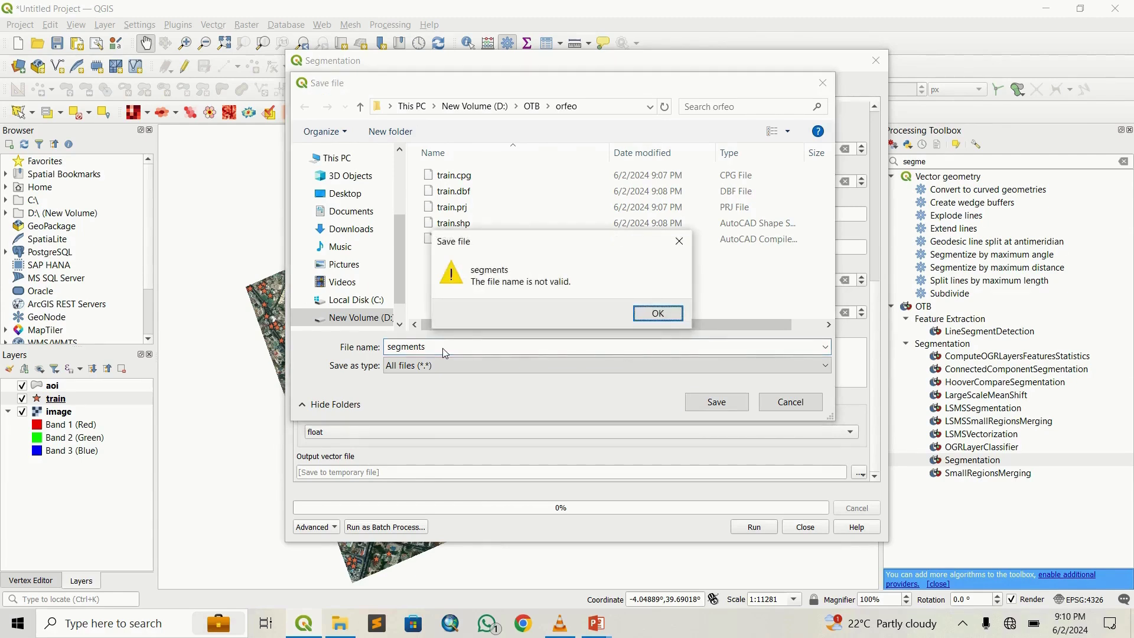
key("Return")
left_click(444, 348)
type(".shp")
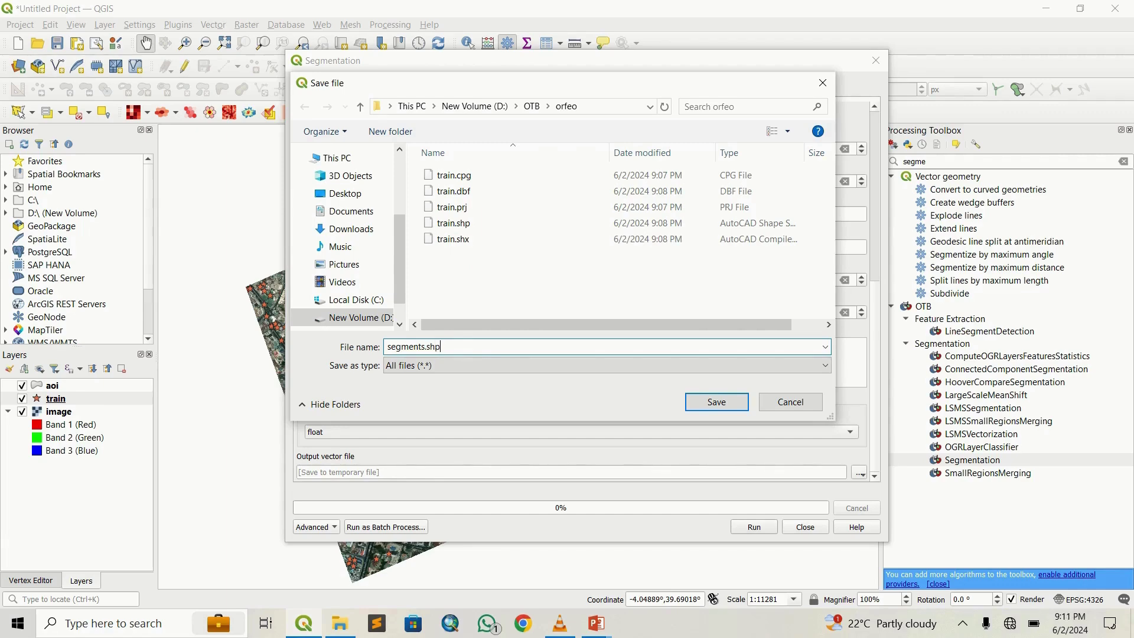
key("Return")
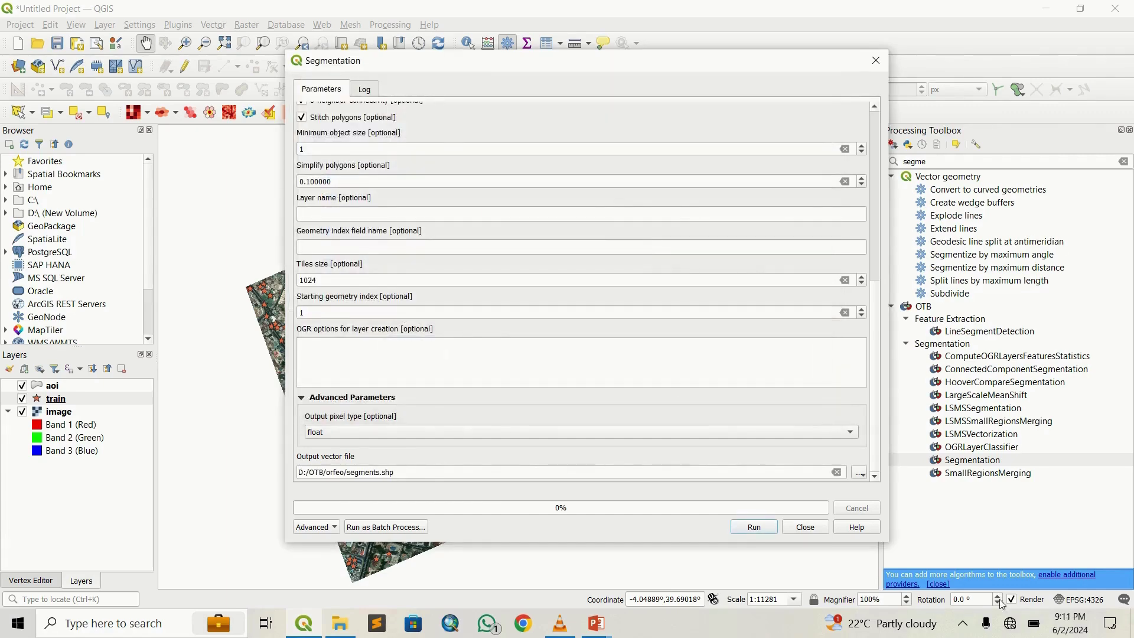
left_click(762, 529)
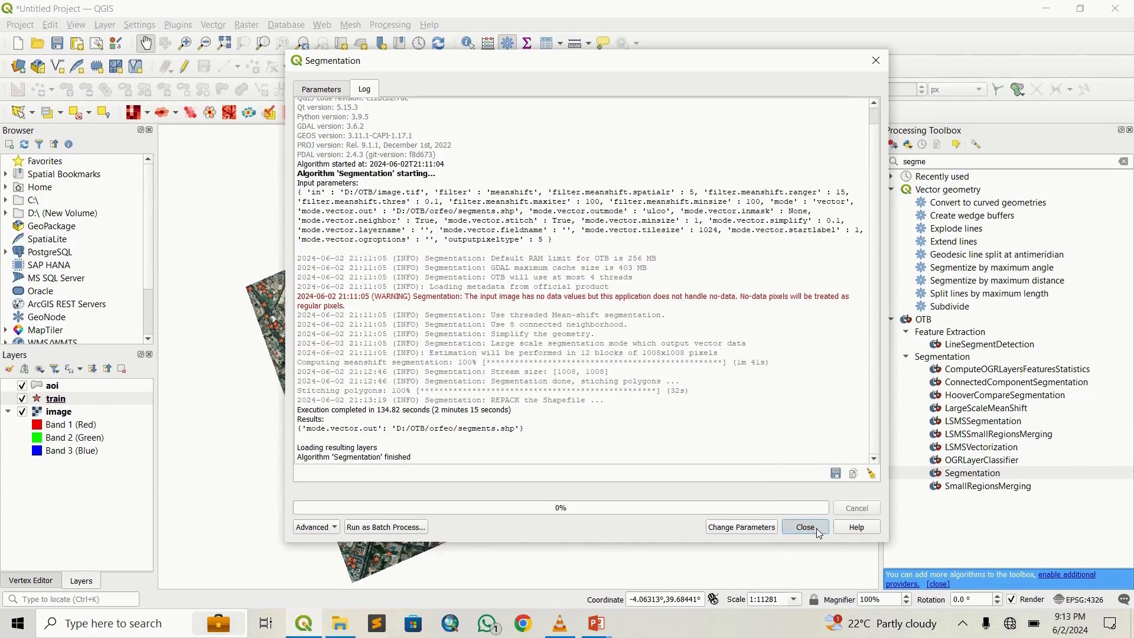
left_click(816, 528)
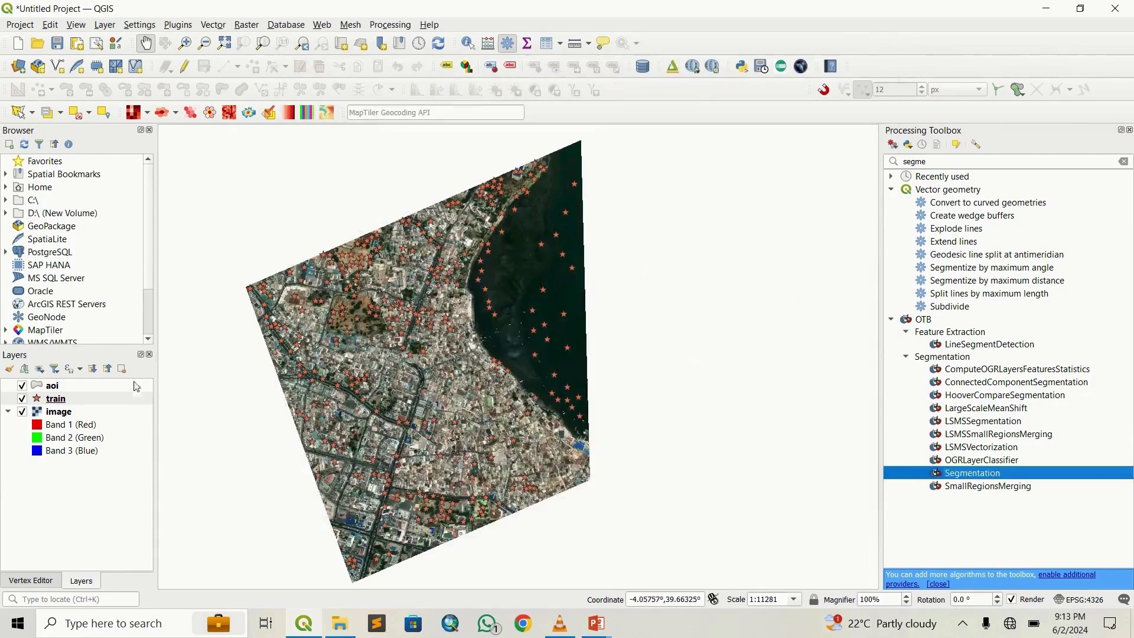
Switch to File Explorer, open the orfeo folder and load segments.shp into the QGIS map.
left_click(343, 624)
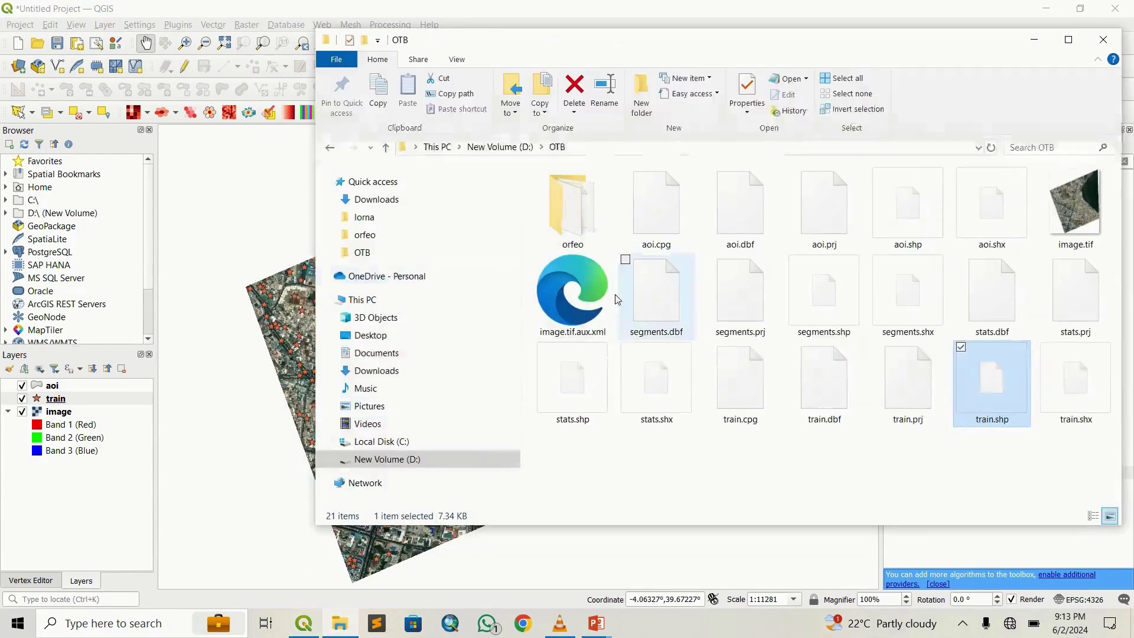
double_click(572, 213)
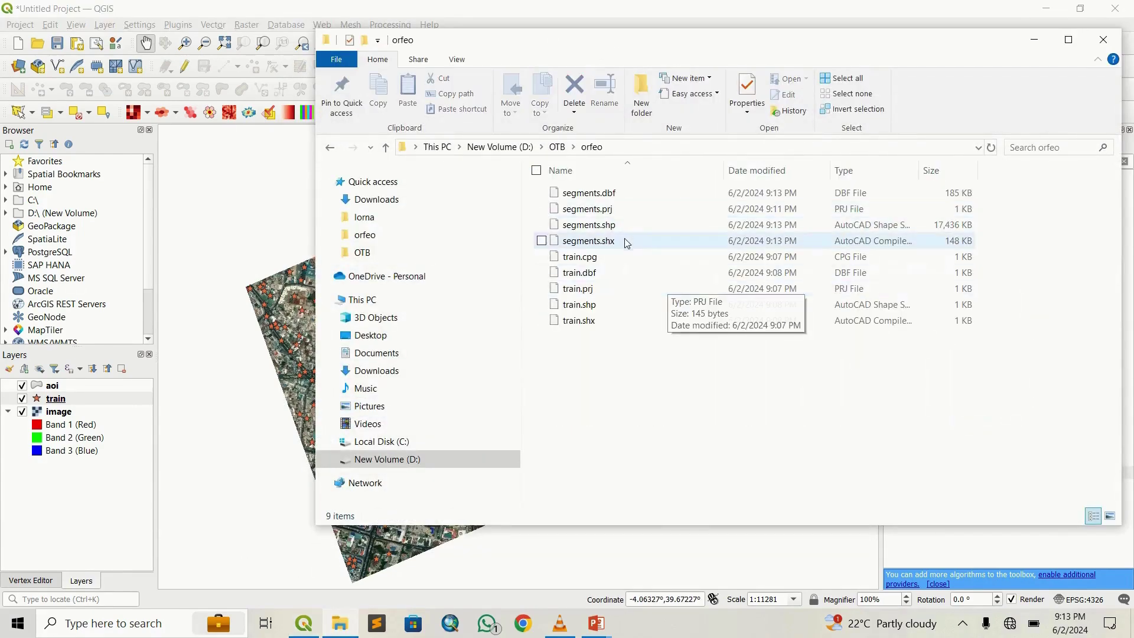
left_click(685, 226)
left_click_drag(686, 221, 278, 260)
left_click(1028, 42)
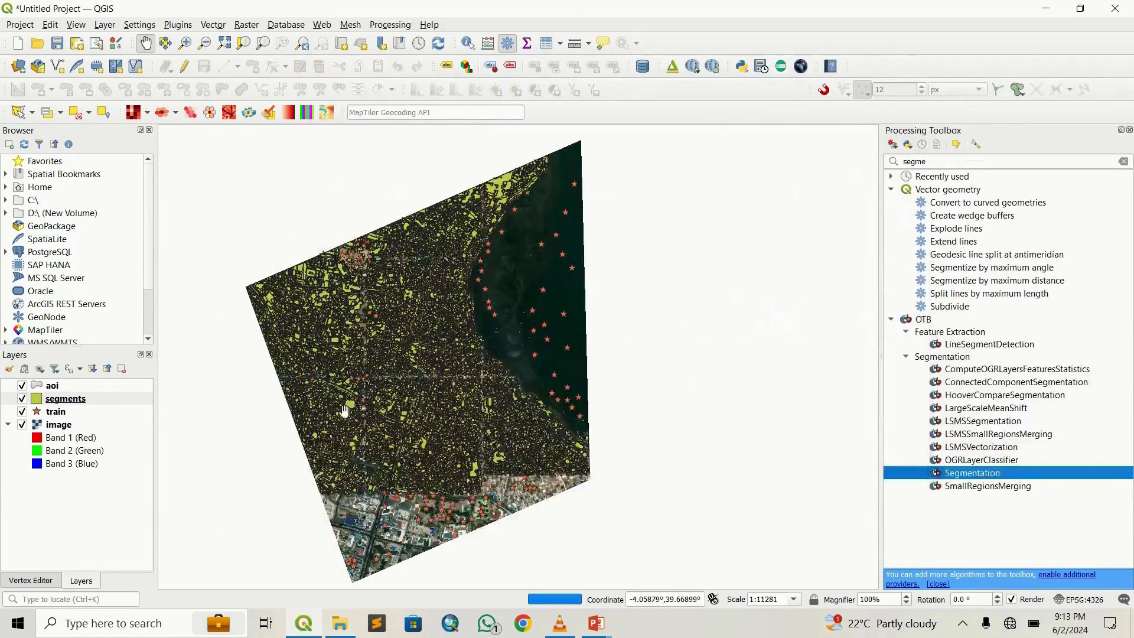
scroll(342, 322, "up", 2)
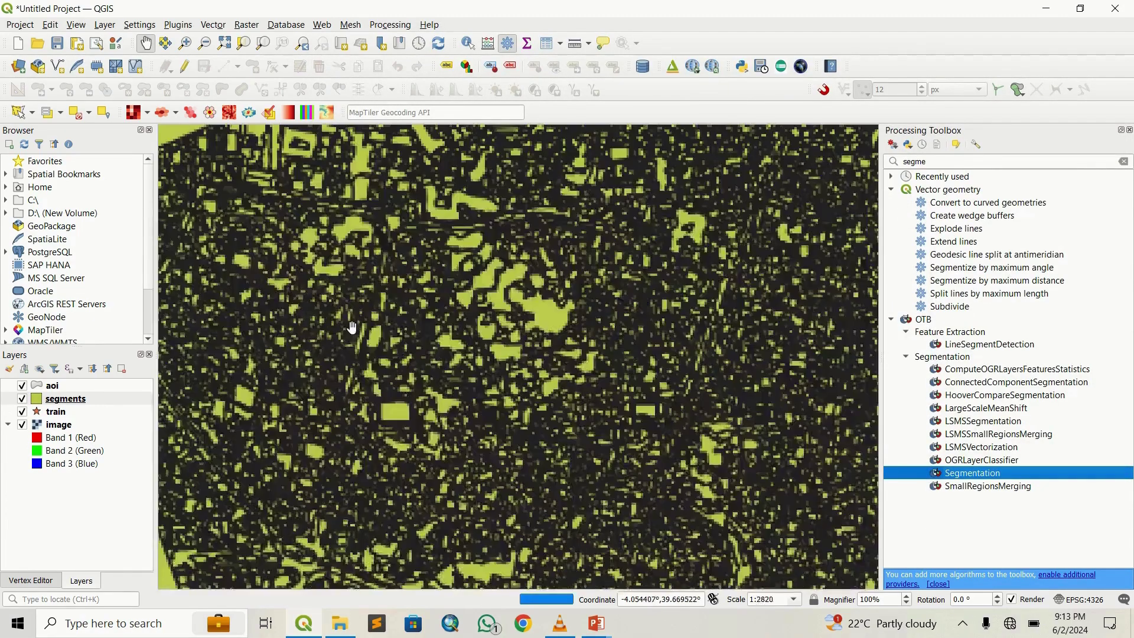
scroll(352, 327, "down", 2)
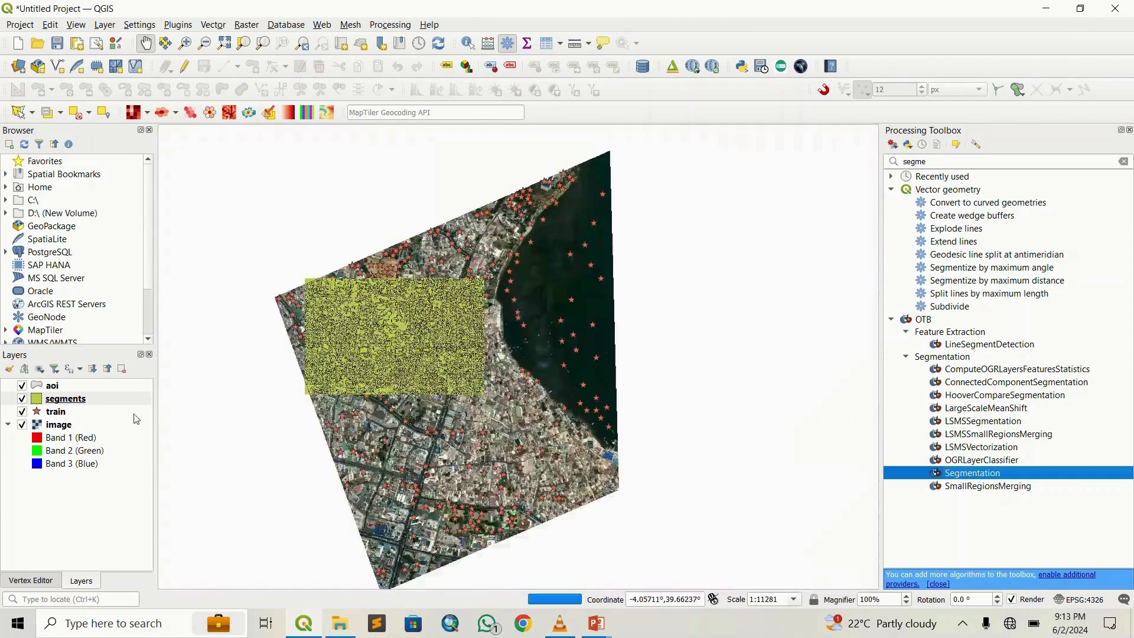
Set the segments layer's simple fill style to No Brush so only its outlines are drawn.
left_click(54, 403)
right_click(72, 405)
key("Escape")
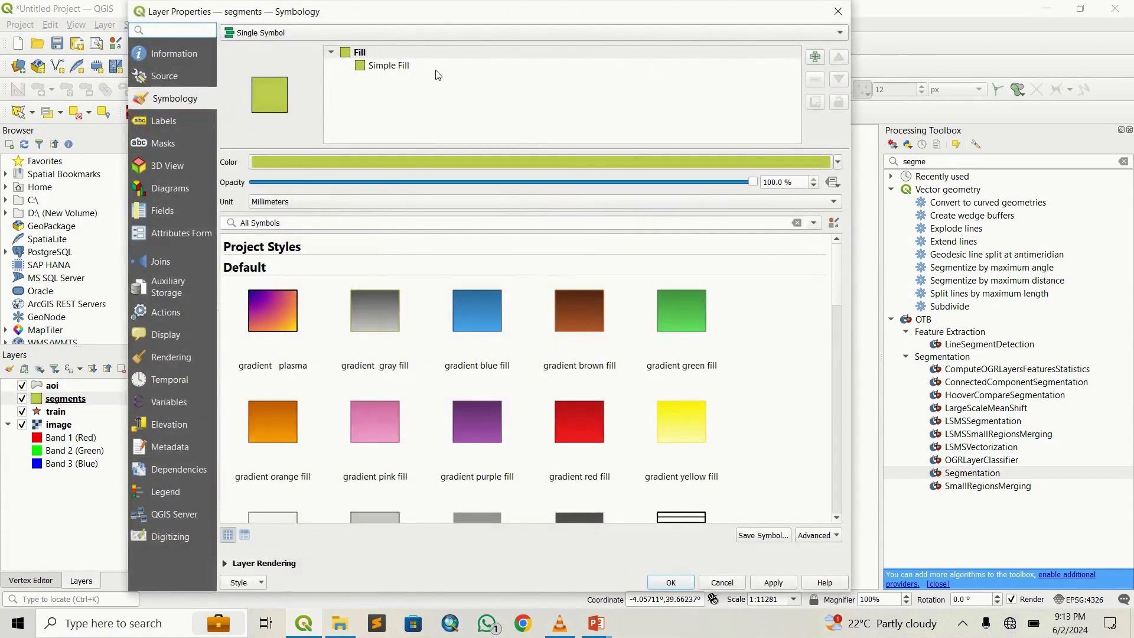
left_click(432, 66)
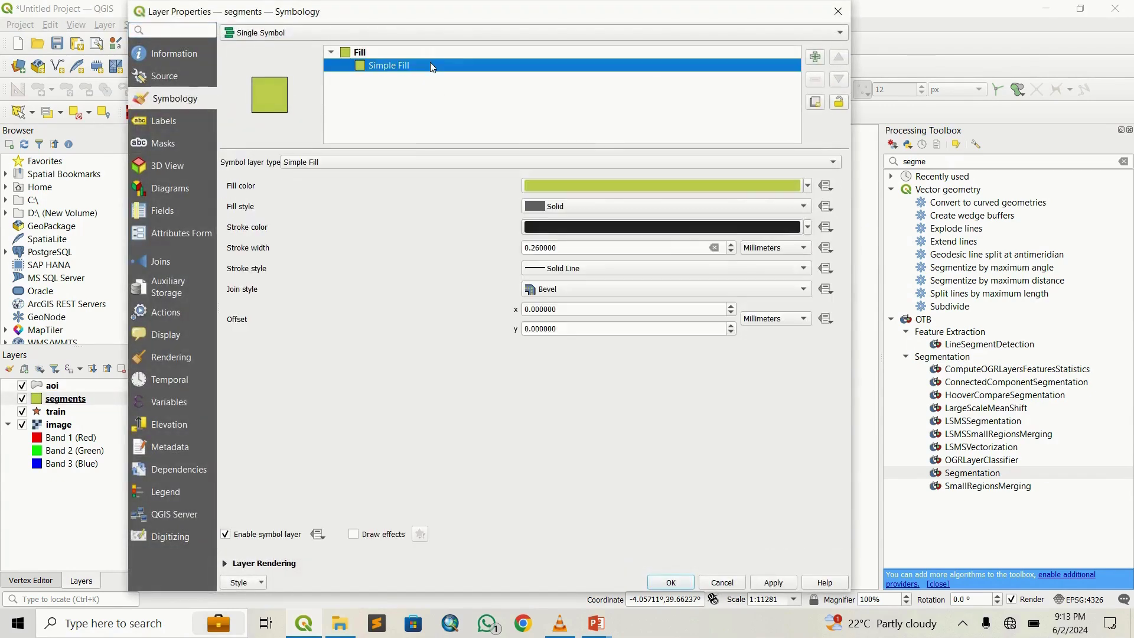
left_click(643, 206)
left_click(605, 216)
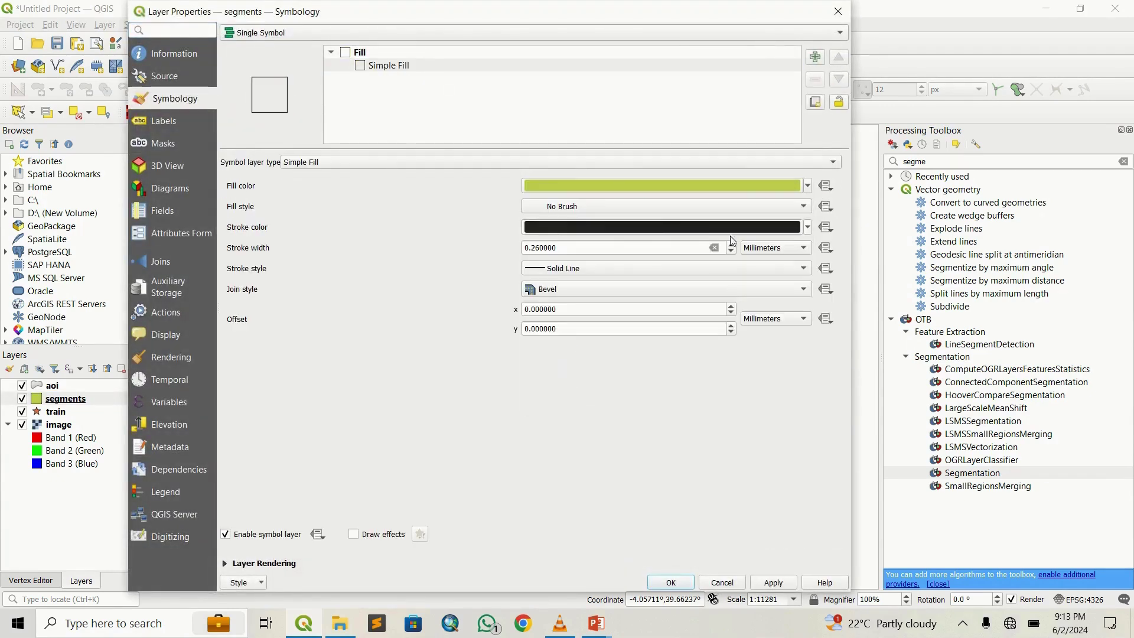
left_click(672, 583)
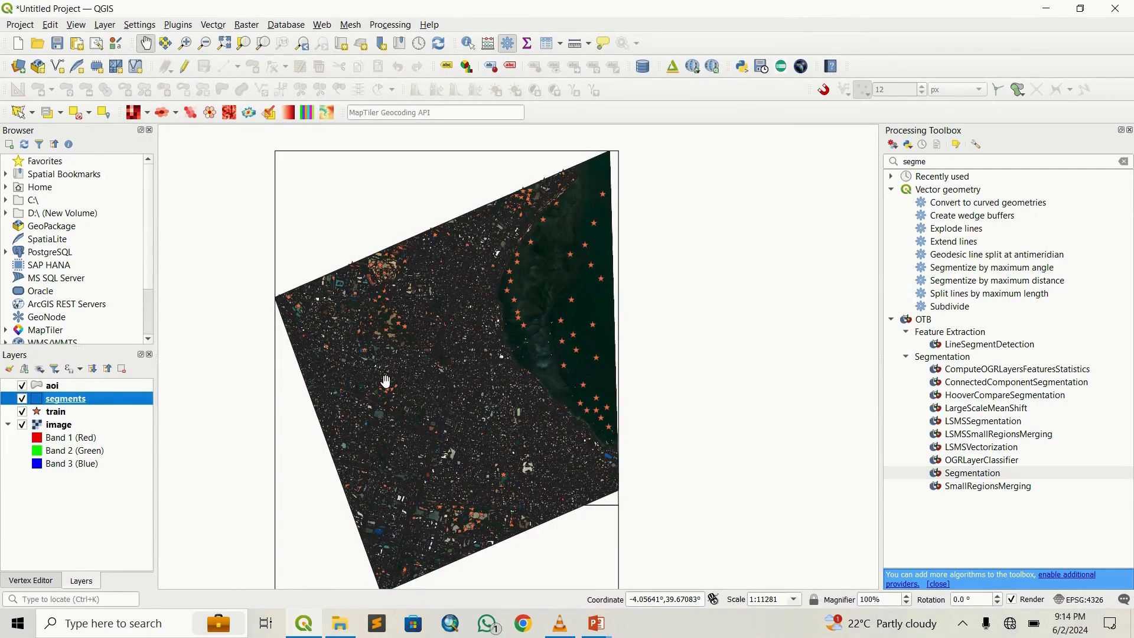
Hide the train layer and examine how the segment outlines follow buildings, roads and vegetation in the image.
scroll(387, 381, "up", 2)
left_click(22, 412)
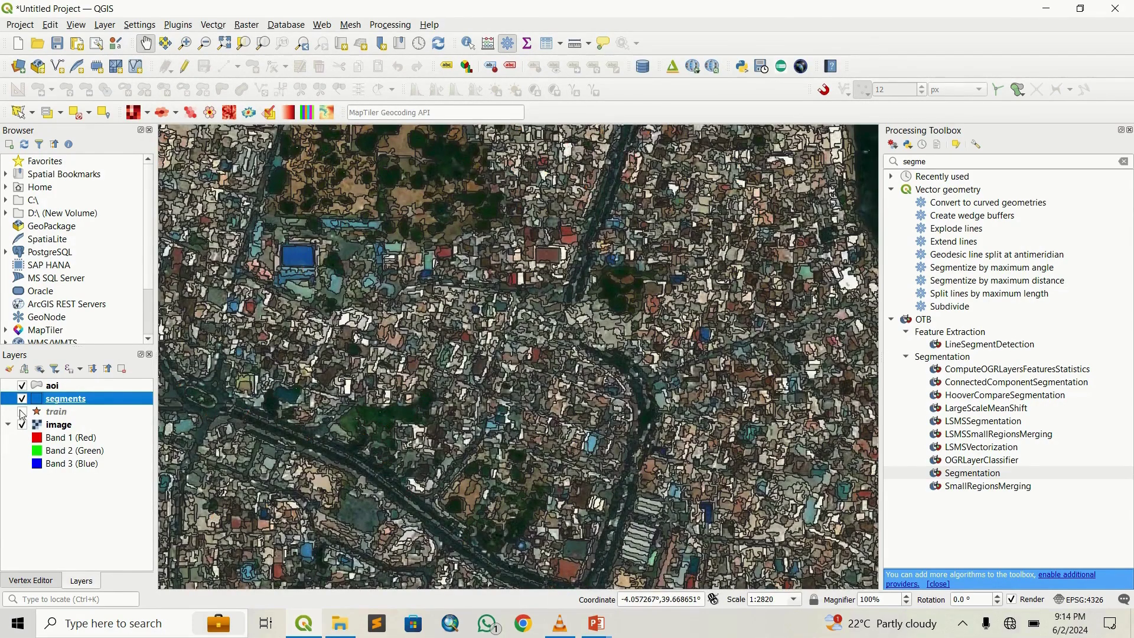
scroll(355, 351, "up", 2)
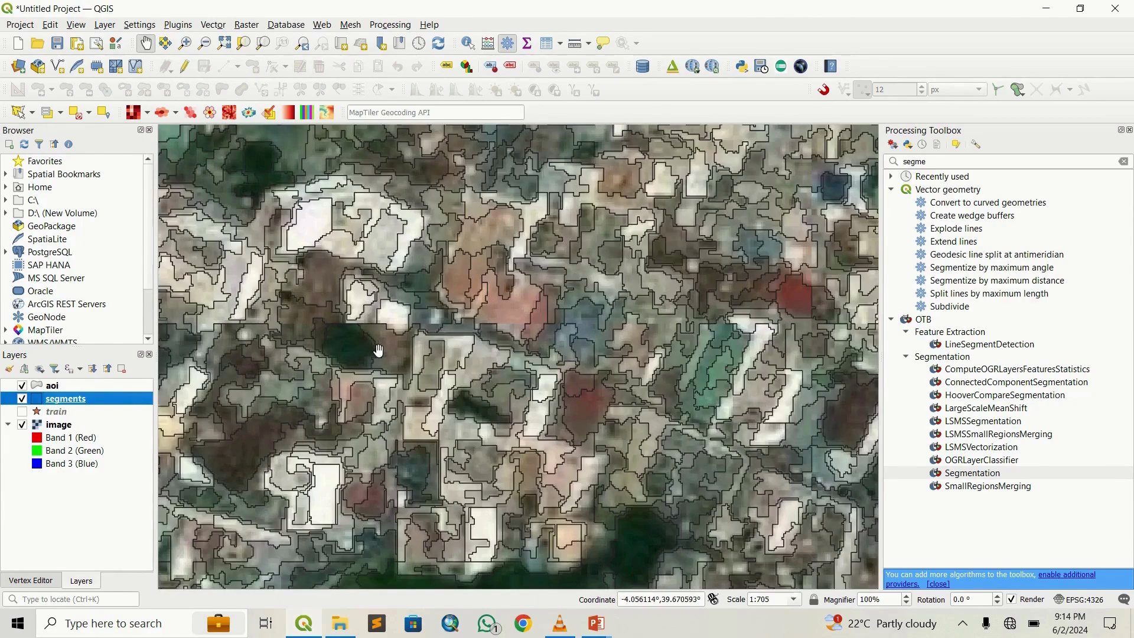
scroll(378, 351, "down", 4)
mouse_move(417, 337)
left_mouse_down()
mouse_move(366, 296)
mouse_move(370, 346)
left_mouse_up()
scroll(347, 258, "up", 2)
scroll(354, 266, "up", 2)
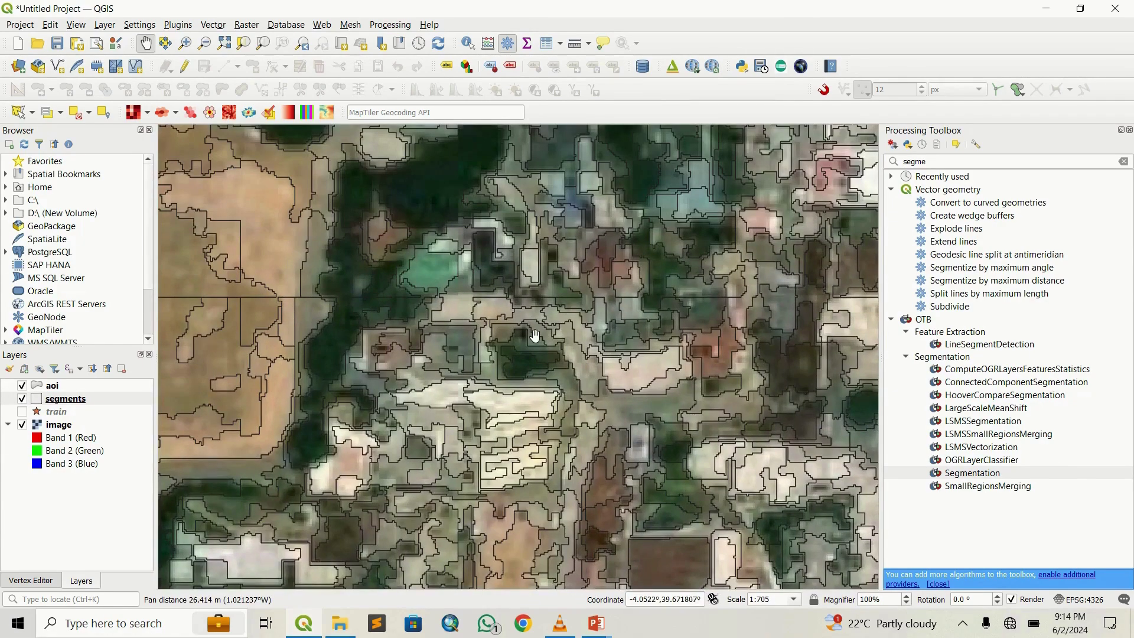
scroll(535, 336, "down", 2)
left_click_drag(434, 438, 618, 362)
scroll(522, 357, "down", 2)
left_click_drag(590, 354, 521, 340)
Search the processing algorithms for "zona" and open the OTB ZonalStatistics tool.
double_click(931, 160)
type("z")
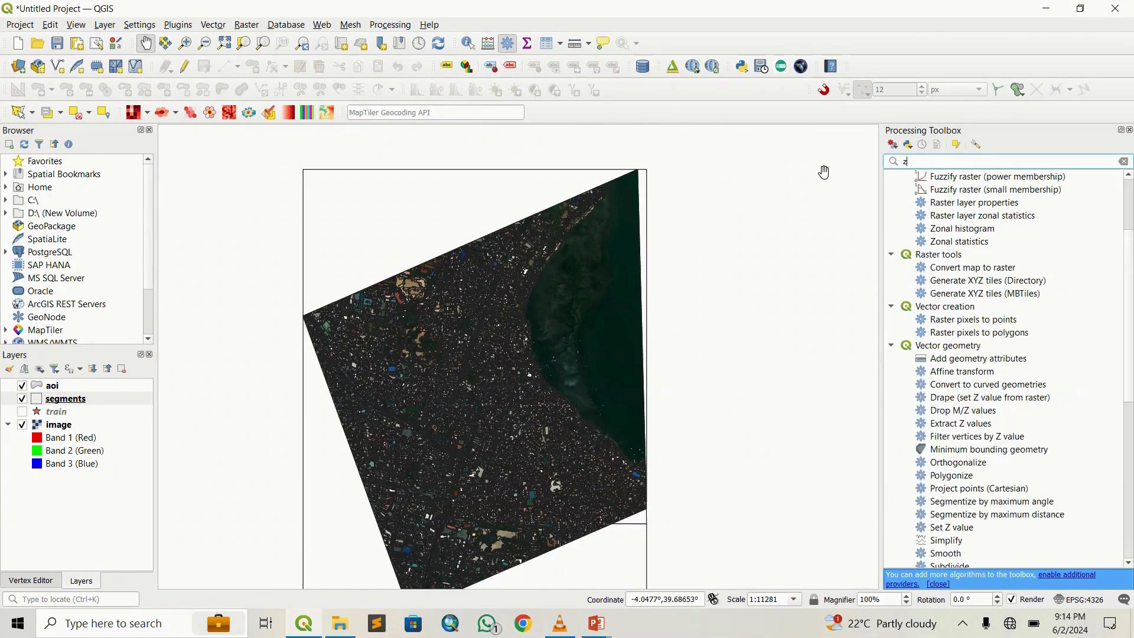
type("ona")
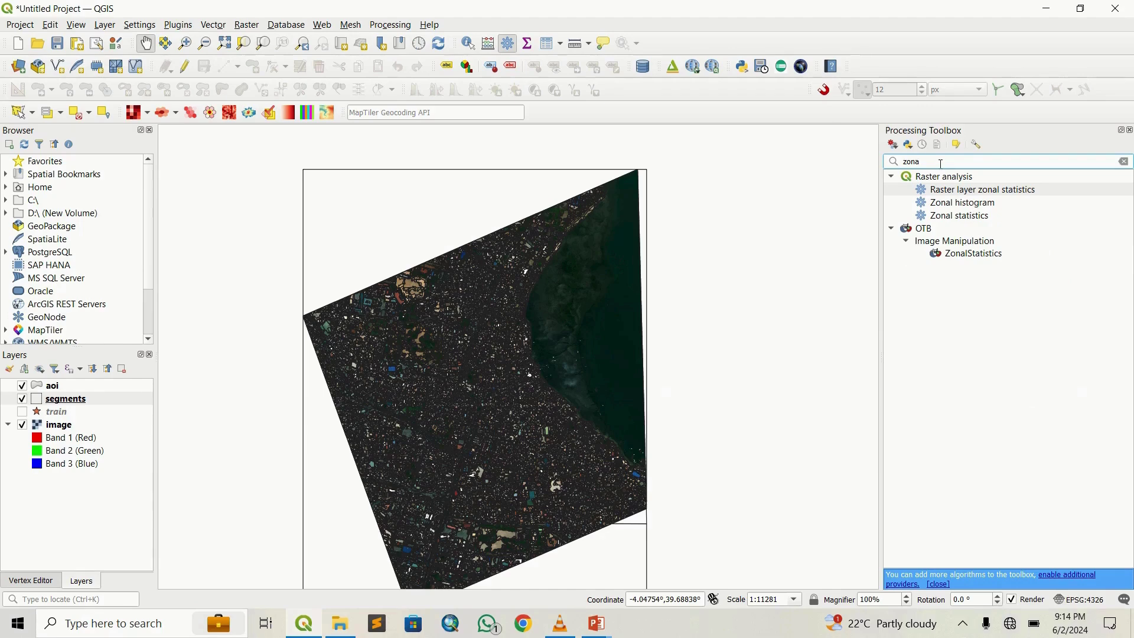
left_click(973, 257)
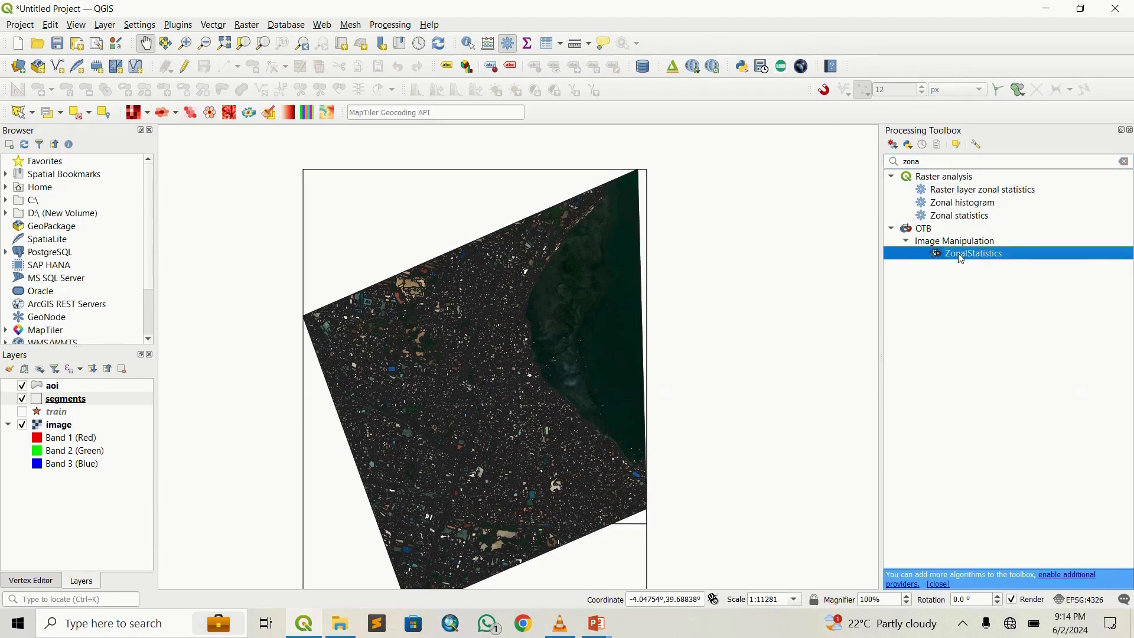
double_click(963, 258)
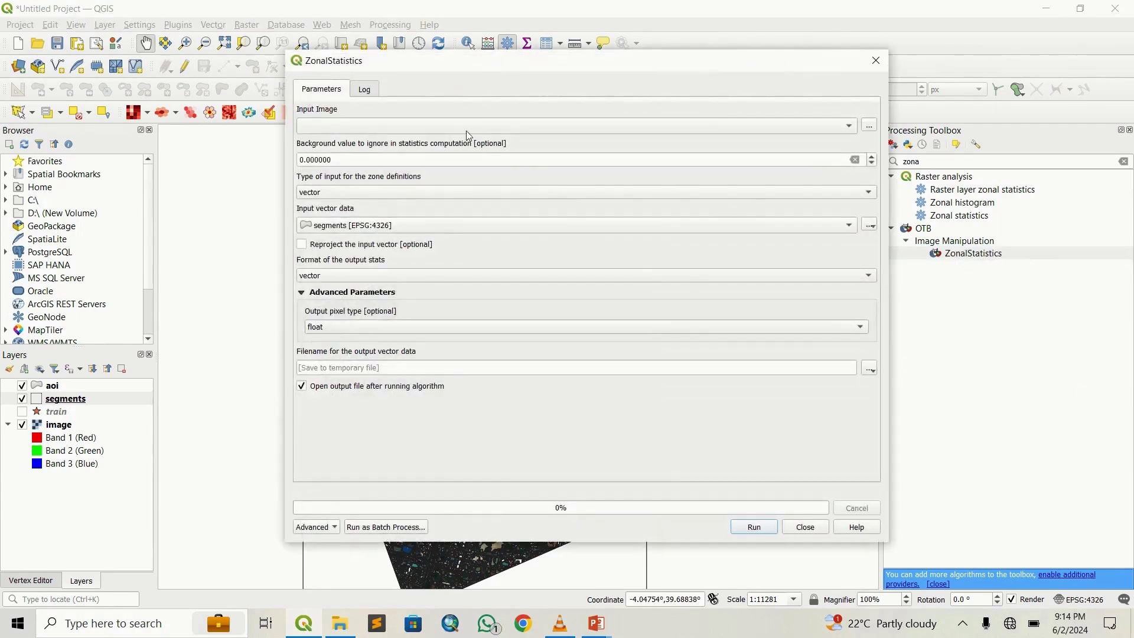
Set image as the zonal statistics' input image and segments as its input vector data.
left_click(437, 126)
left_click(392, 127)
left_click(370, 229)
left_click(374, 226)
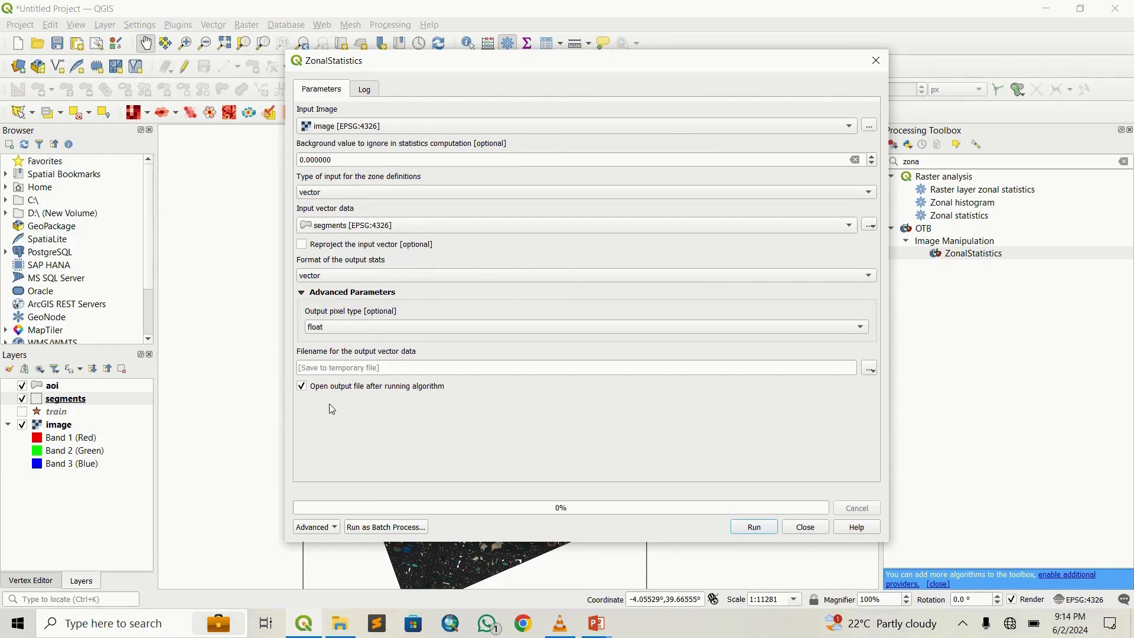
Set the output vector file to stats.shp in the D:/OTB/orfeo folder and run the zonal statistics.
left_click(869, 368)
left_click(886, 396)
type("stats")
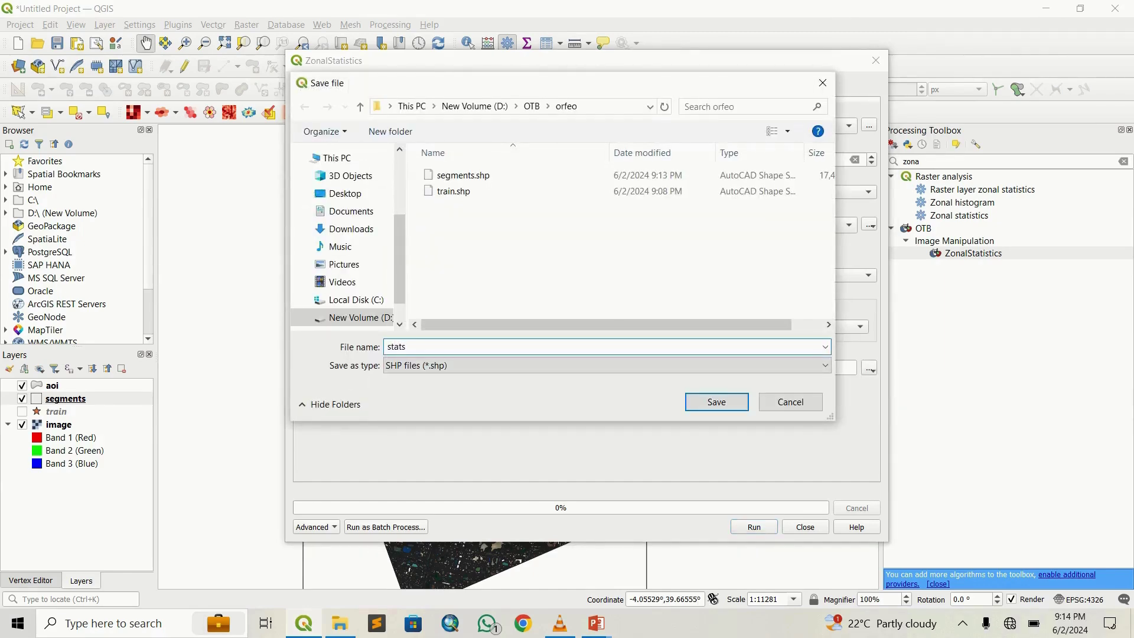
key("Return")
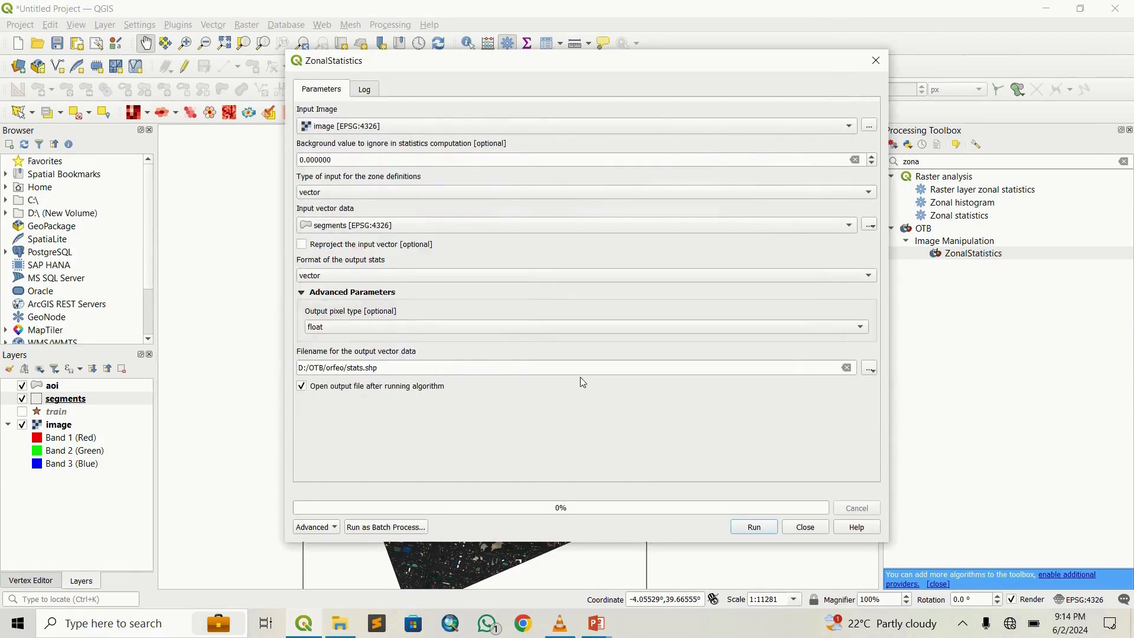
left_click(750, 530)
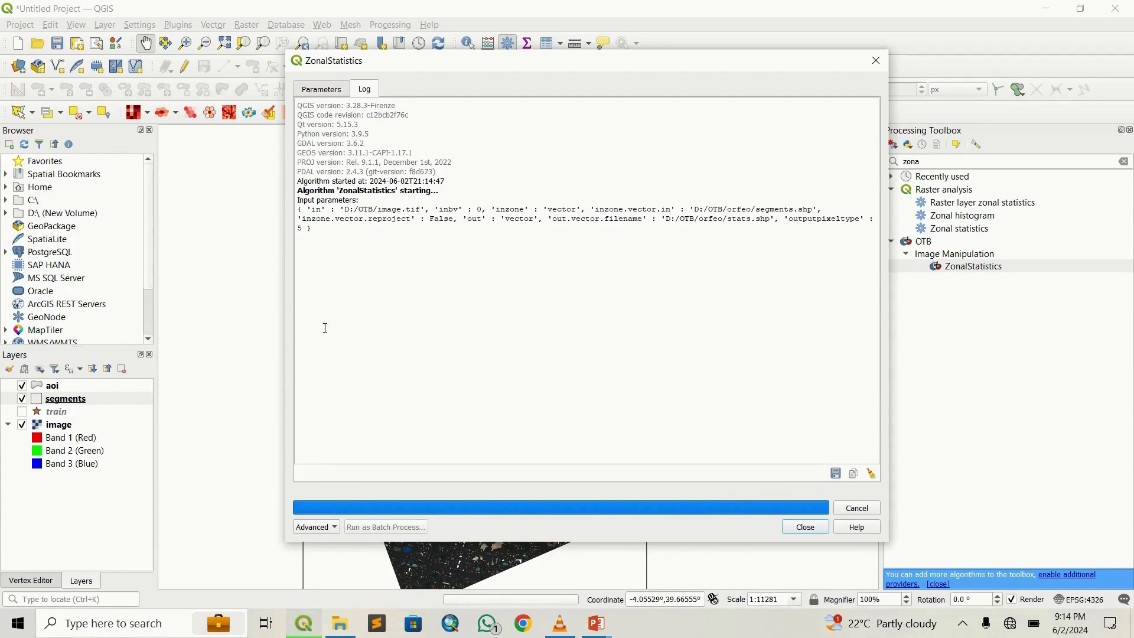
Open the segments layer's attribute table and check which fields it contains.
left_click(100, 401)
right_click(100, 403)
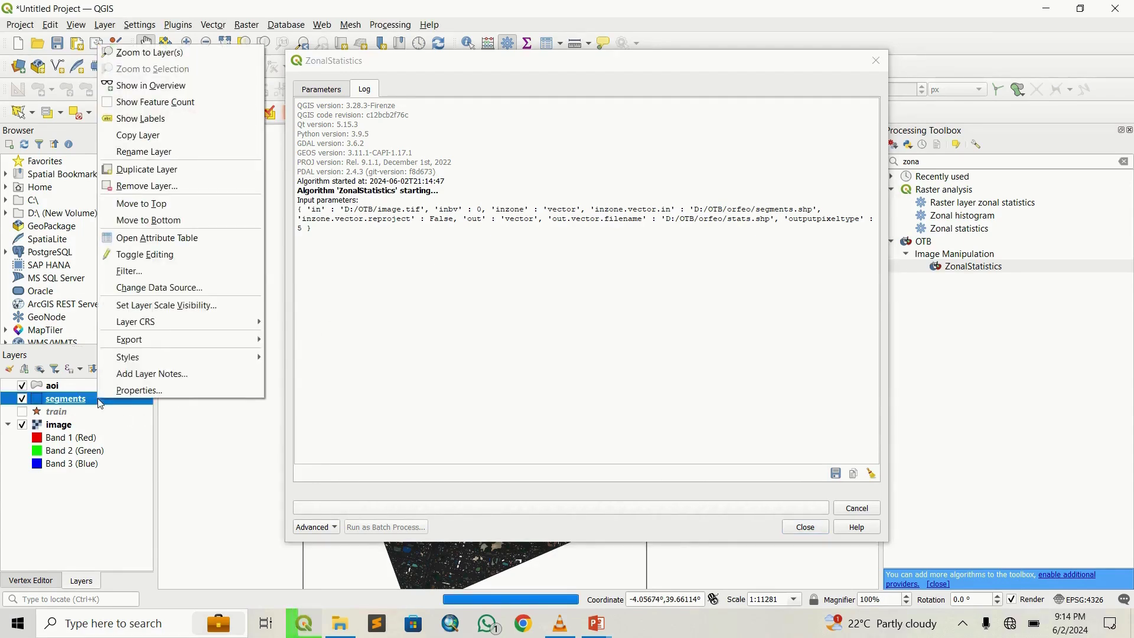
left_click(146, 244)
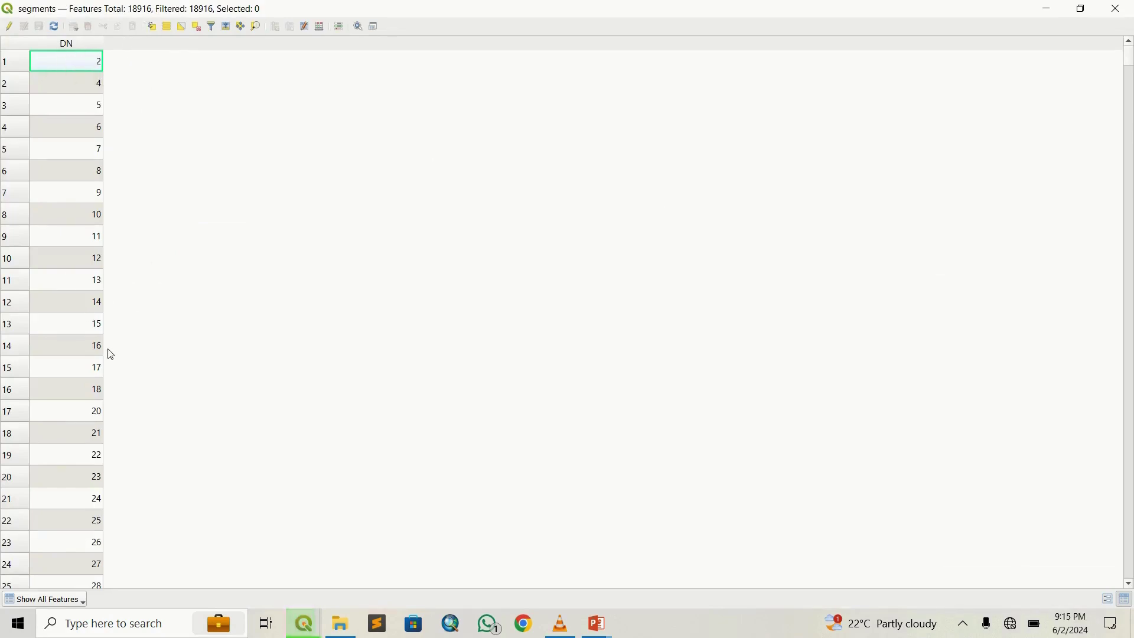
mouse_move(712, 76)
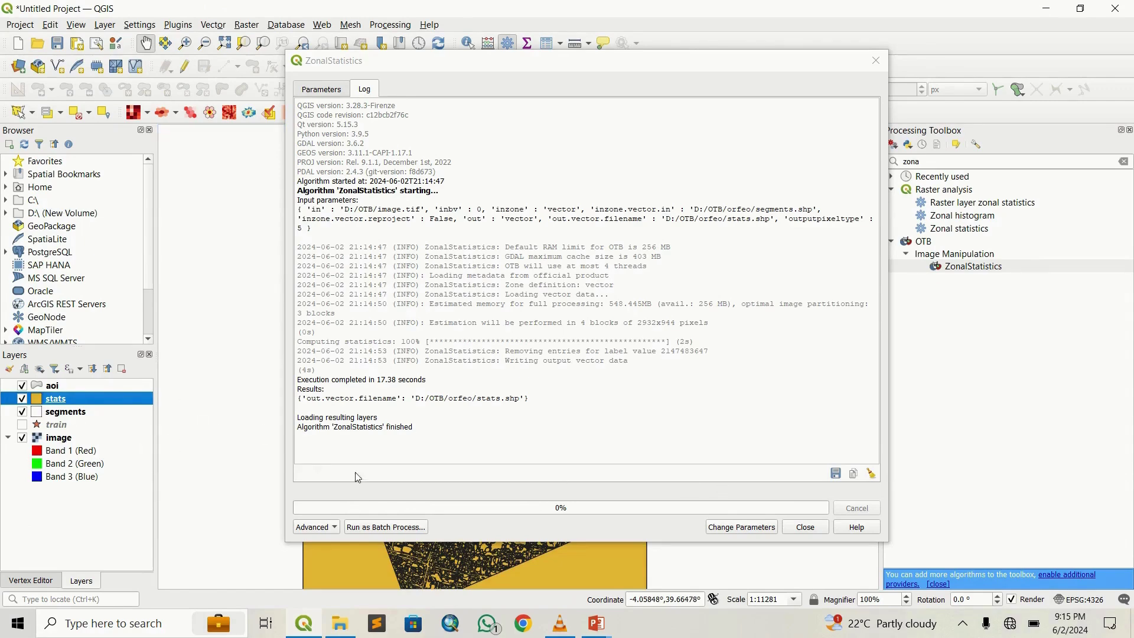
Close the ZonalStatistics tool and examine the per-band statistics fields in the stats layer's attribute table.
left_click(805, 526)
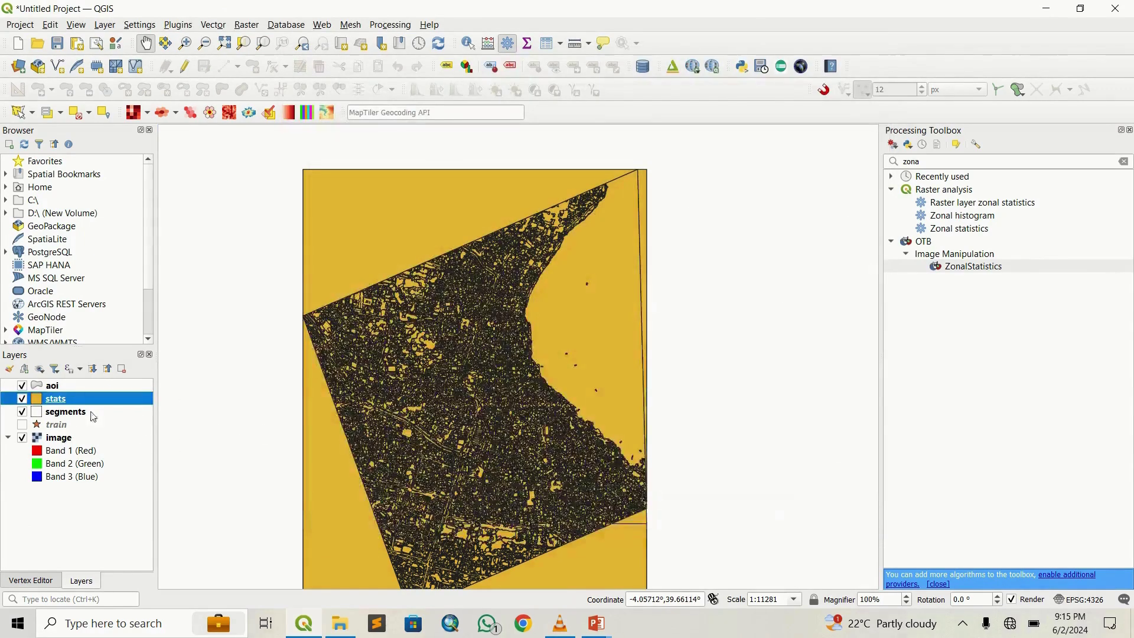
right_click(55, 399)
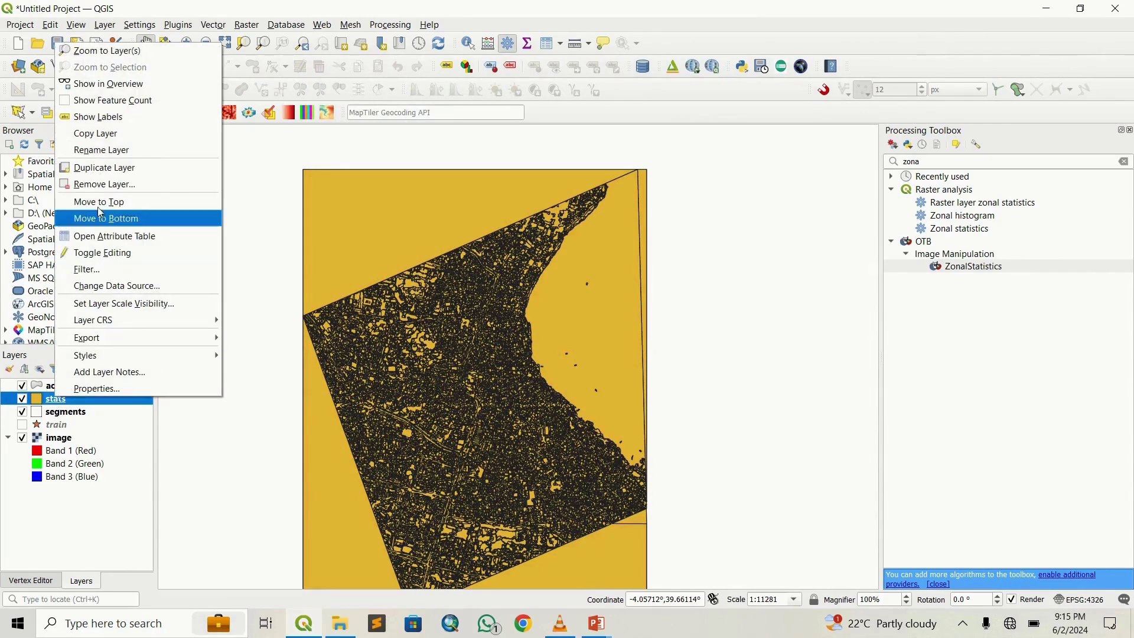
left_click(102, 237)
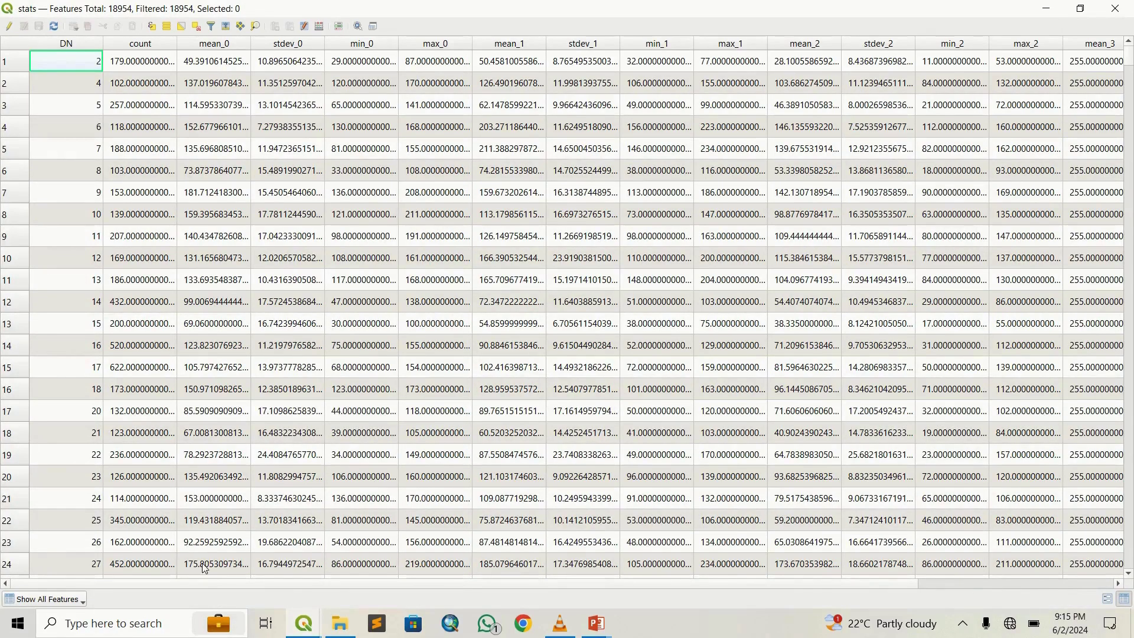
left_click_drag(201, 585, 564, 581)
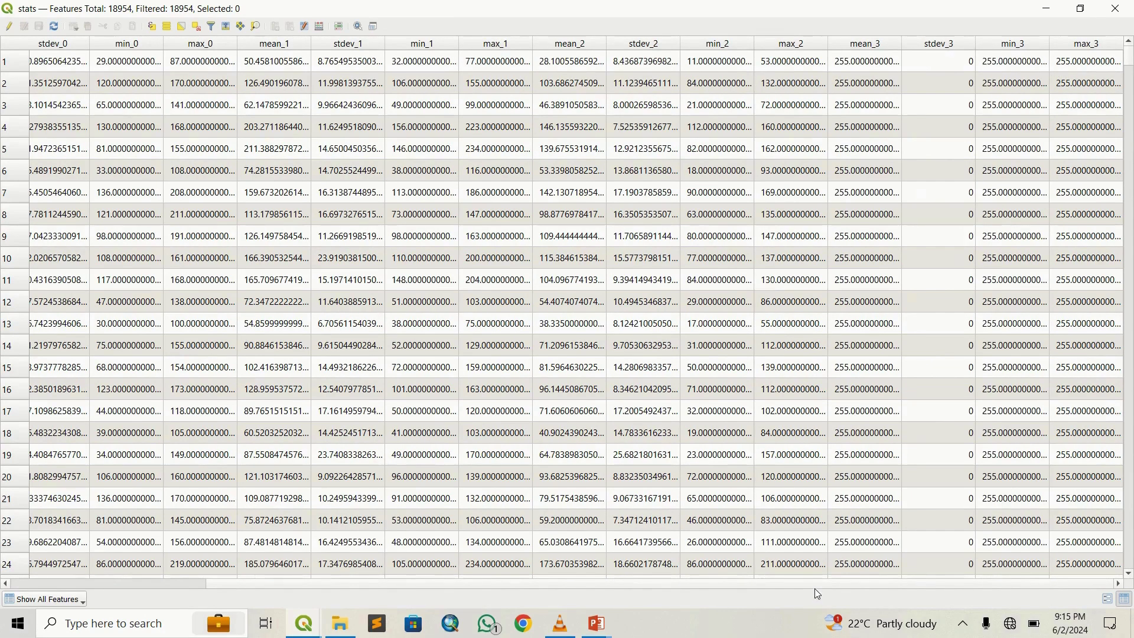
left_click_drag(798, 584, 538, 598)
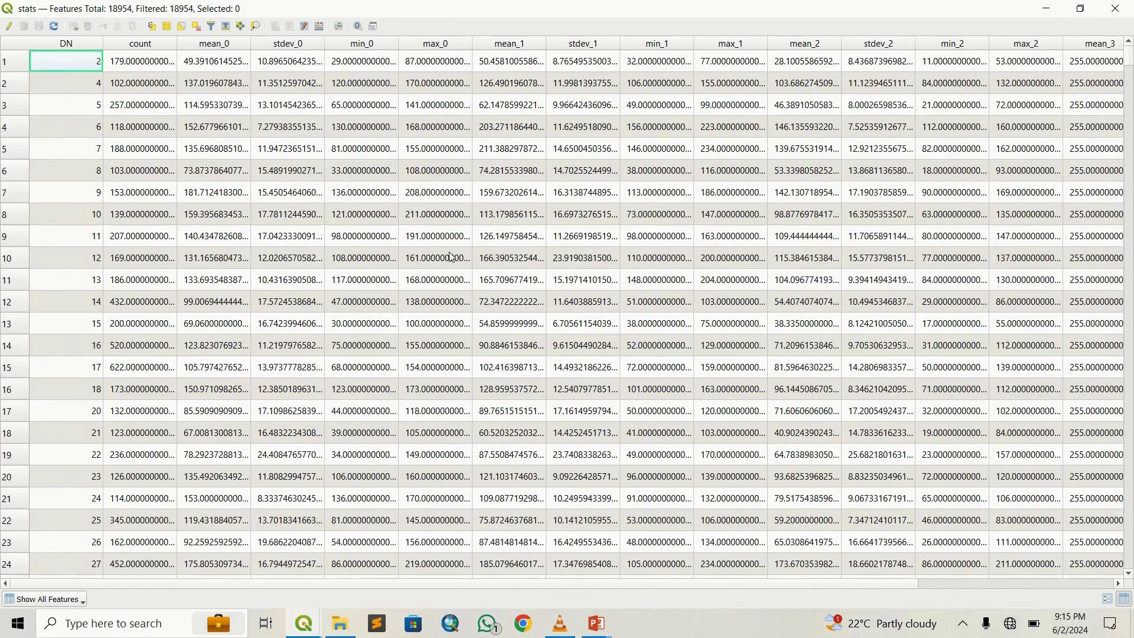
left_click(1115, 8)
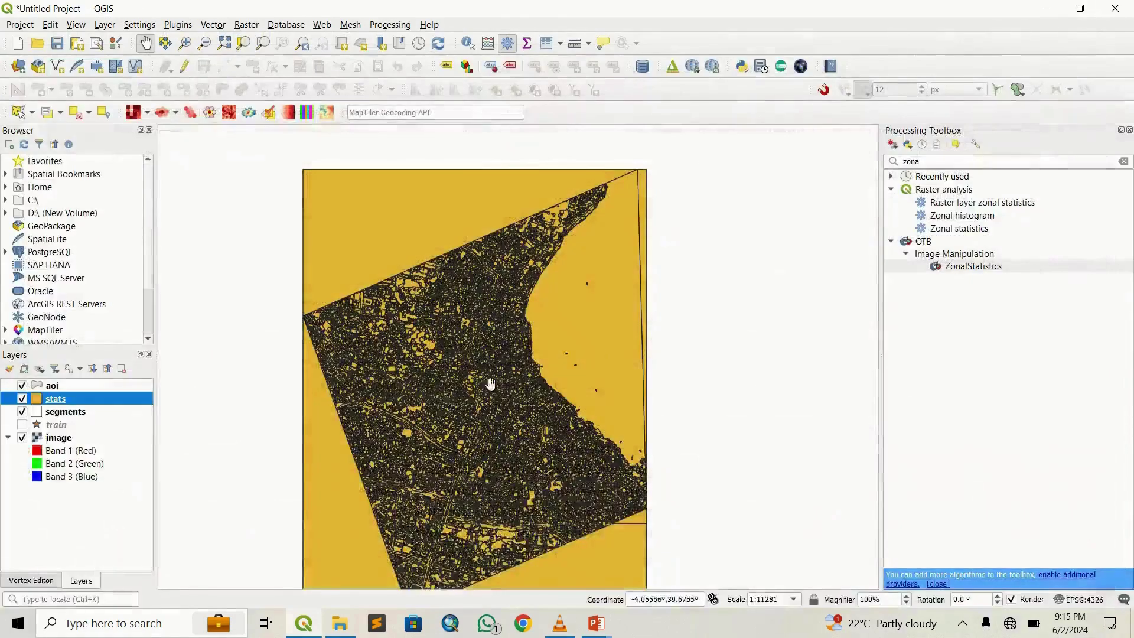
Search the processing algorithms for "join a" and open the Join attributes by location tool.
left_click_drag(484, 379, 484, 374)
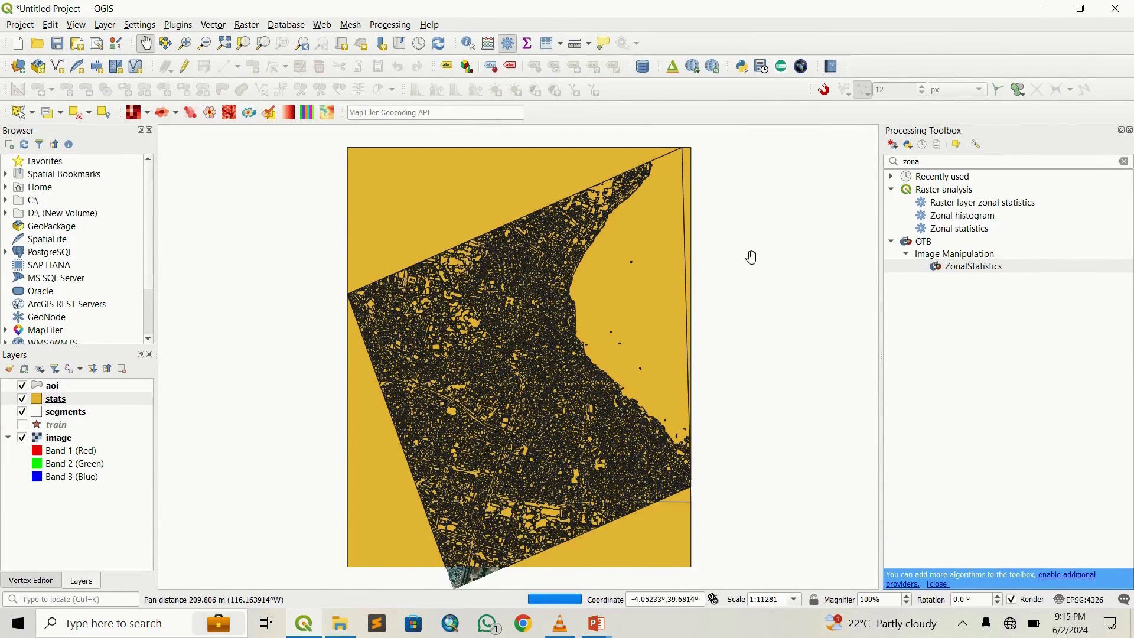
left_click_drag(921, 161, 913, 161)
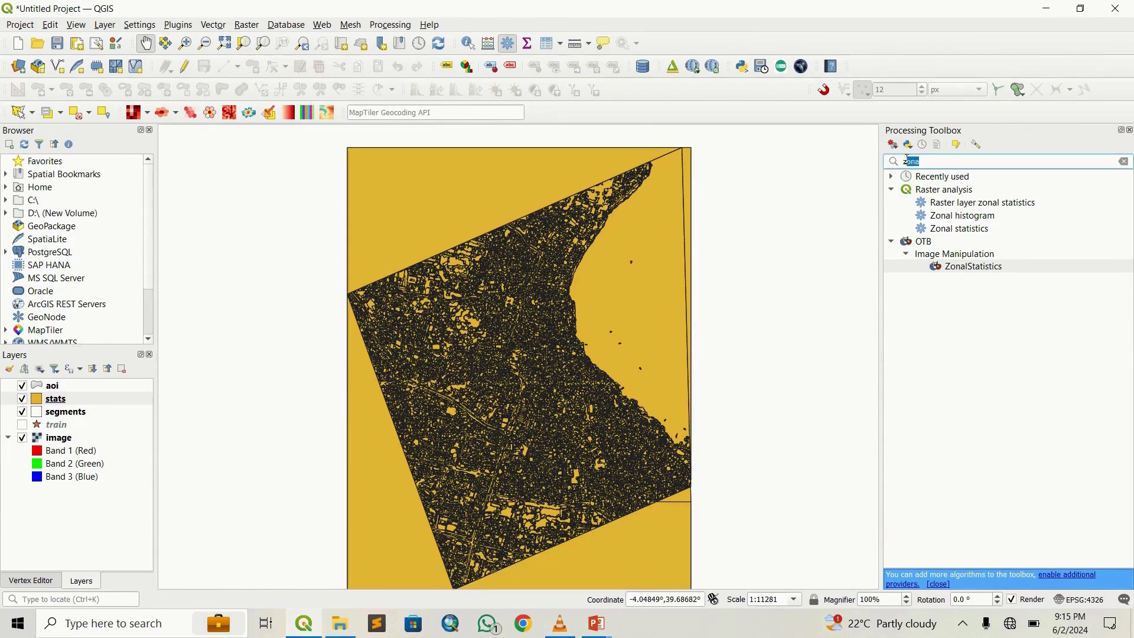
type("join")
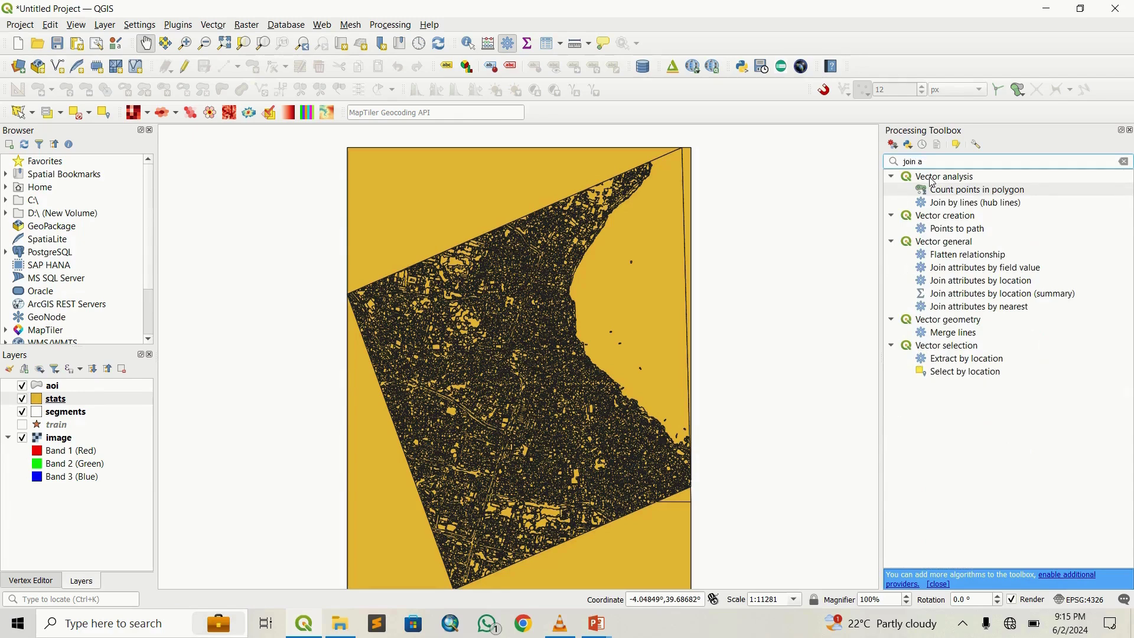
left_click(984, 283)
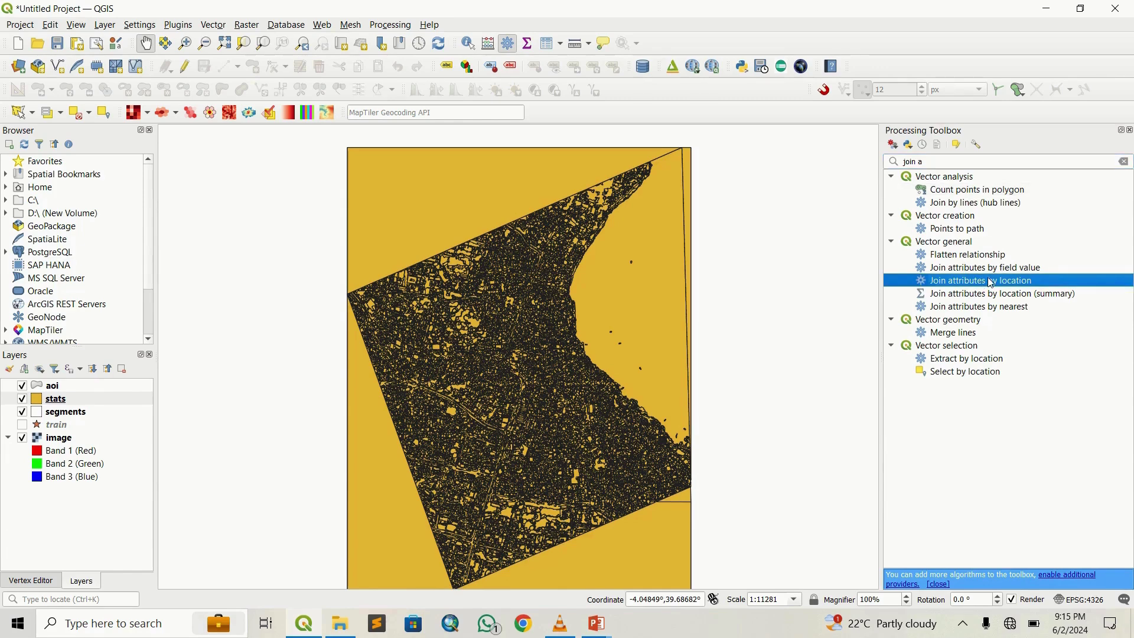
double_click(991, 282)
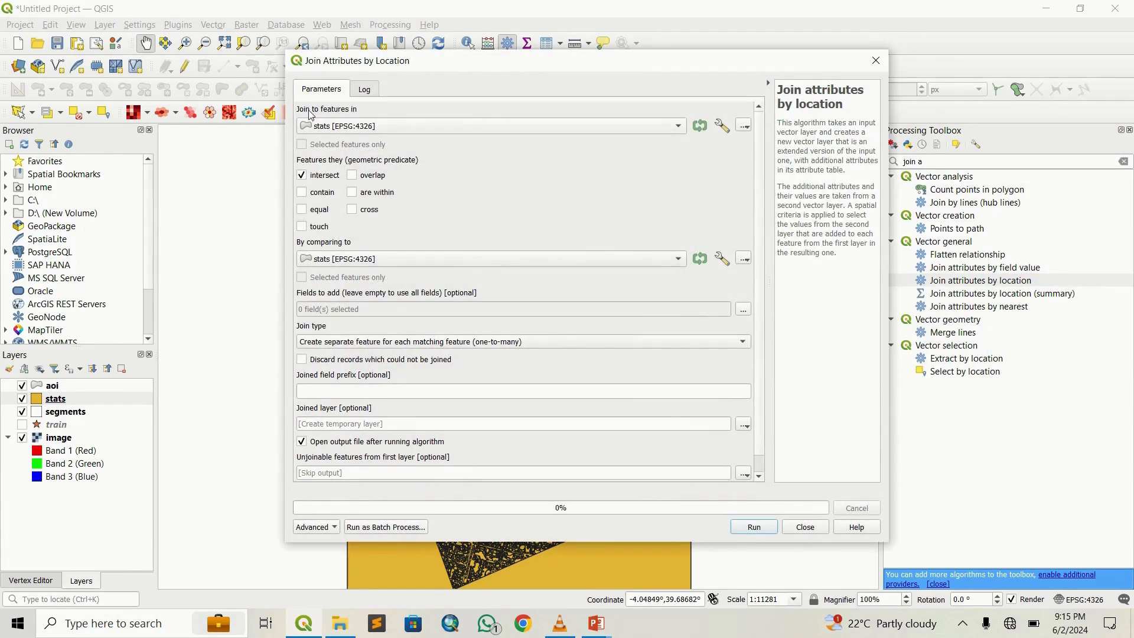
Configure joining train attributes to intersecting stats features, taking the first matching feature only (one-to-one) and discarding records which could not be joined.
left_click(355, 131)
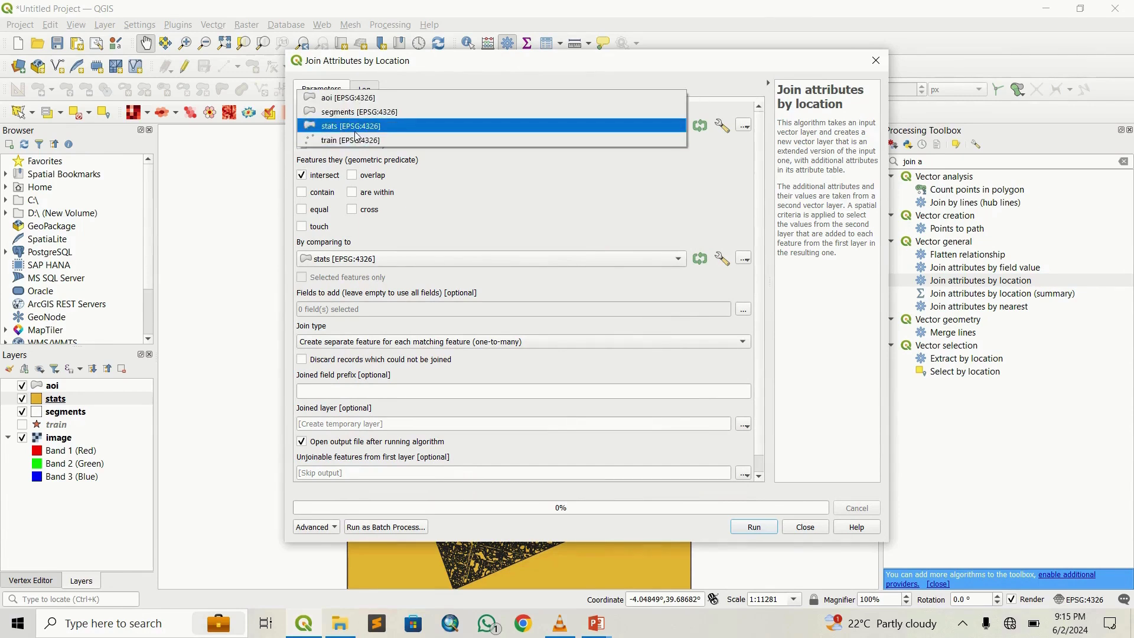
left_click(352, 134)
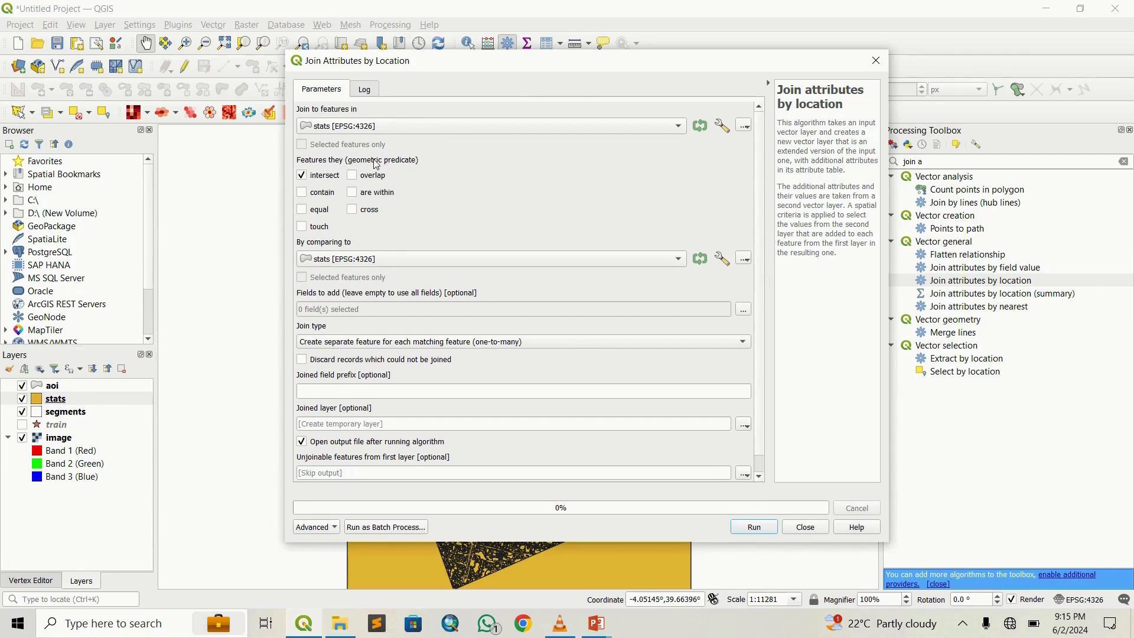
left_click(367, 259)
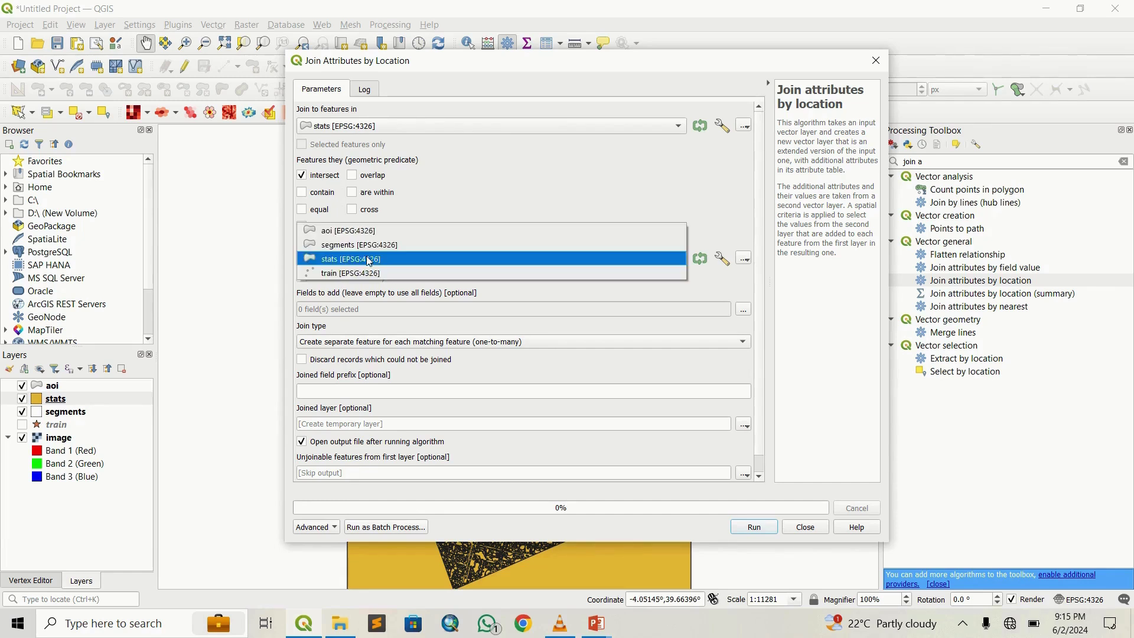
left_click(362, 274)
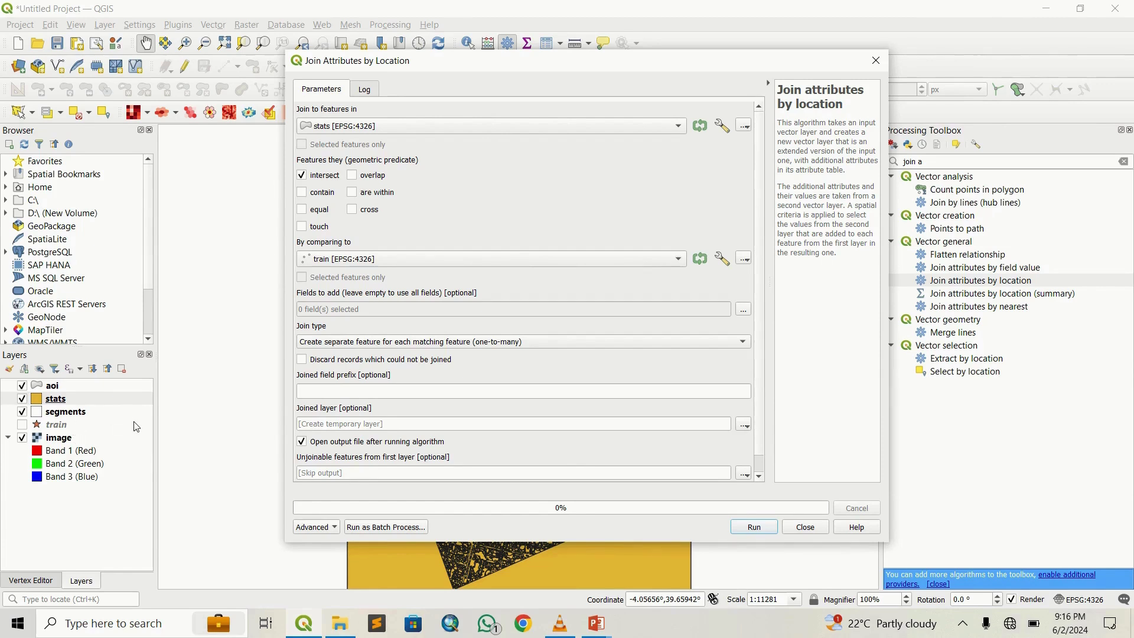
left_click(389, 347)
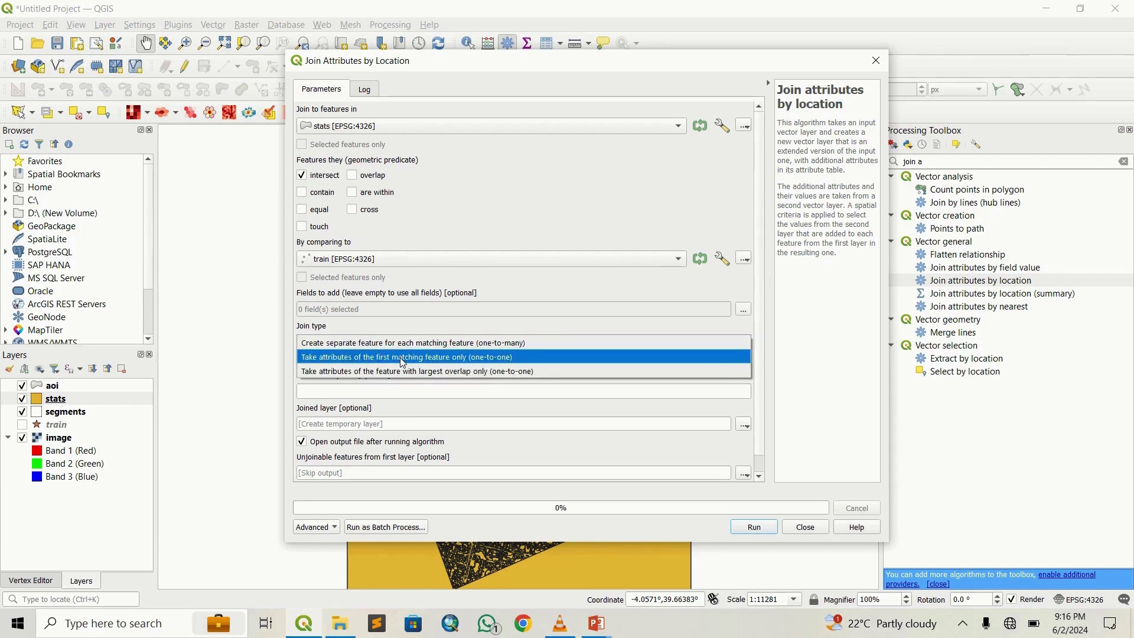
left_click(403, 359)
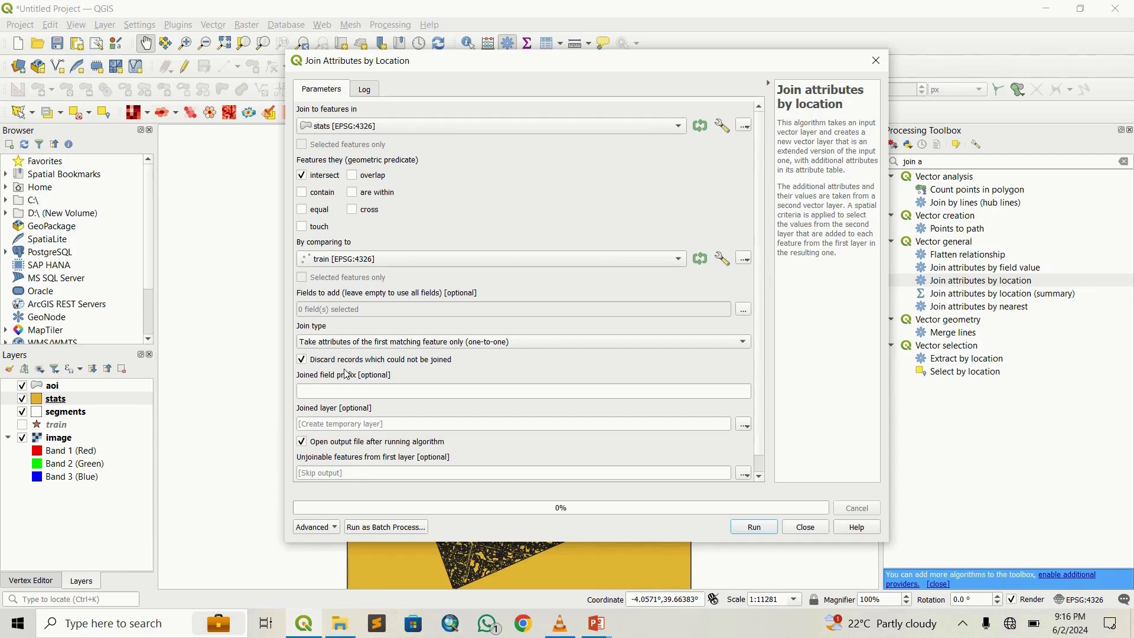
Save the joined layer as join.shp in the orfeo folder, run the join by location and close the tool.
left_click(744, 426)
left_click(775, 473)
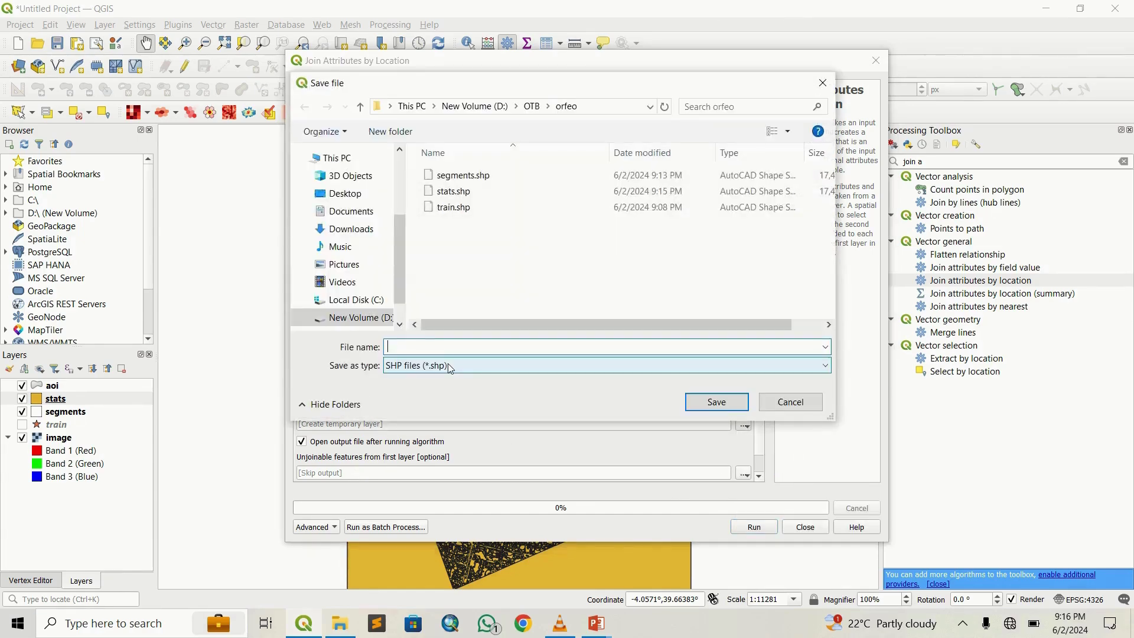
type("join")
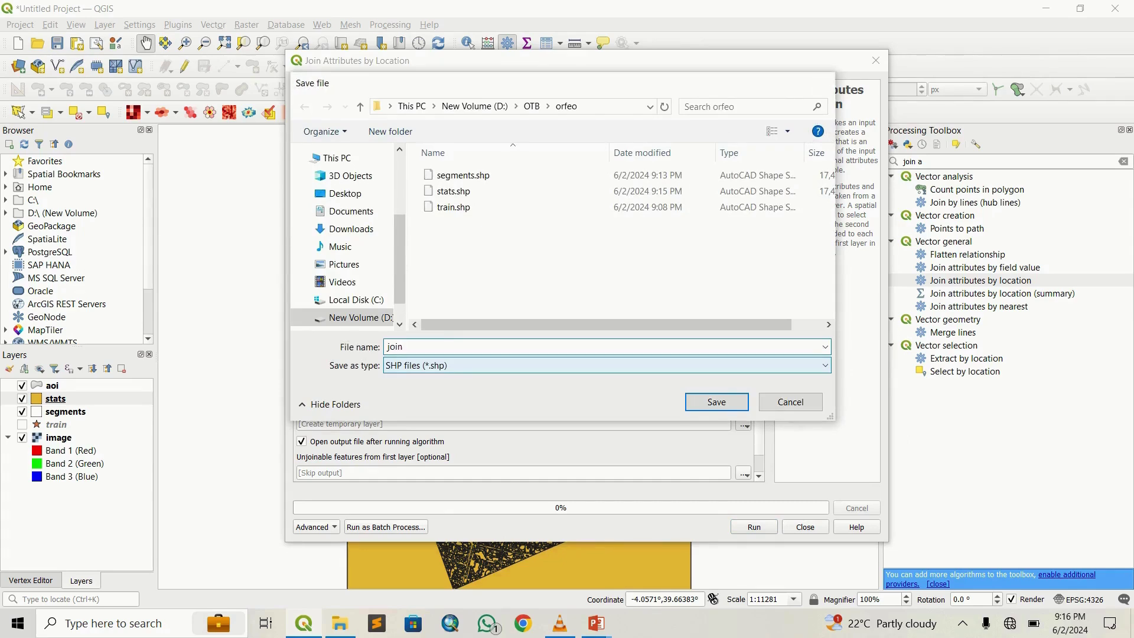
key("Return")
left_click(755, 528)
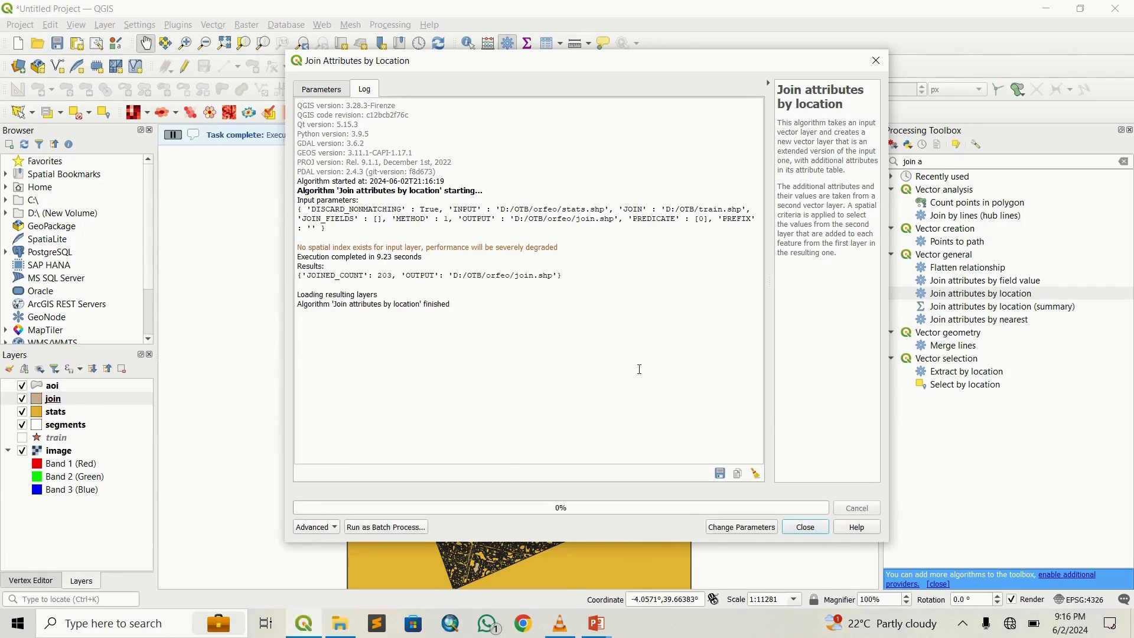
left_click(804, 527)
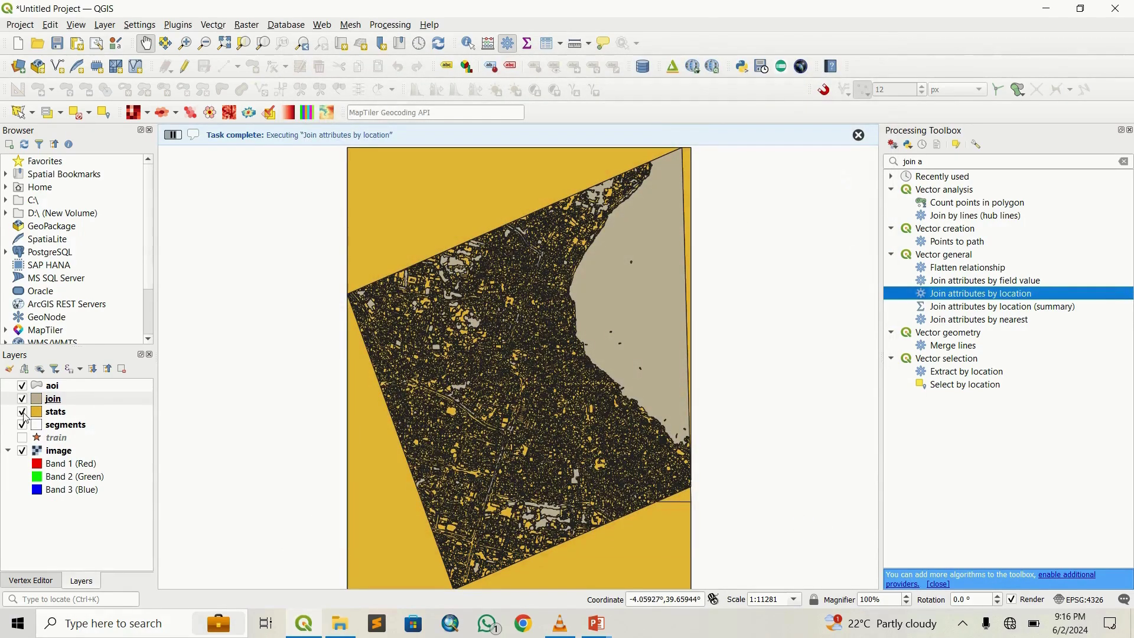
Open the join layer's attribute table and check that it contains the zonal statistics fields and class_id.
left_click(81, 398)
right_click(80, 398)
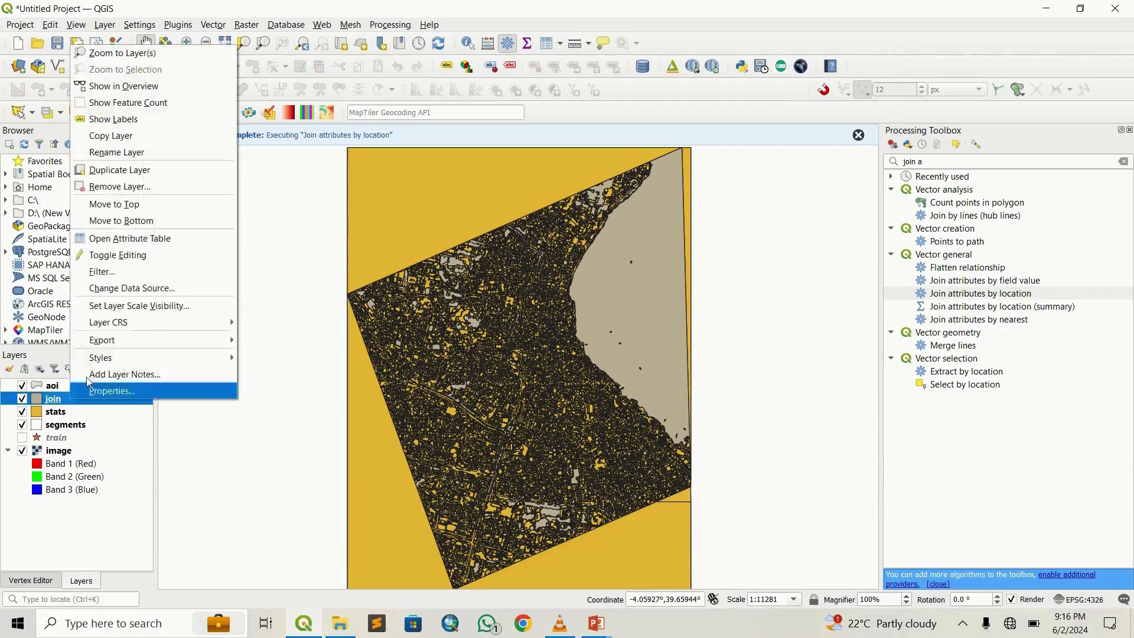
left_click(141, 238)
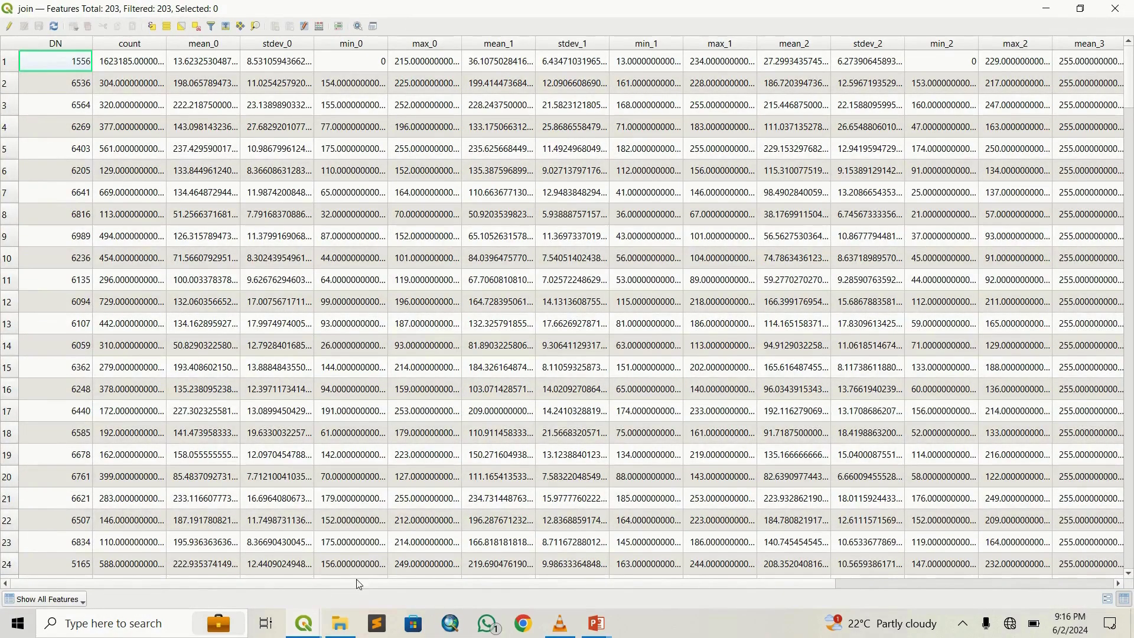
left_click_drag(359, 584, 660, 576)
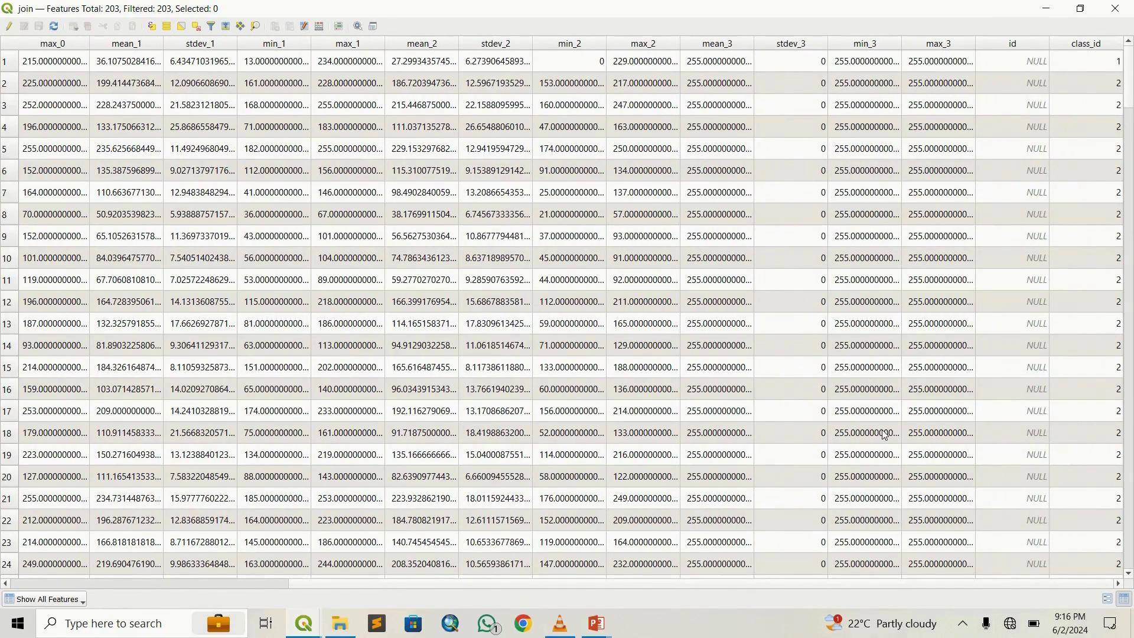
left_click(1094, 44)
left_click(1116, 9)
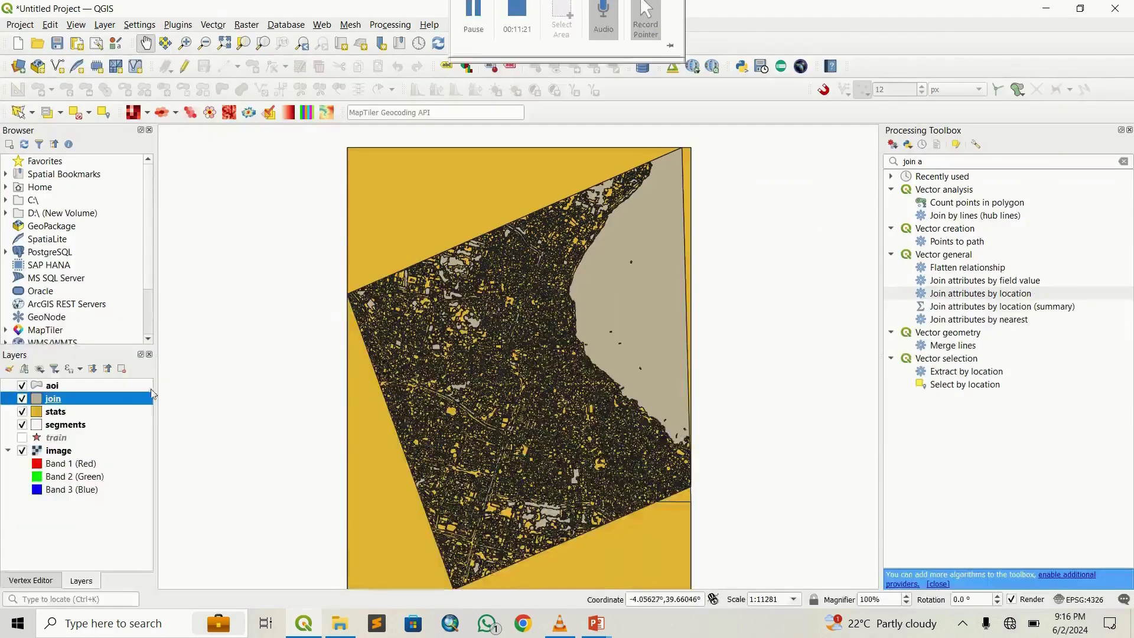
Open the train layer's attribute table, check its class_id field and close the table.
right_click(66, 437)
left_click(178, 273)
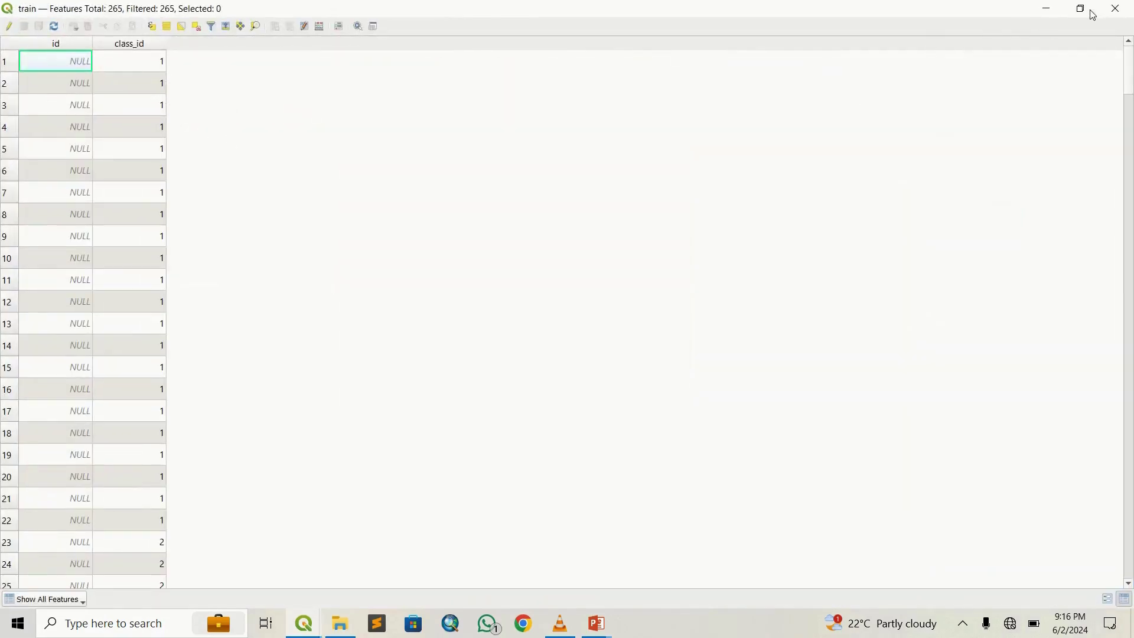
left_click(1116, 9)
left_click(506, 380)
Switch to the PowerPoint slide, review the remaining classification workflow steps and return to QGIS.
left_click(596, 623)
left_click(486, 540)
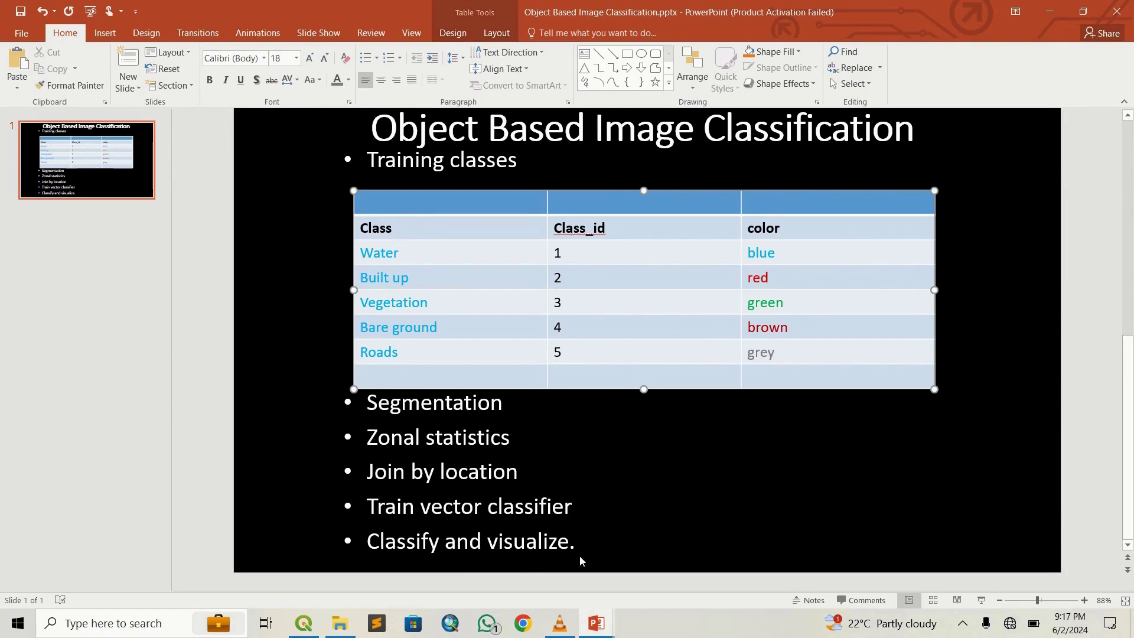
left_click(303, 623)
Find the OTB TrainVectorClassifier tool with the search "trainv", open it and set the join layer as input vector data.
left_click_drag(930, 159, 891, 170)
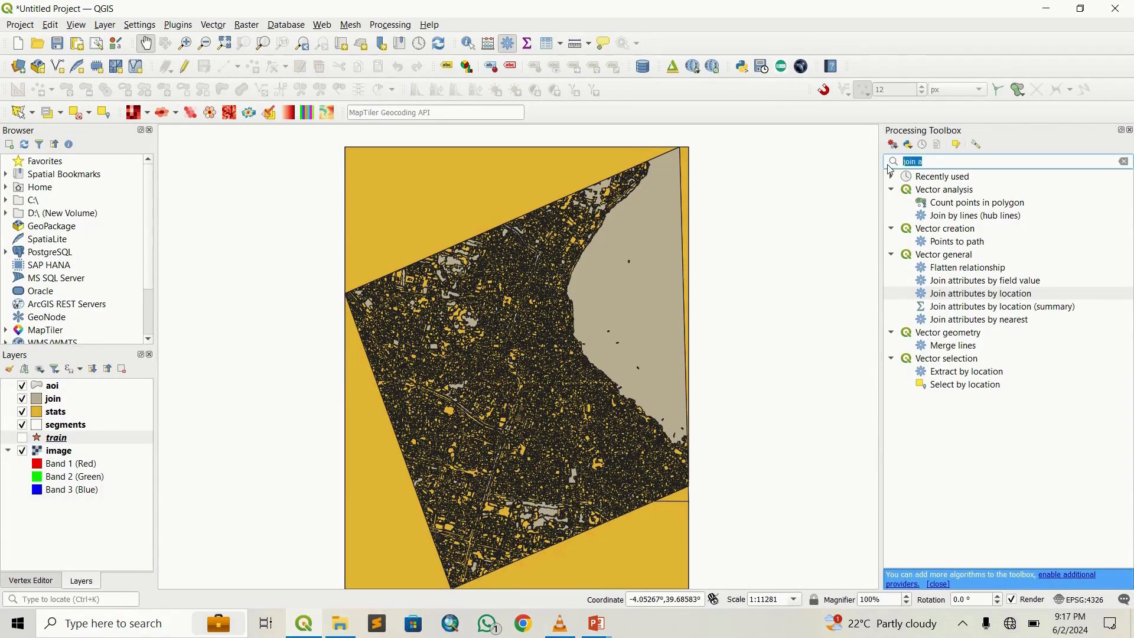
type("traind")
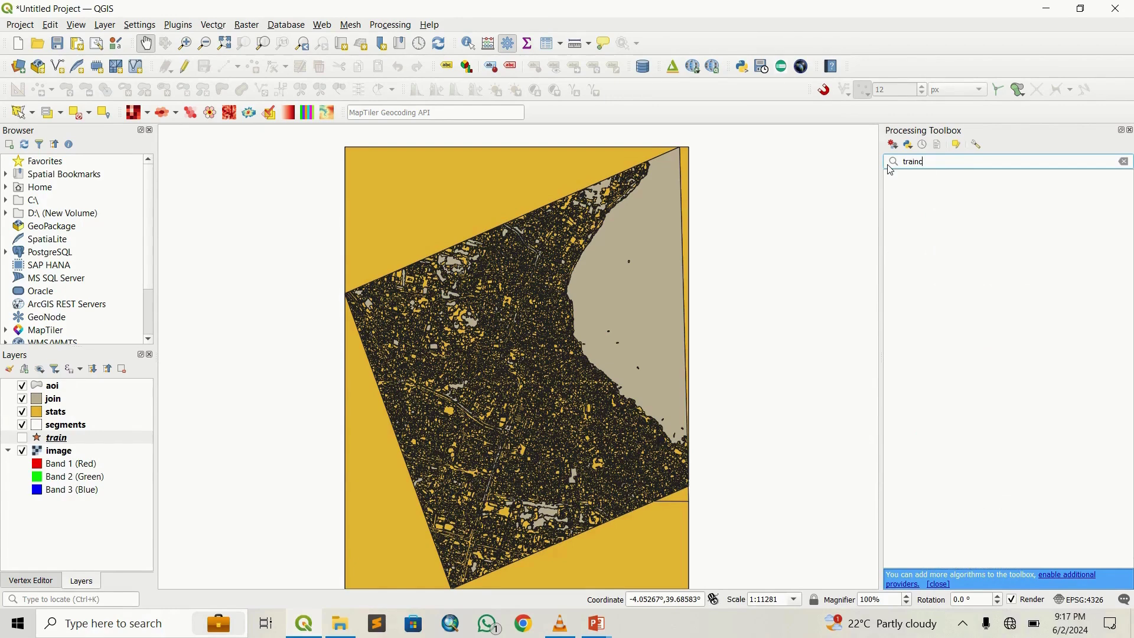
key("BackSpace")
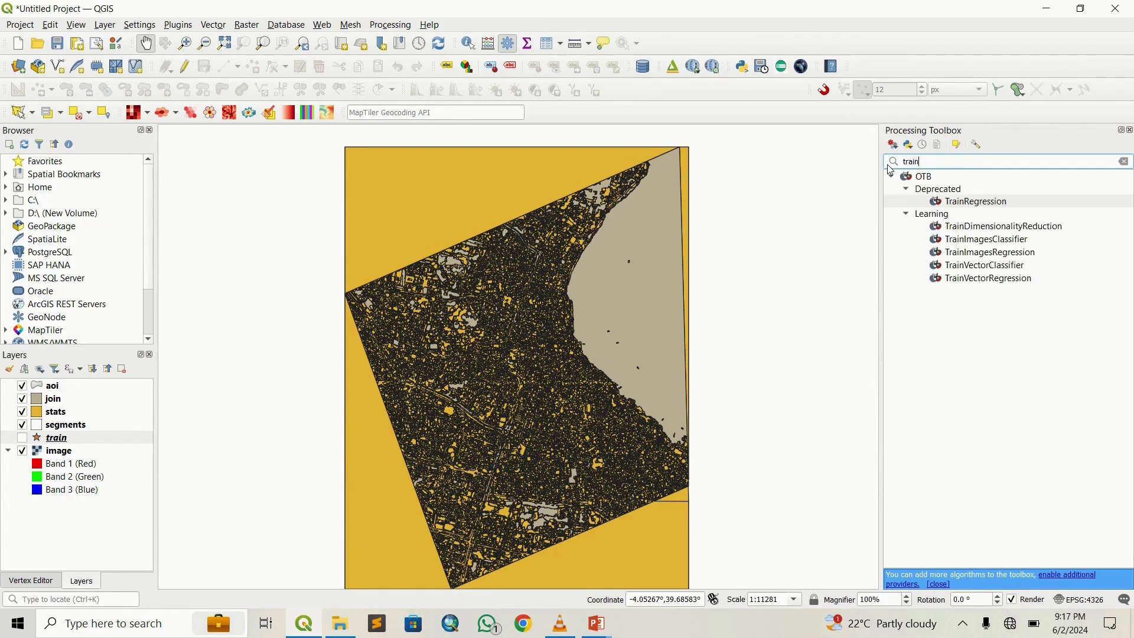
type("v")
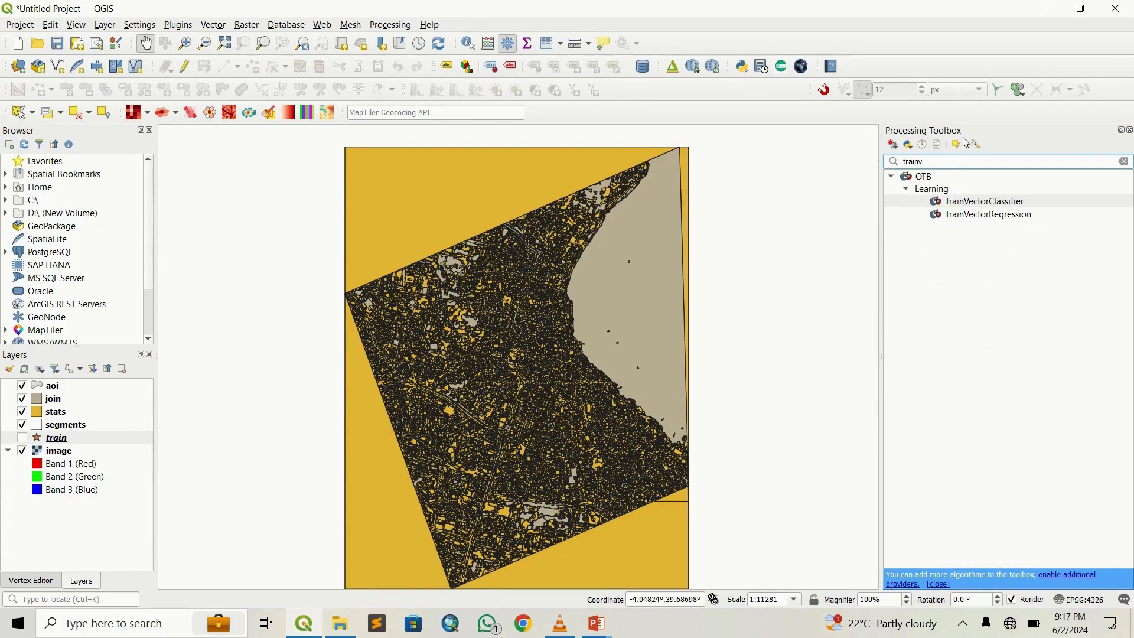
left_click(975, 204)
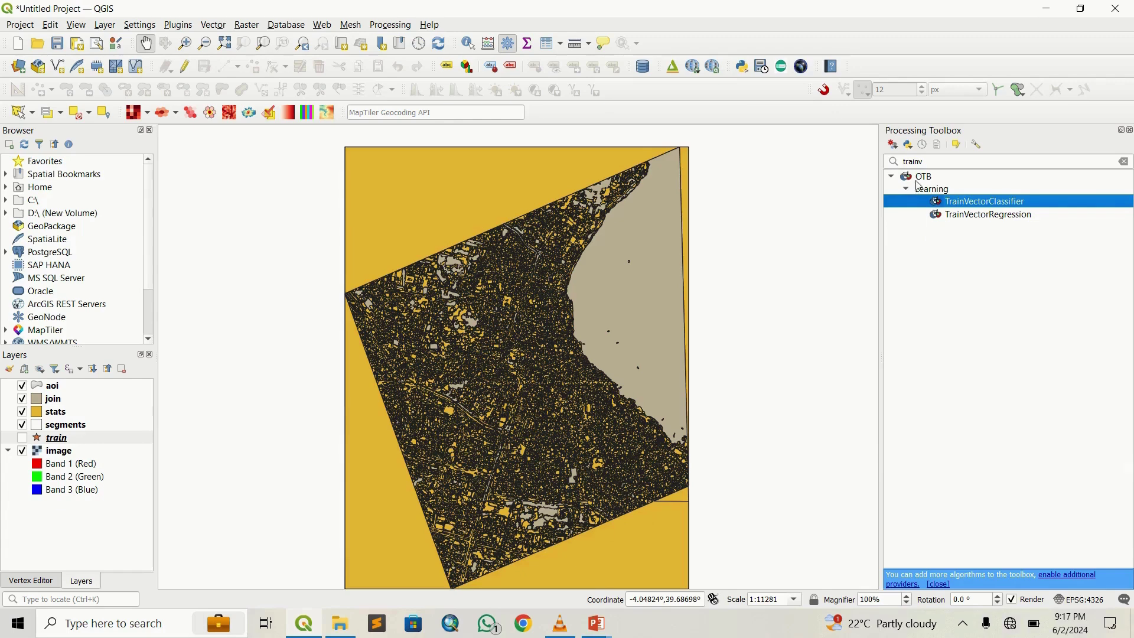
double_click(977, 203)
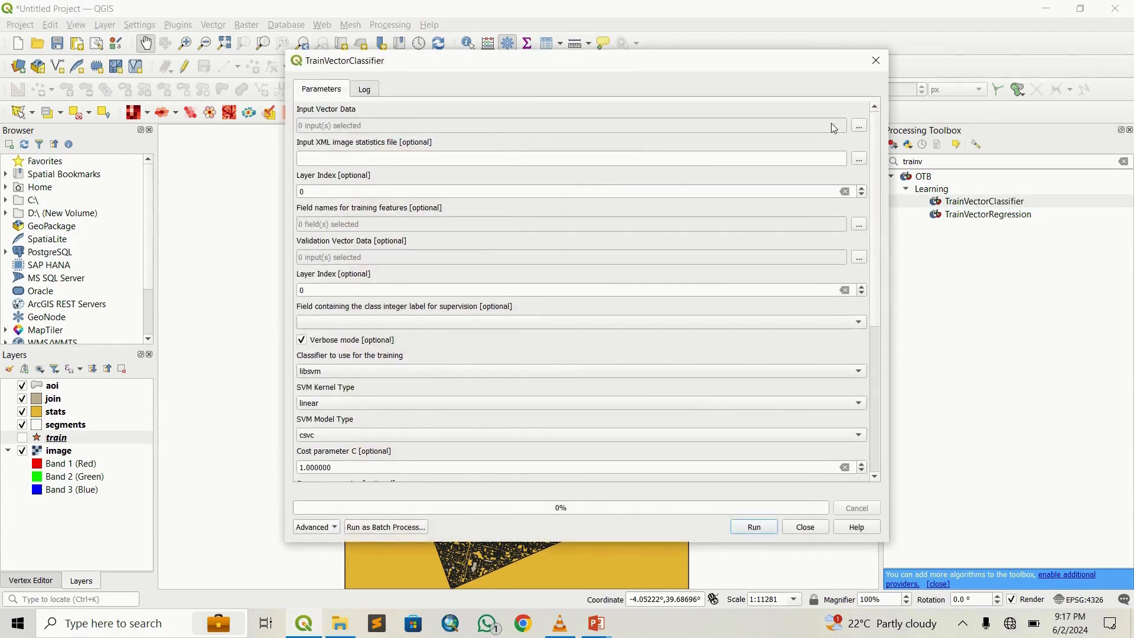
left_click(858, 128)
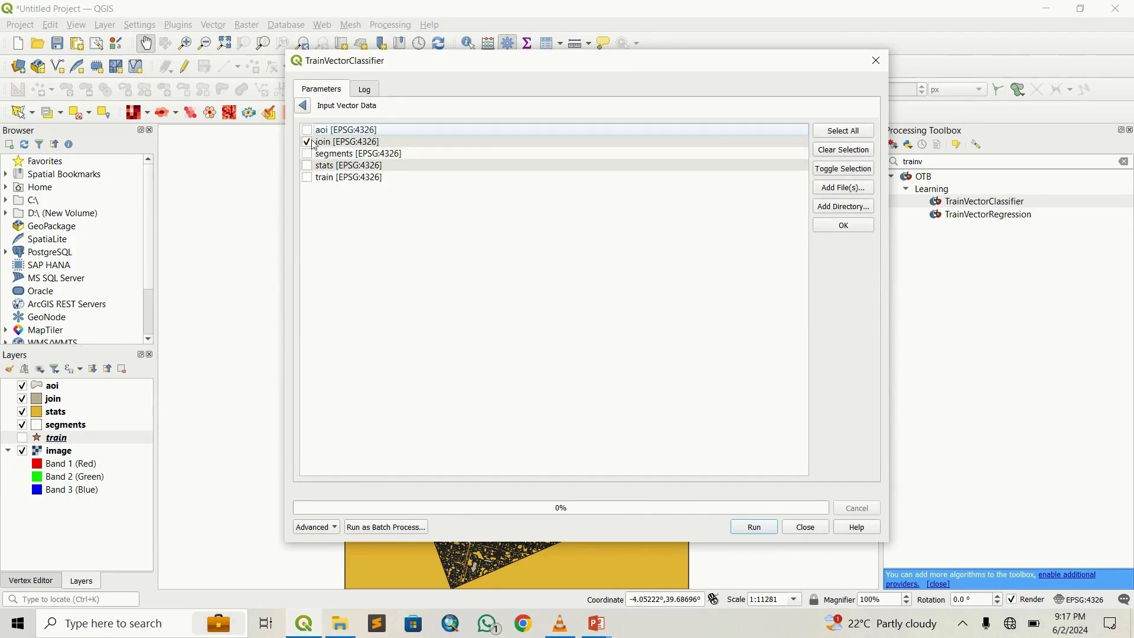
left_click(843, 225)
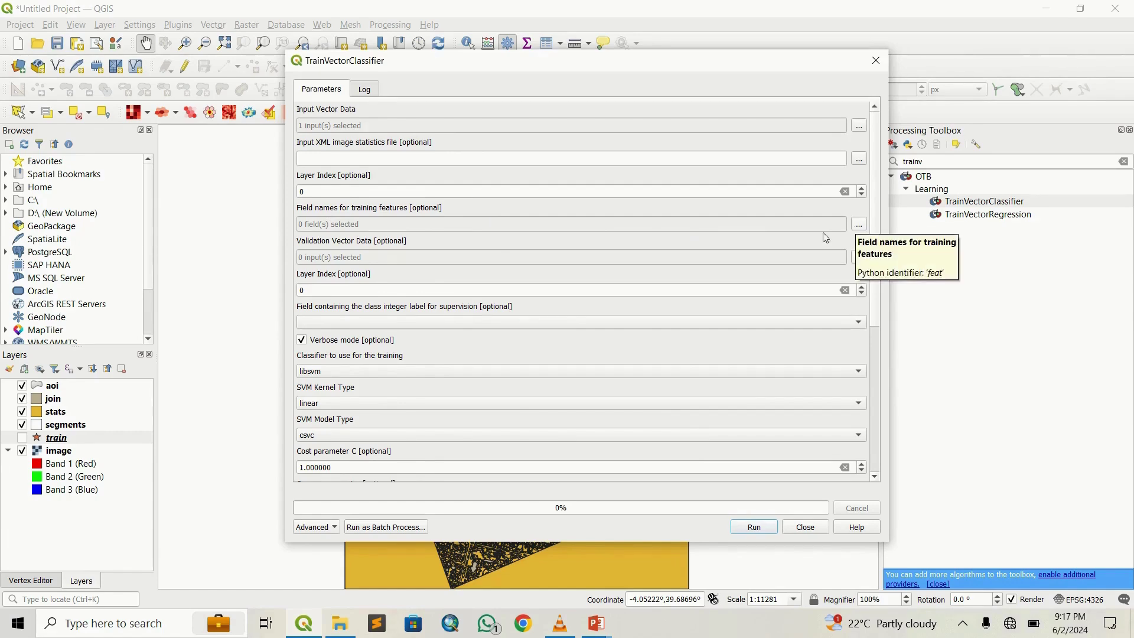
Examine the per-band mean and standard deviation fields and class_id in the join layer's attribute table.
right_click(62, 399)
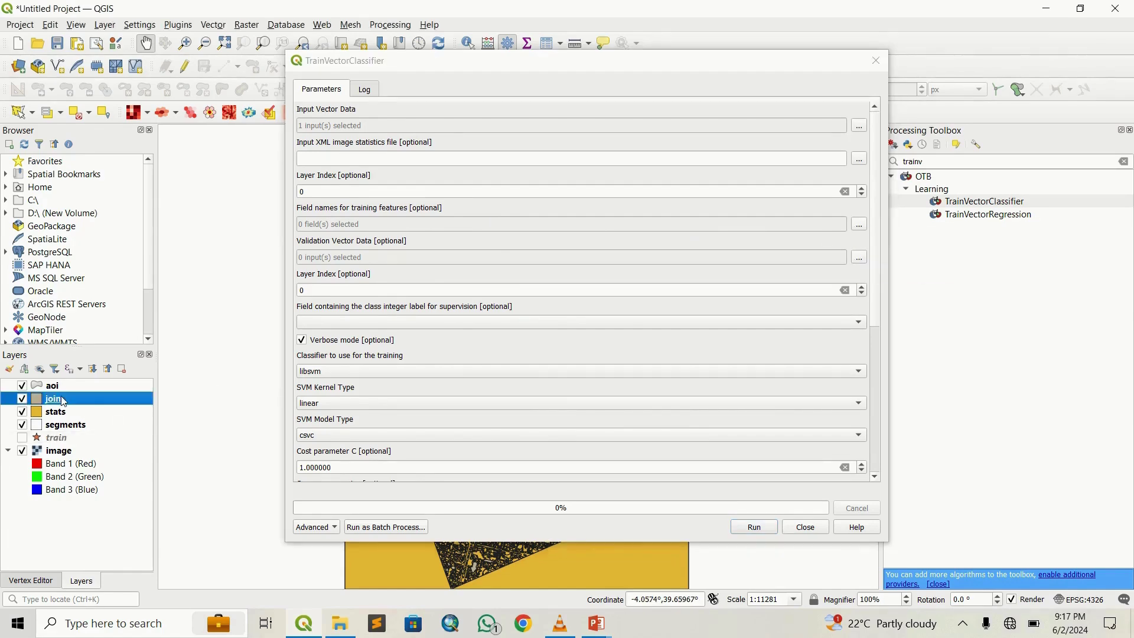
left_click(103, 239)
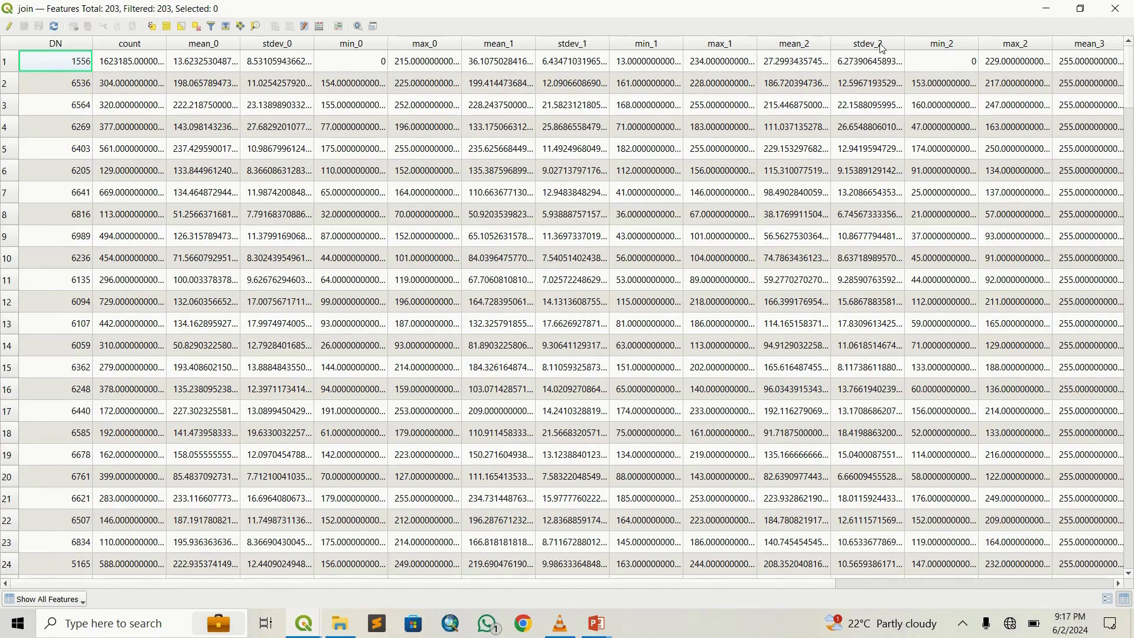
left_click_drag(805, 583, 1084, 580)
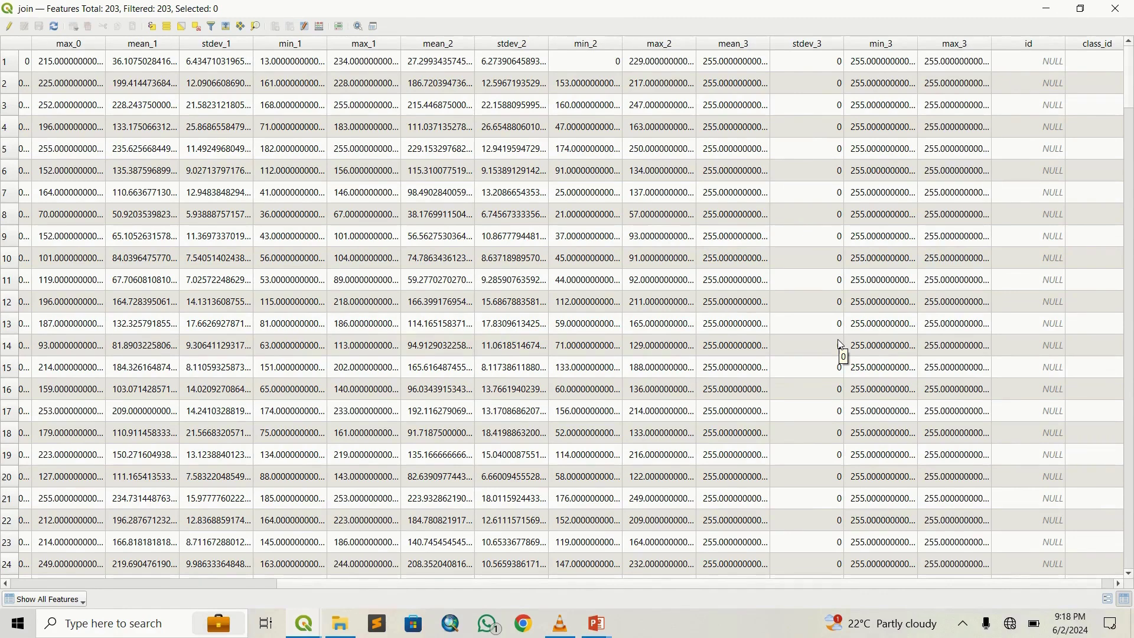
left_click(1117, 12)
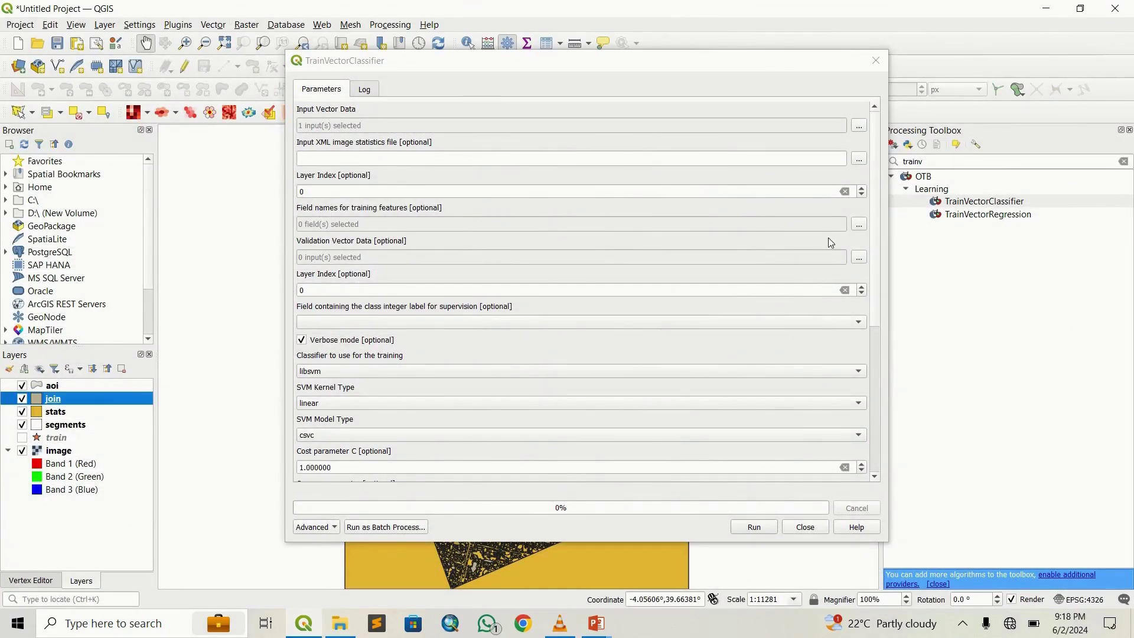
Choose the mean and stdev fields of bands 0 to 3 (mean_0, stdev_0 through mean_3, stdev_3) as training features.
left_click(859, 225)
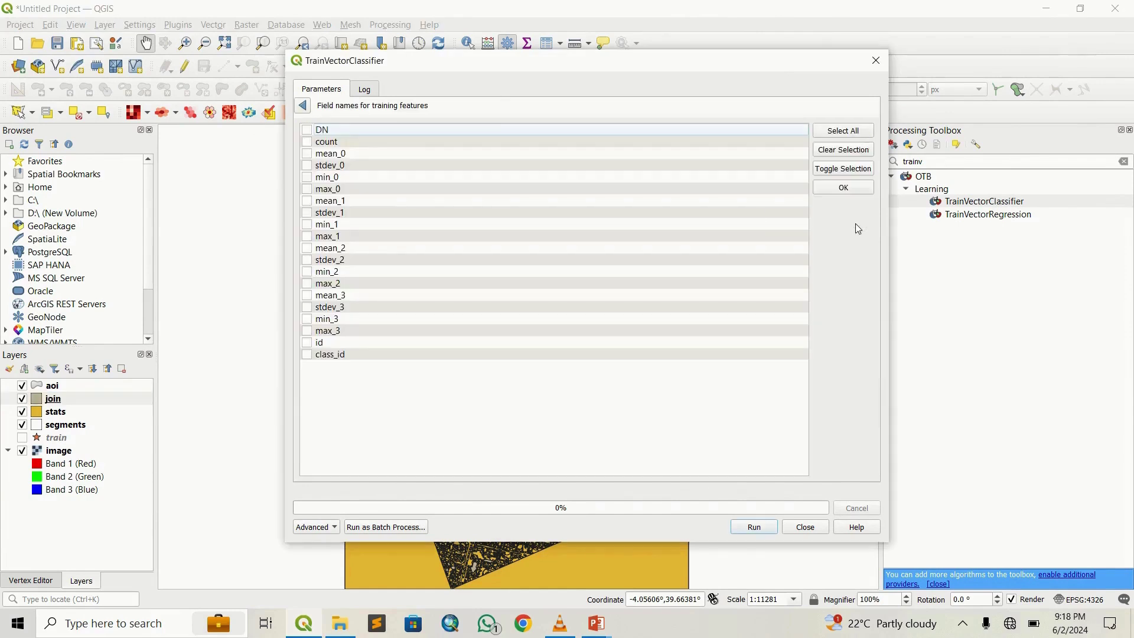
left_click(307, 166)
left_click(307, 214)
left_click(308, 252)
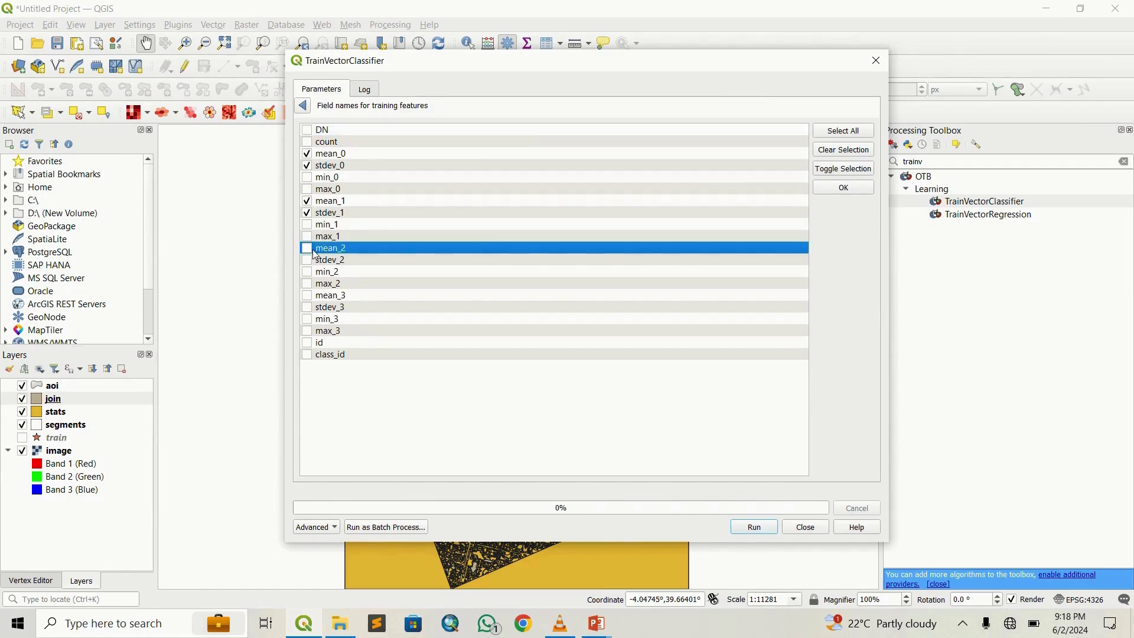
left_click(307, 248)
left_click(307, 261)
left_click(840, 189)
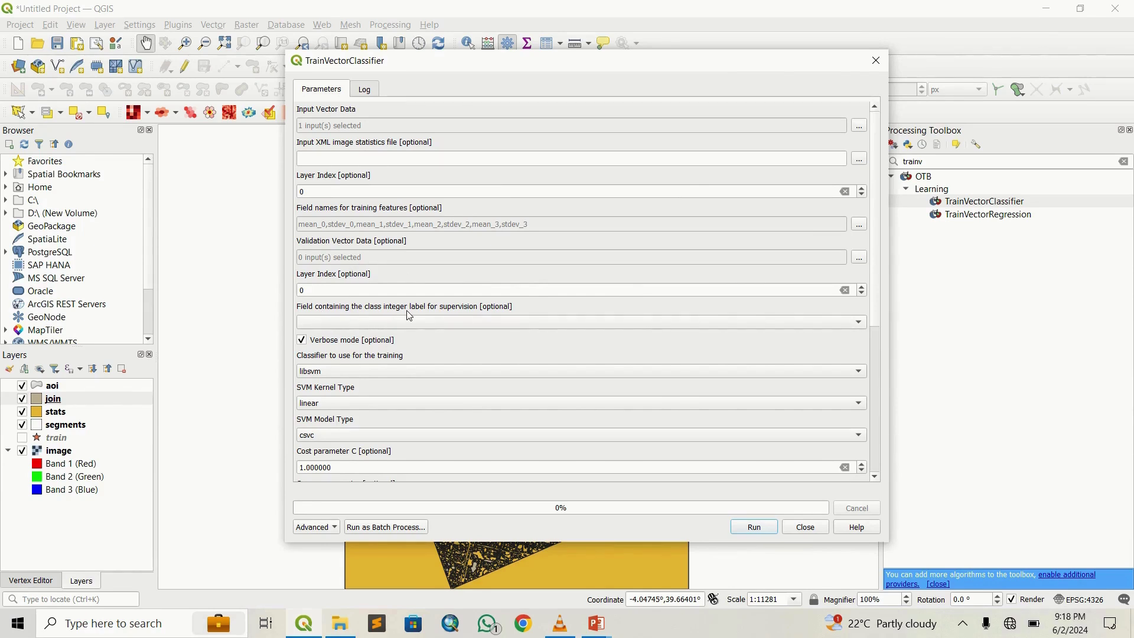
Set class_id as the field containing the class integer label and use libsvm as the training classifier.
left_click(493, 323)
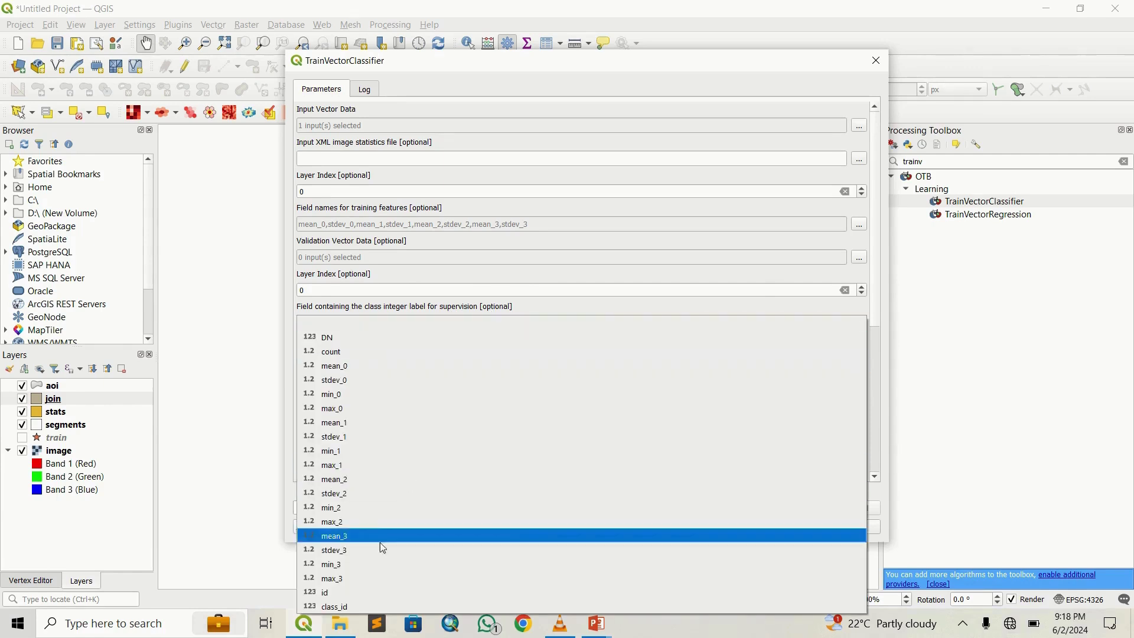
left_click(355, 609)
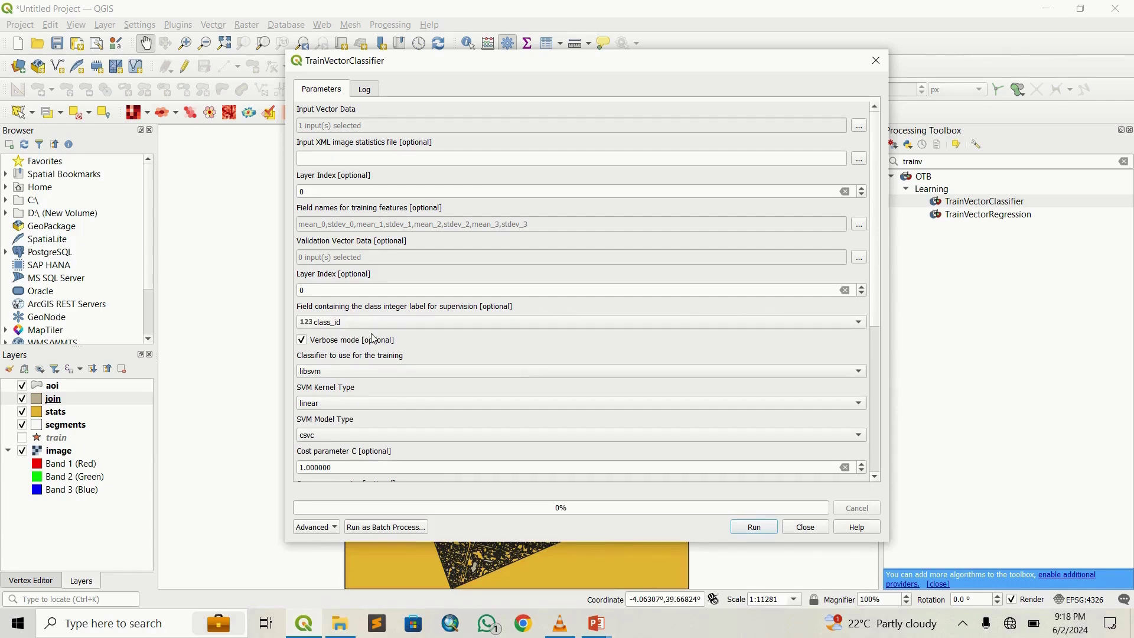
left_click_drag(876, 288, 867, 414)
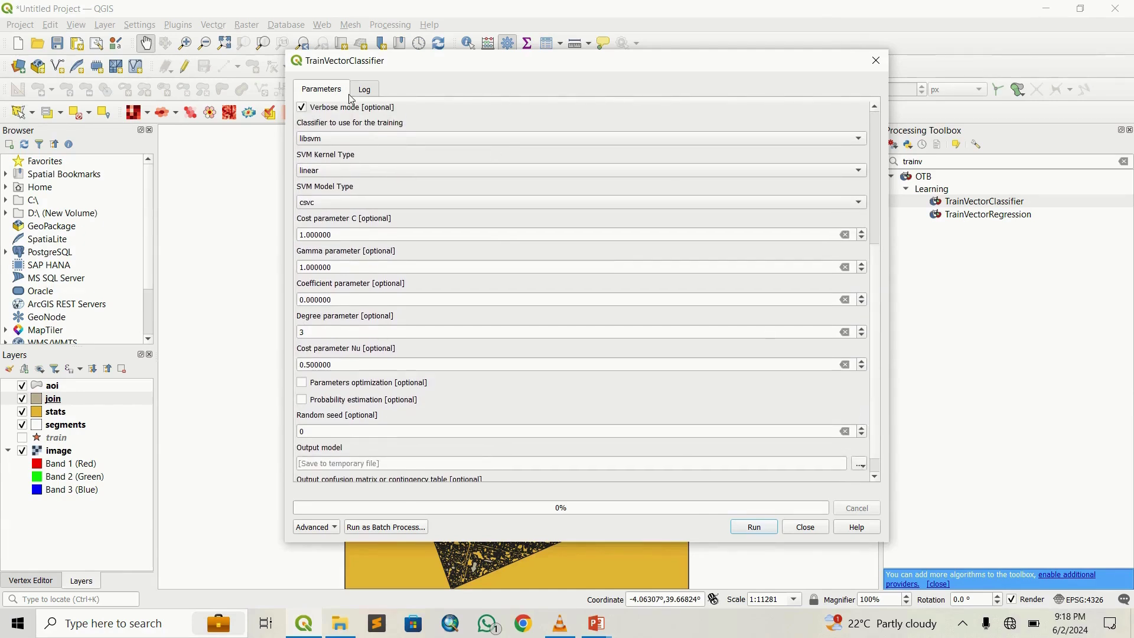
left_click(318, 142)
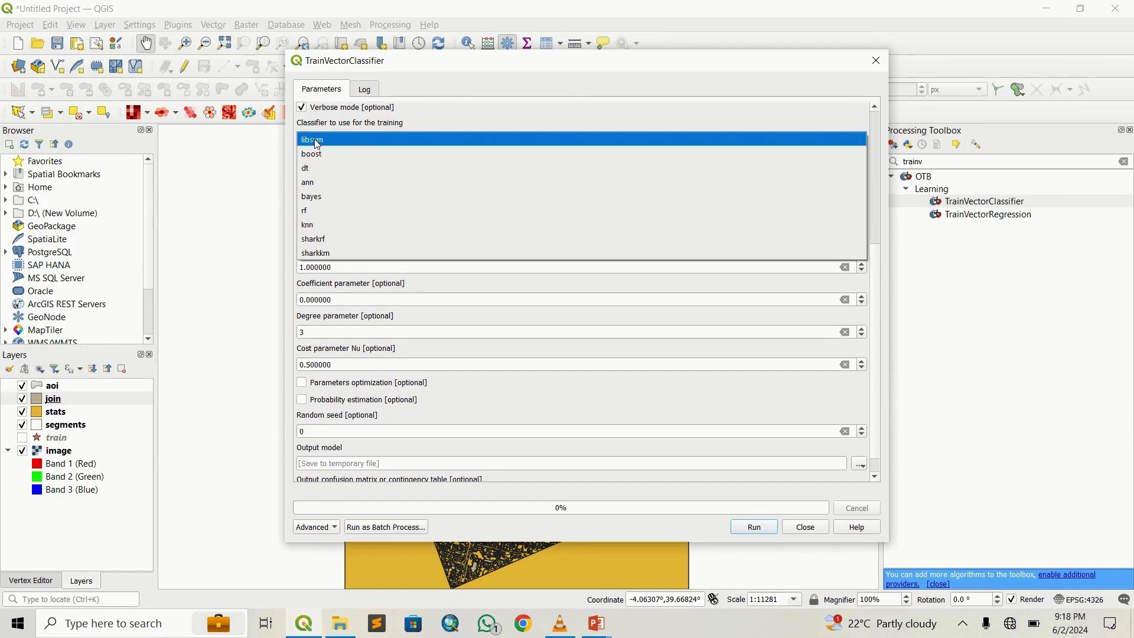
left_click(317, 141)
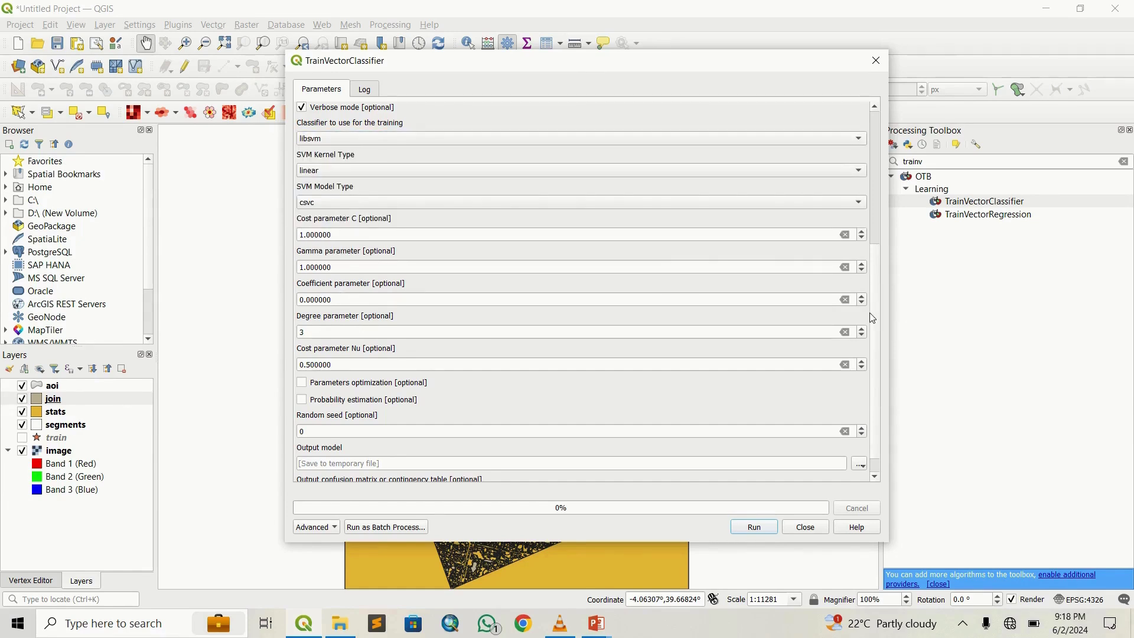
Set the output model to model.model in the orfeo folder and run the classifier training.
scroll(872, 318, "down", 1)
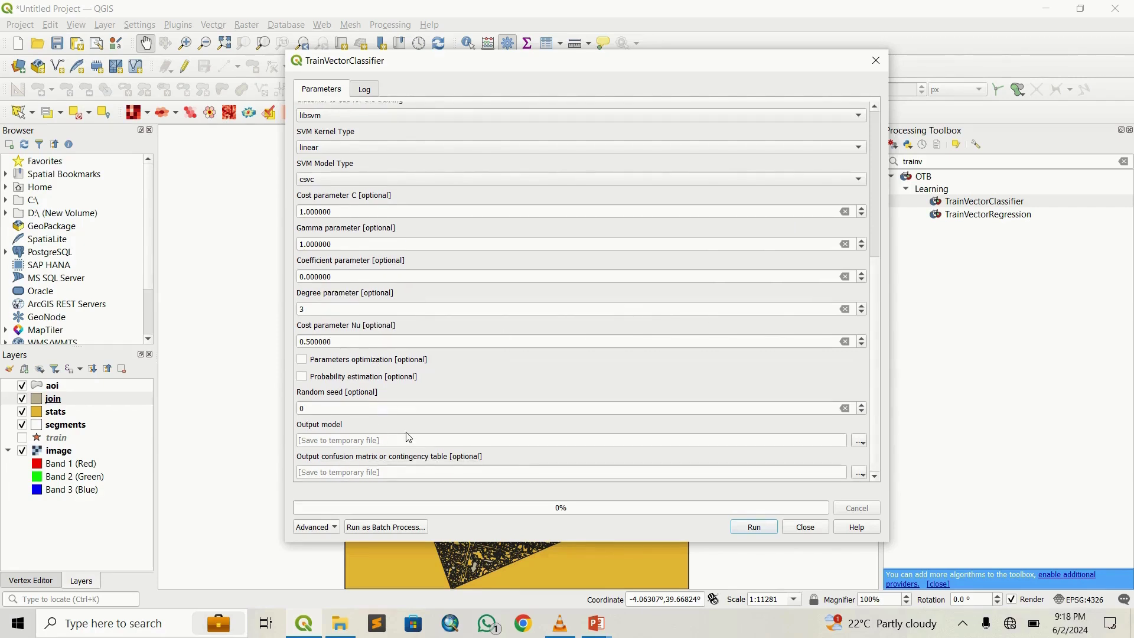
left_click(859, 440)
left_click(868, 470)
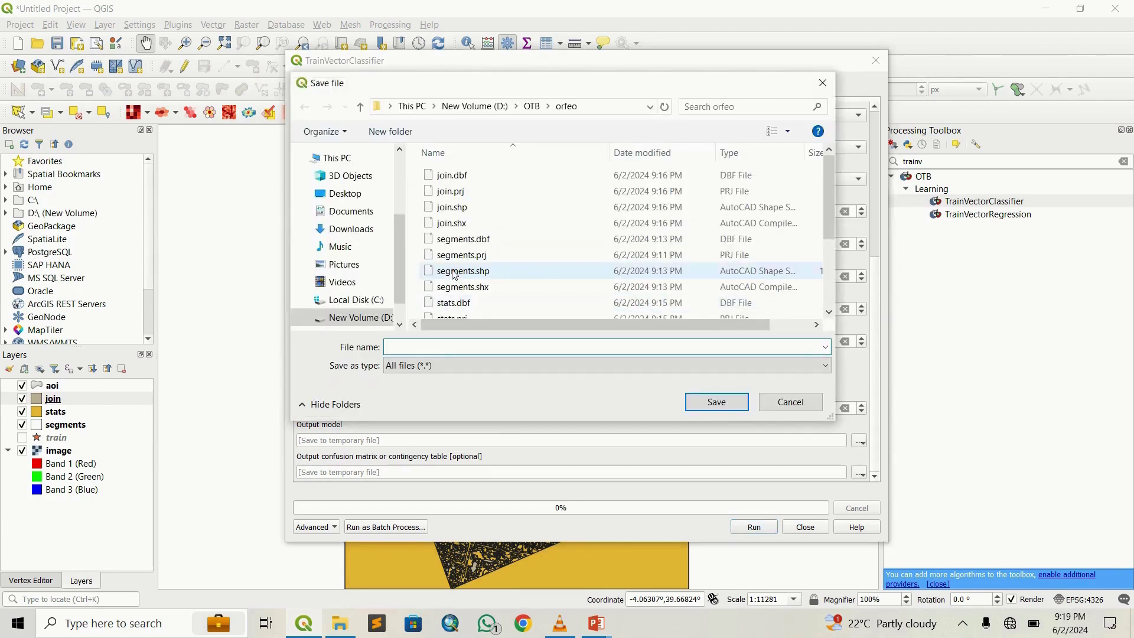
type("model.model")
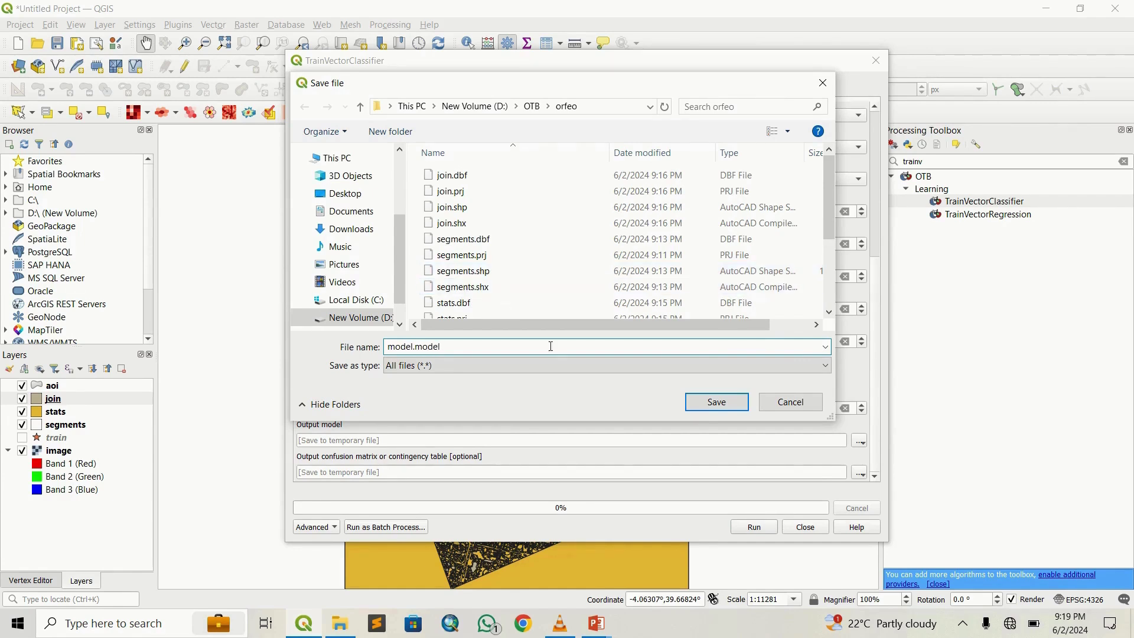
left_click(714, 406)
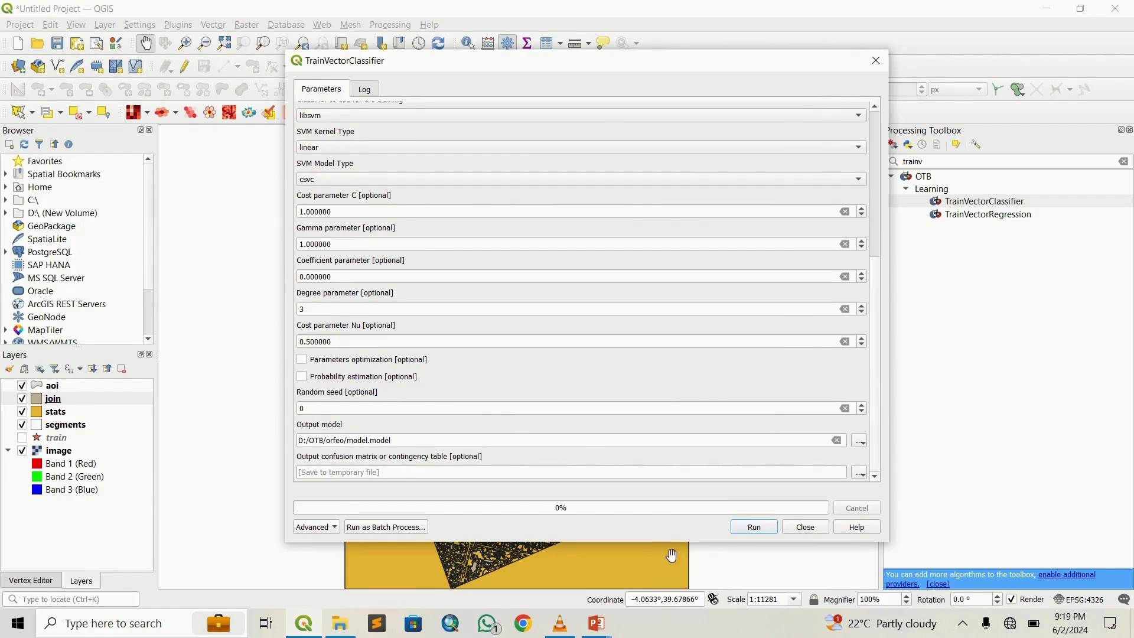
left_click(757, 527)
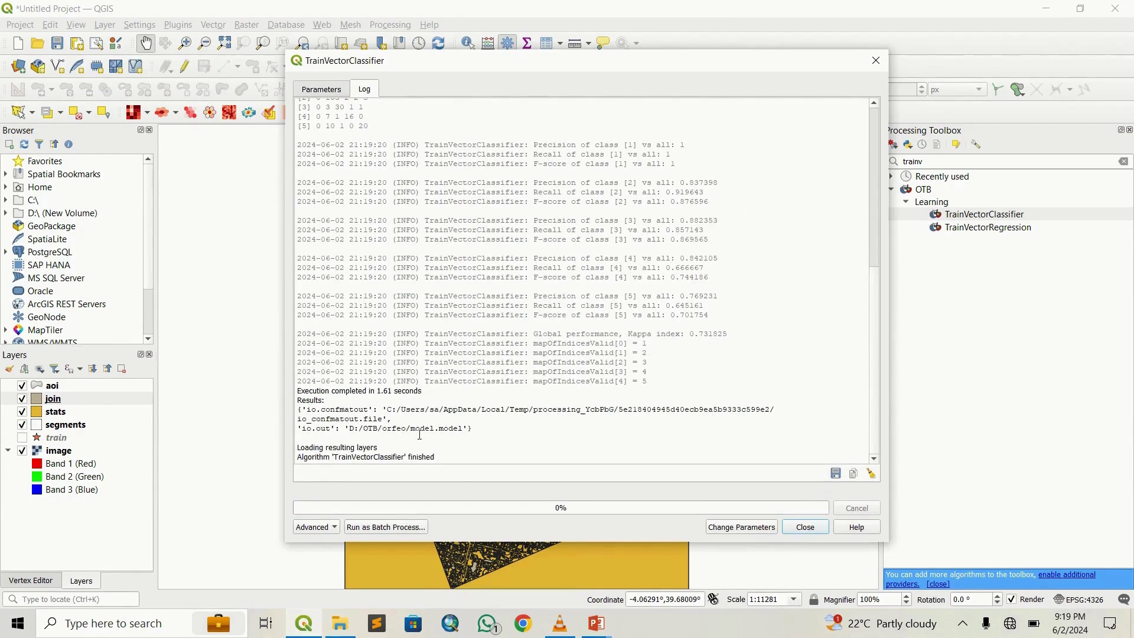
Close the training dialog, search the processing algorithms for vectorcl and open the OTB VectorClassifier tool.
left_click(804, 527)
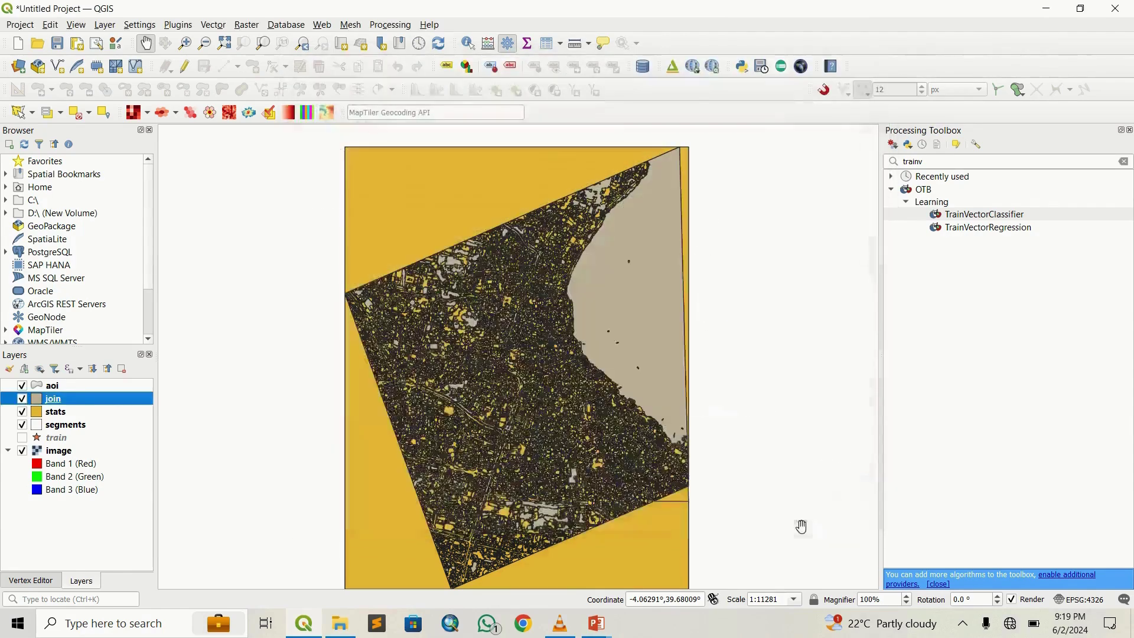
double_click(925, 161)
type("v")
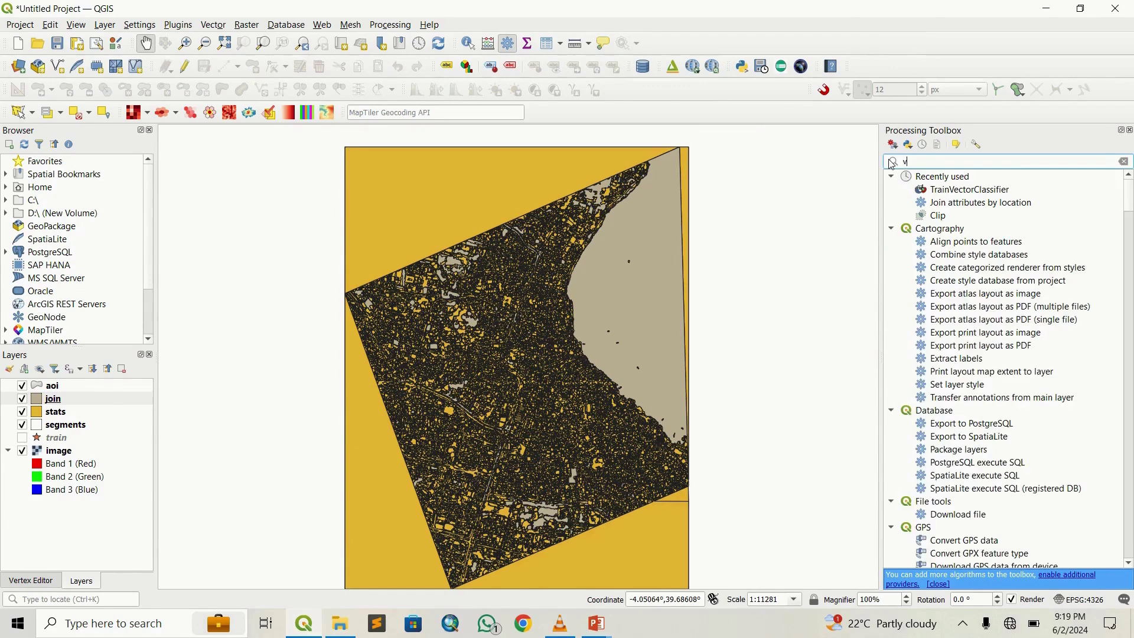
type("ec")
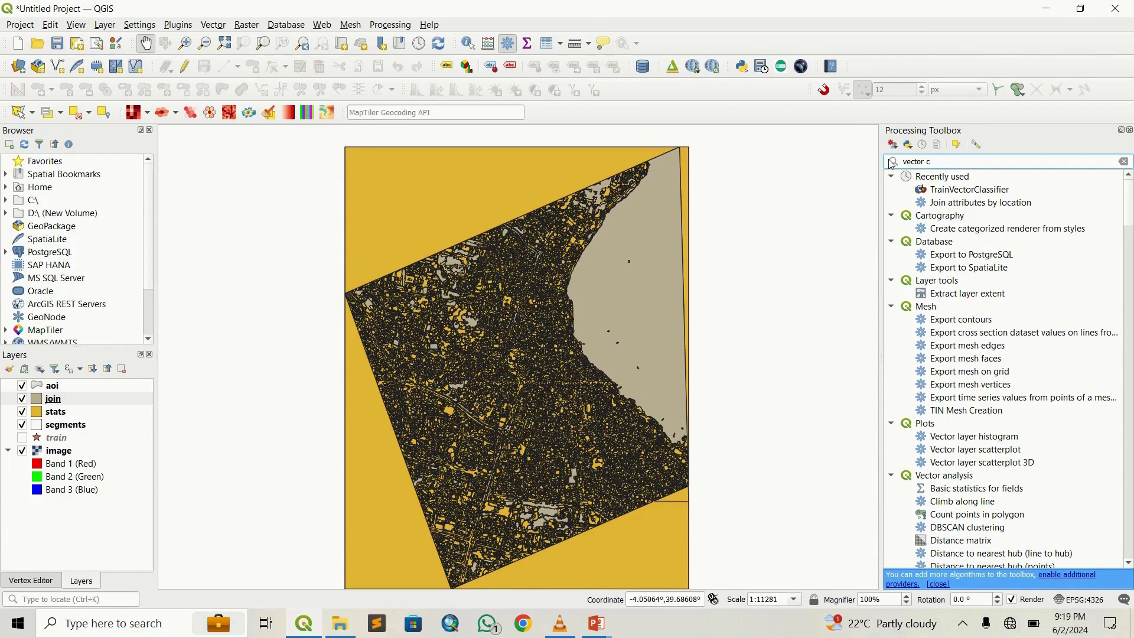
type("torcl")
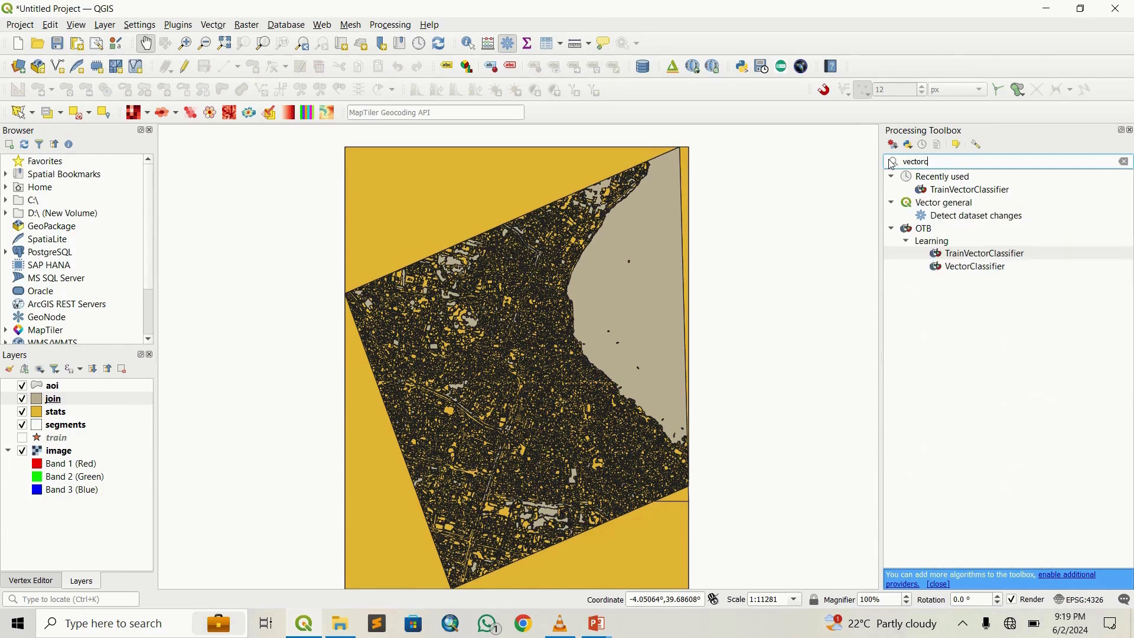
left_click(998, 244)
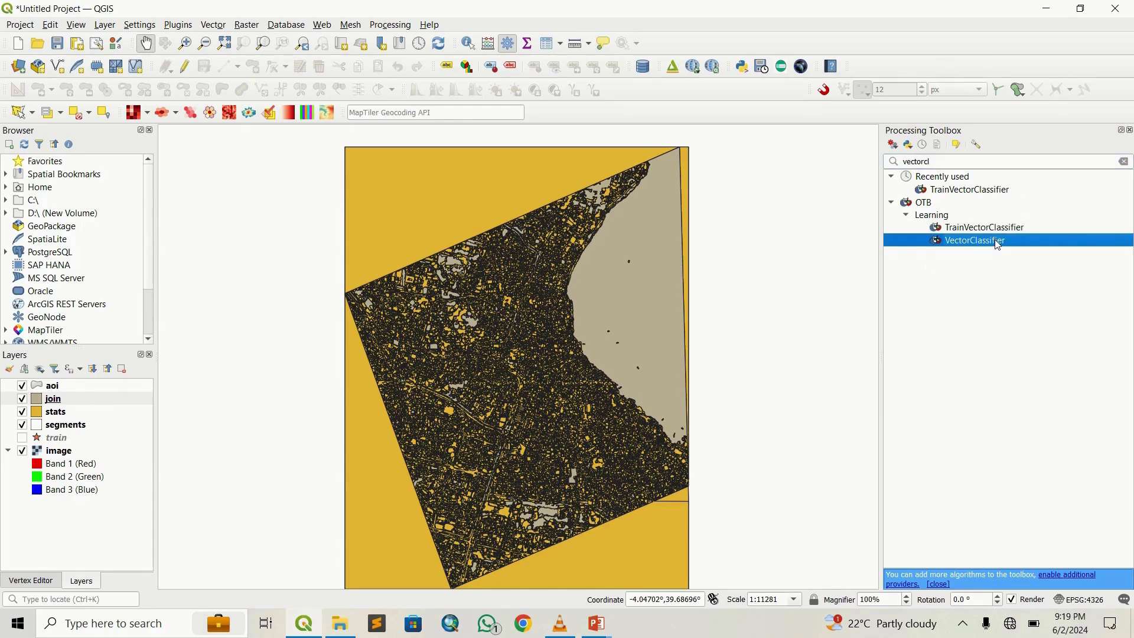
double_click(998, 241)
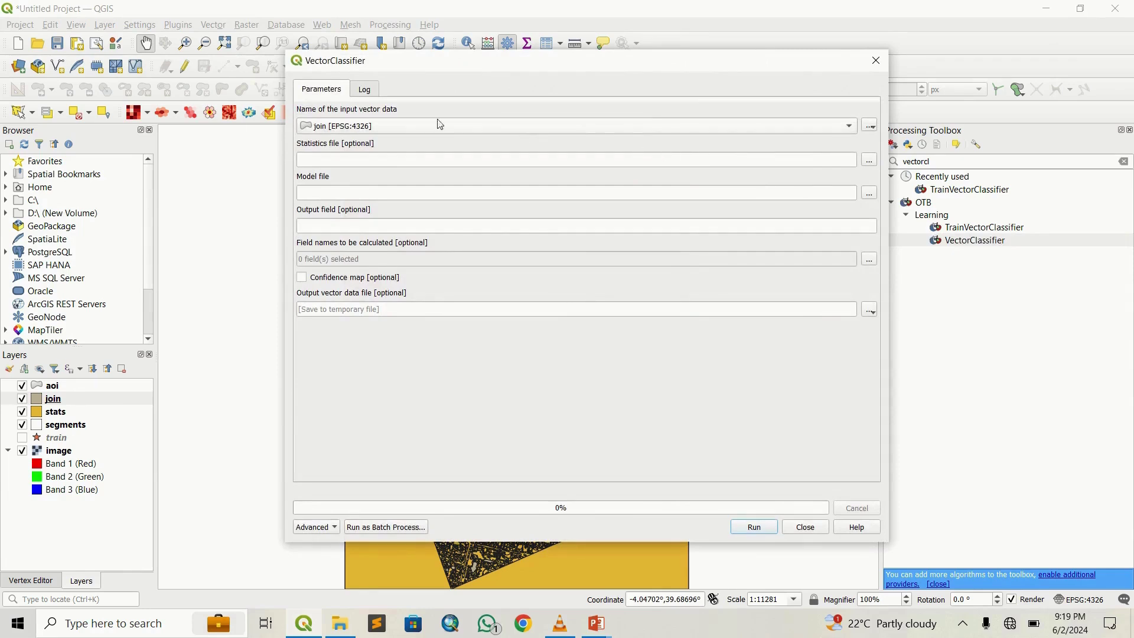
Use the stats layer as the classifier's input vector data and model.model from the orfeo folder as its model file.
left_click(709, 127)
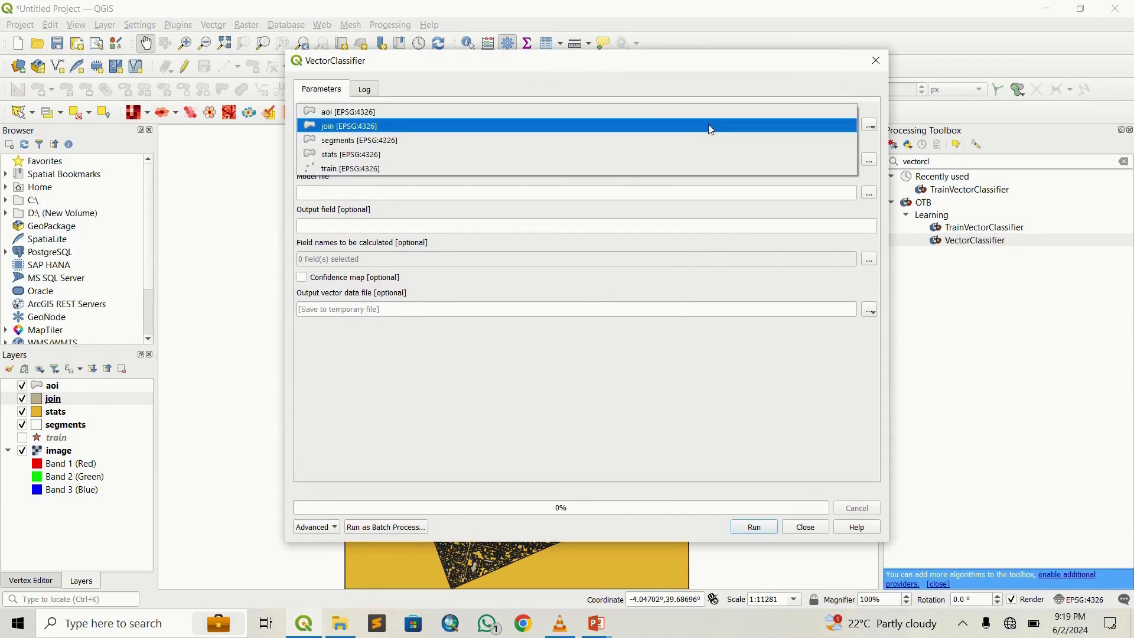
left_click(488, 153)
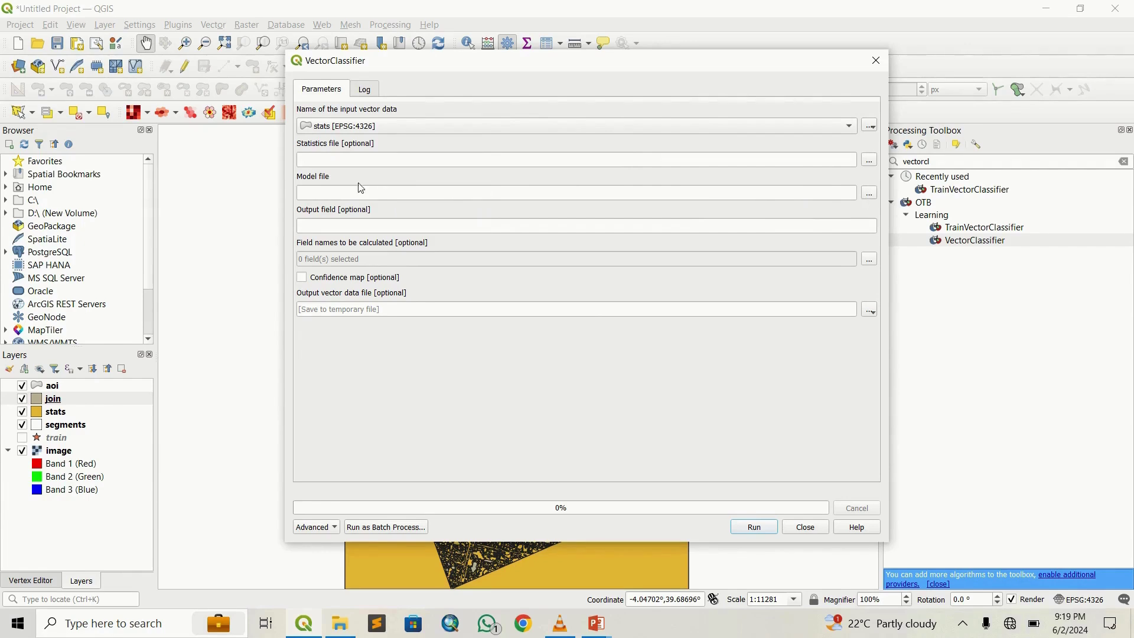
left_click(872, 194)
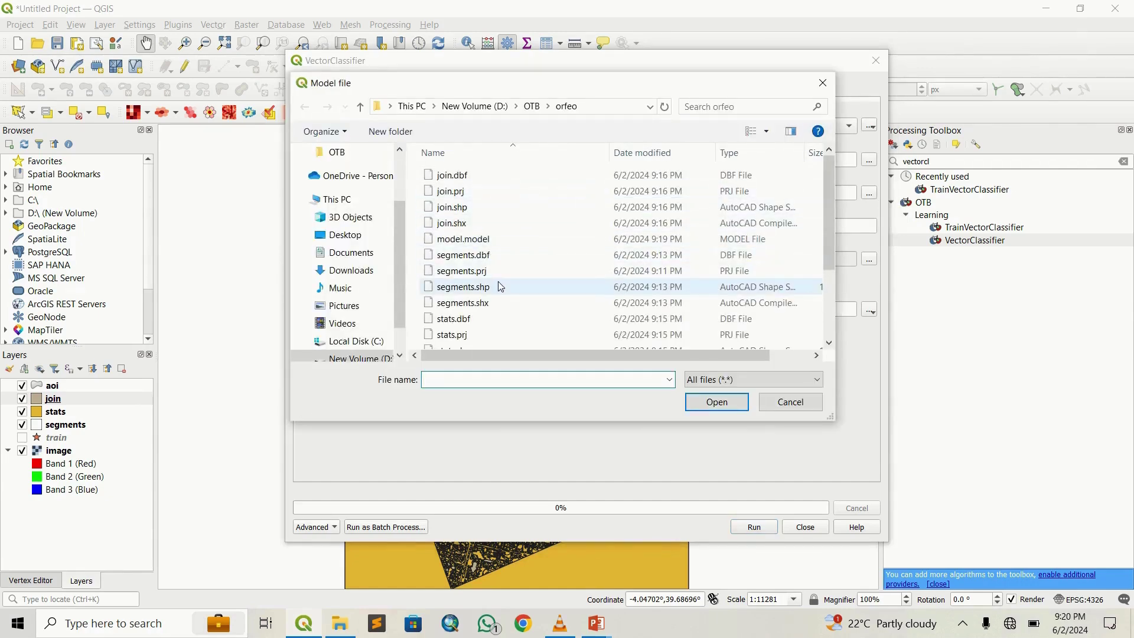
left_click(485, 239)
left_click(716, 401)
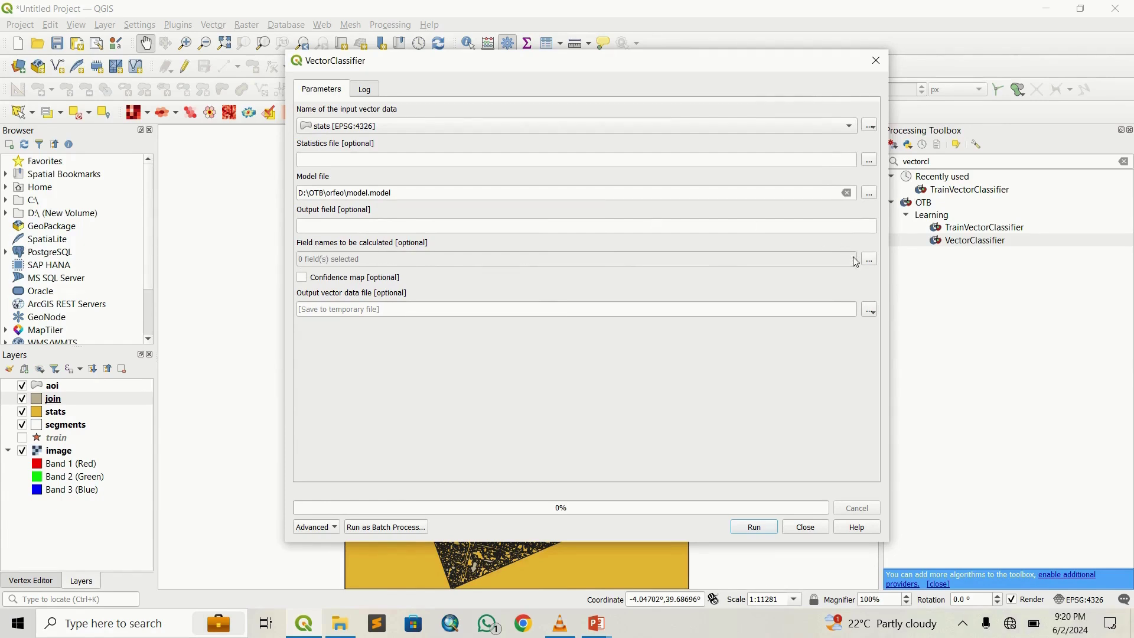
Choose mean_0, stdev_0, mean_1, stdev_1, mean_2, stdev_2, mean_3 and stdev_3 as the field names to be calculated.
left_click(871, 260)
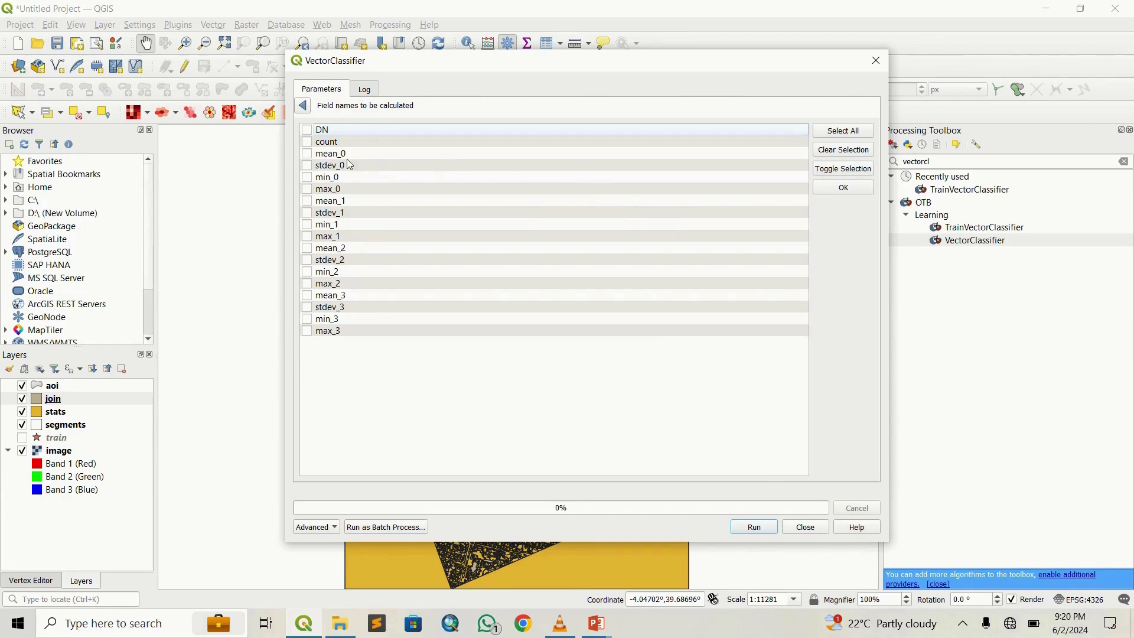
left_click(309, 155)
left_click(307, 213)
left_click(307, 249)
left_click(306, 261)
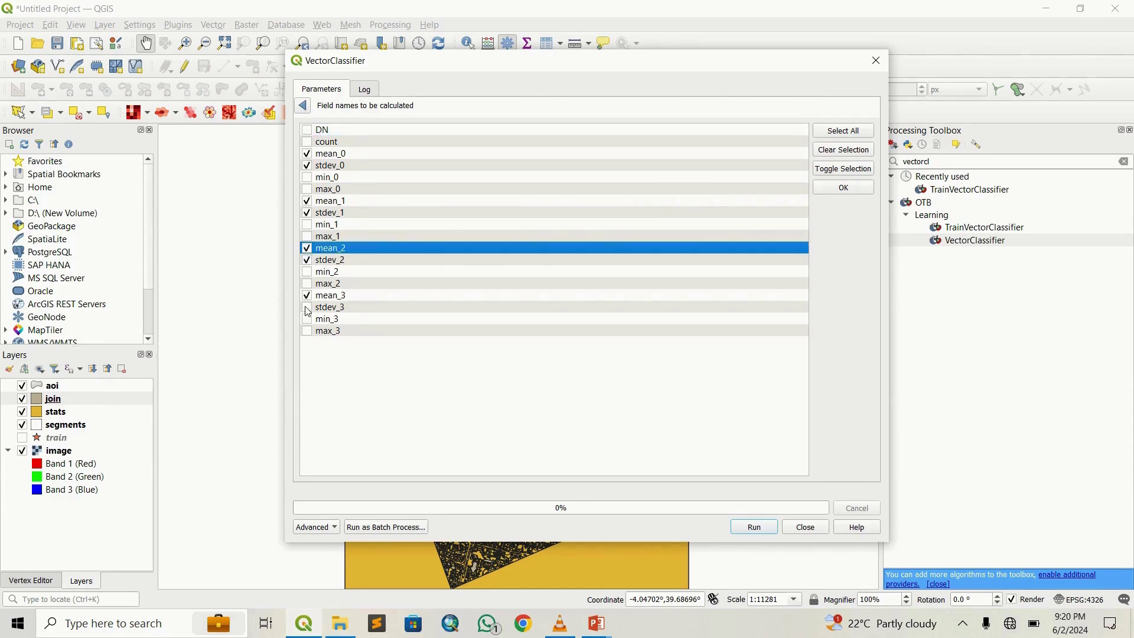
left_click(843, 187)
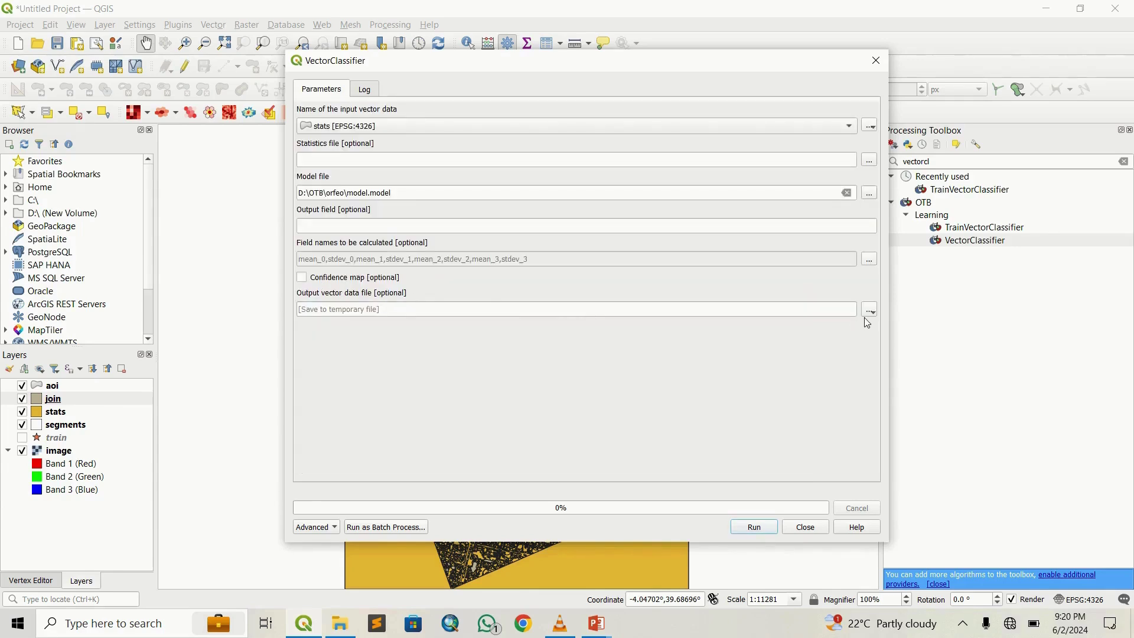
Set the output vector file to classes.shp in the orfeo folder, run the vector classification and close the dialog.
left_click(870, 309)
left_click(883, 357)
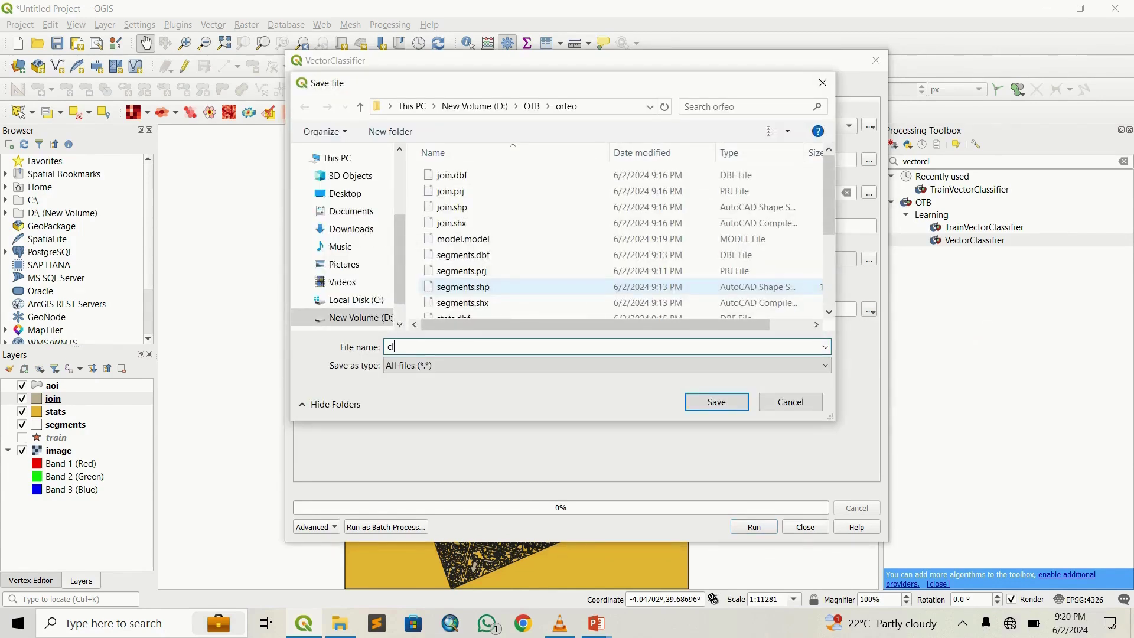
key("Return")
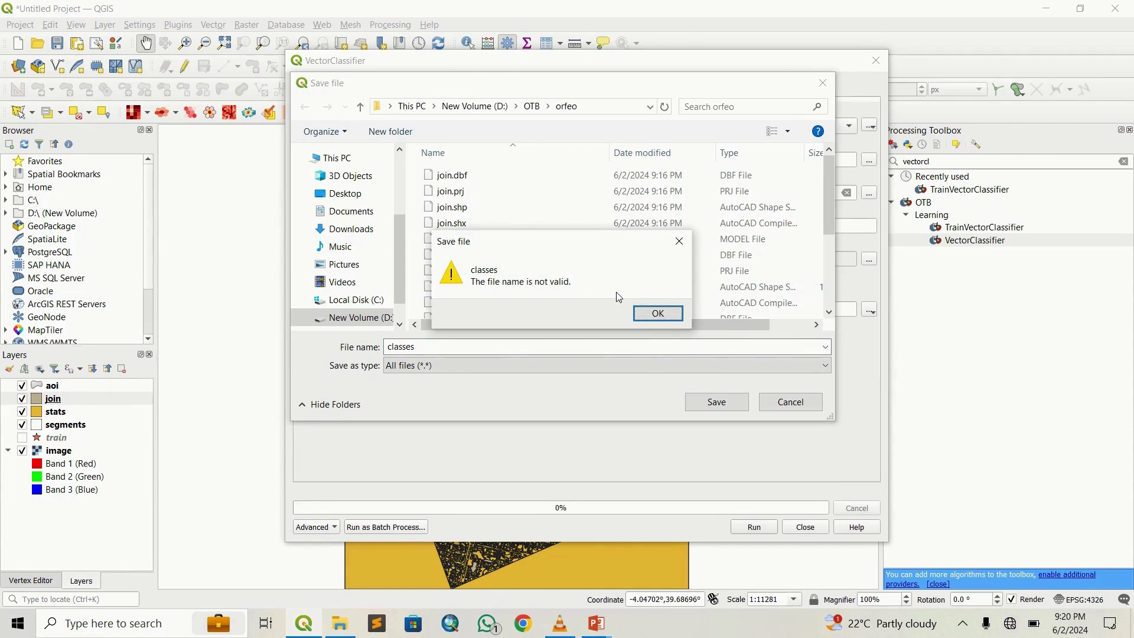
key("Return")
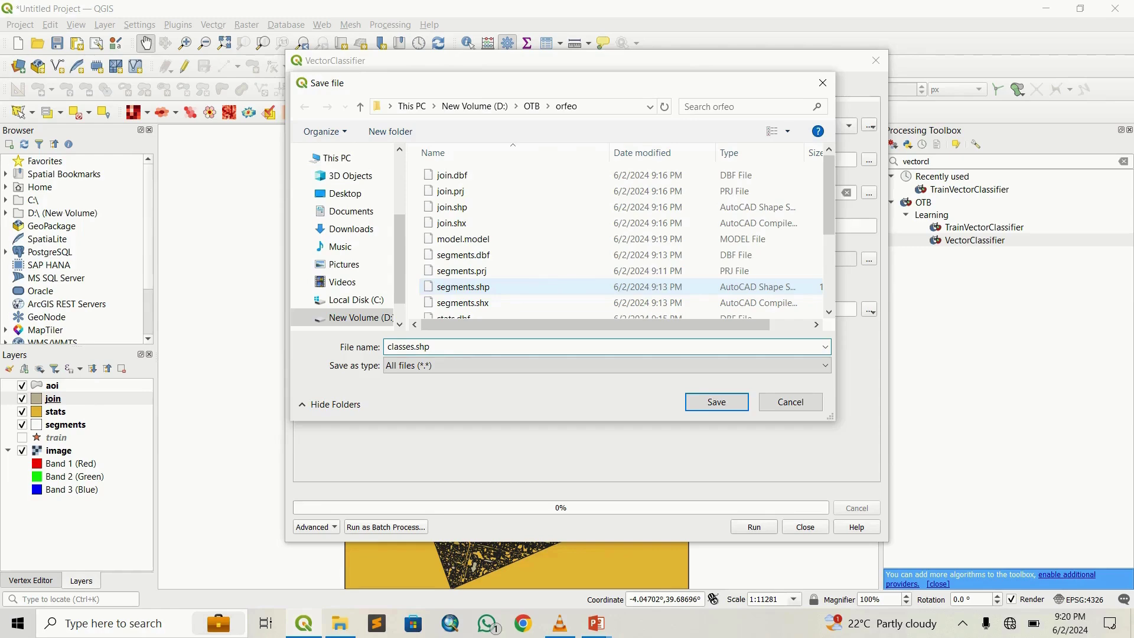
key("Return")
left_click(755, 527)
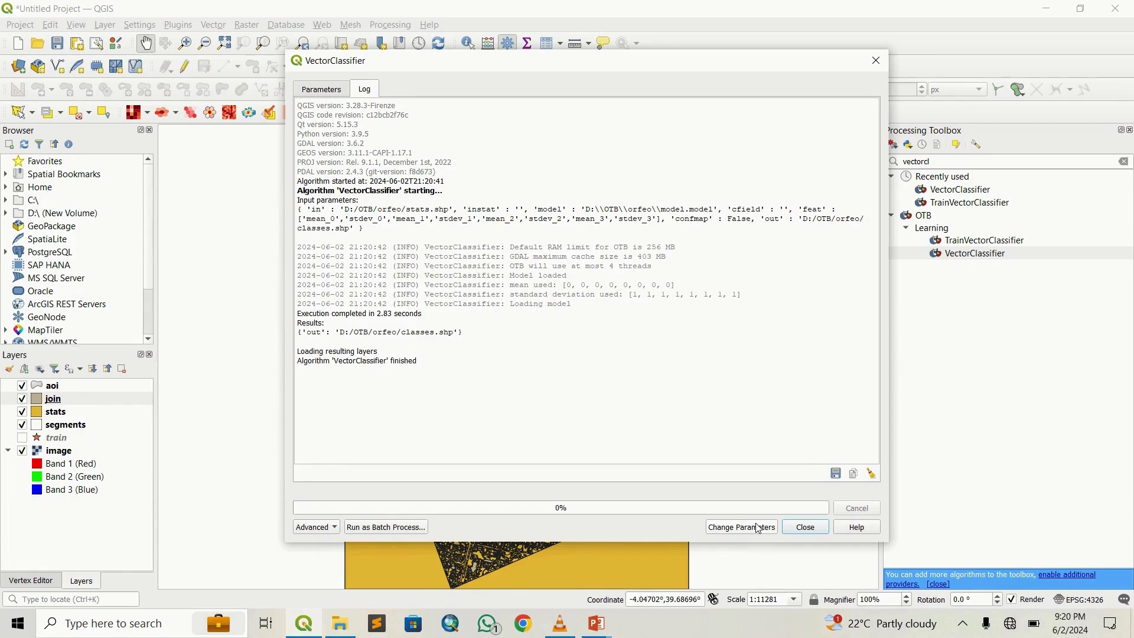
left_click(874, 61)
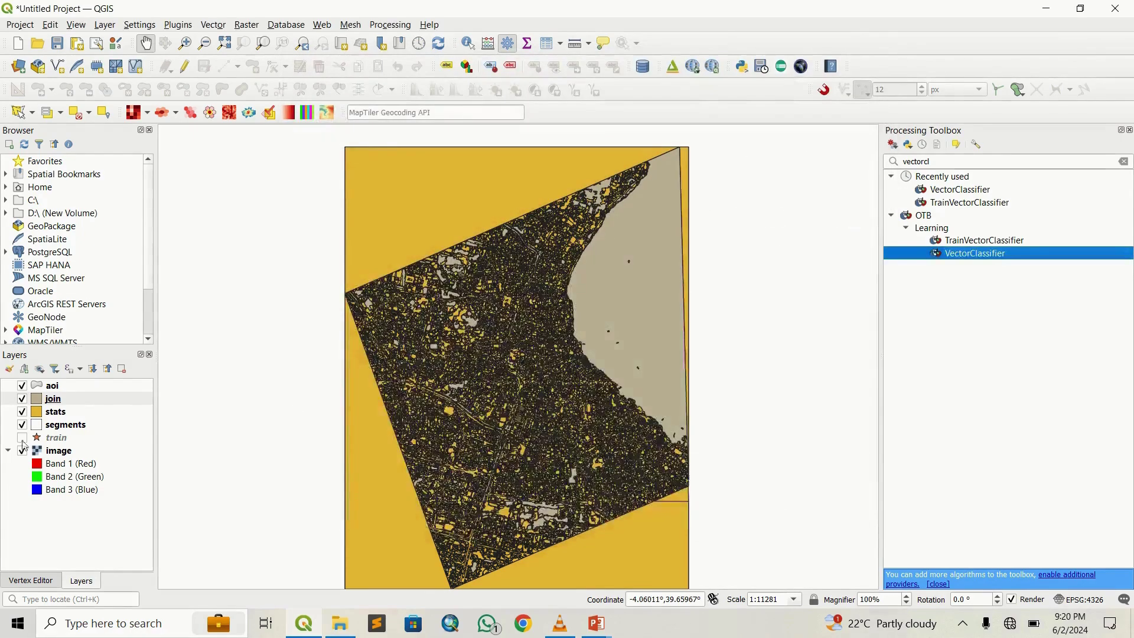
Hide the join, stats and segments layers so only the satellite image shows.
left_click(22, 399)
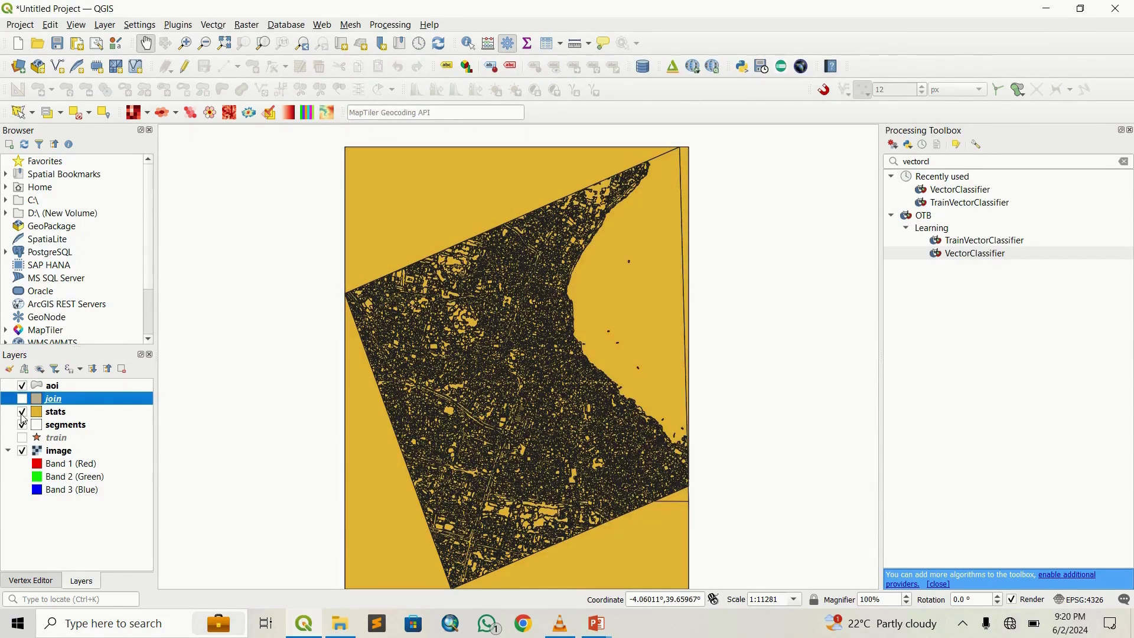
left_click(22, 413)
left_click(21, 426)
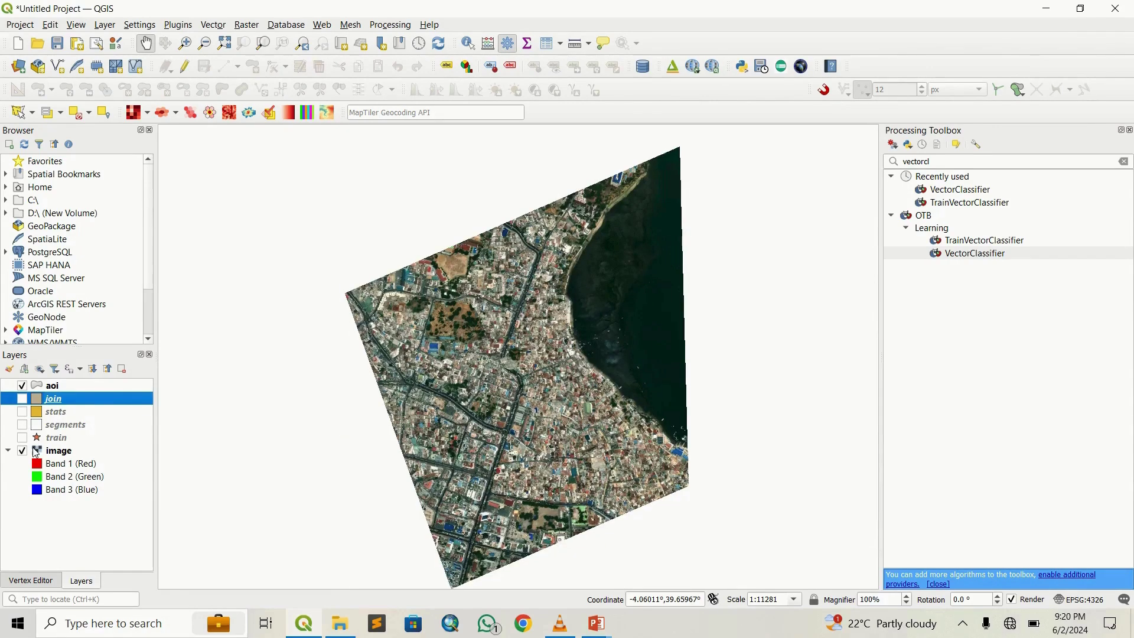
left_click_drag(519, 419, 505, 417)
Add classes.shp from the orfeo folder in File Explorer to the QGIS project as a layer.
left_click(342, 622)
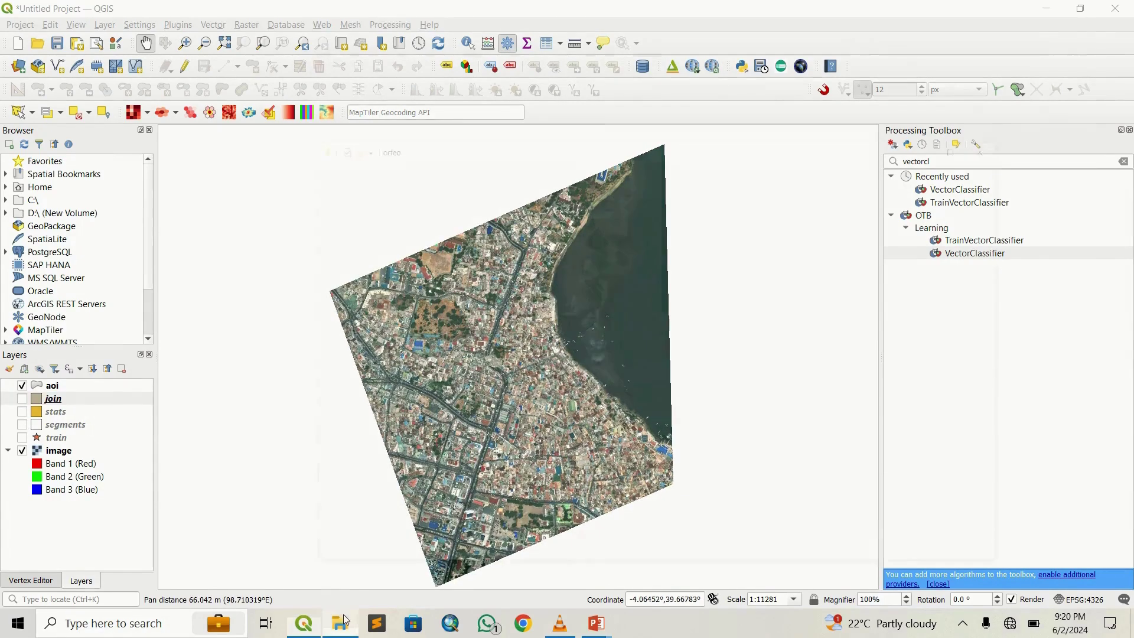
left_click(642, 224)
left_click_drag(642, 225, 254, 331)
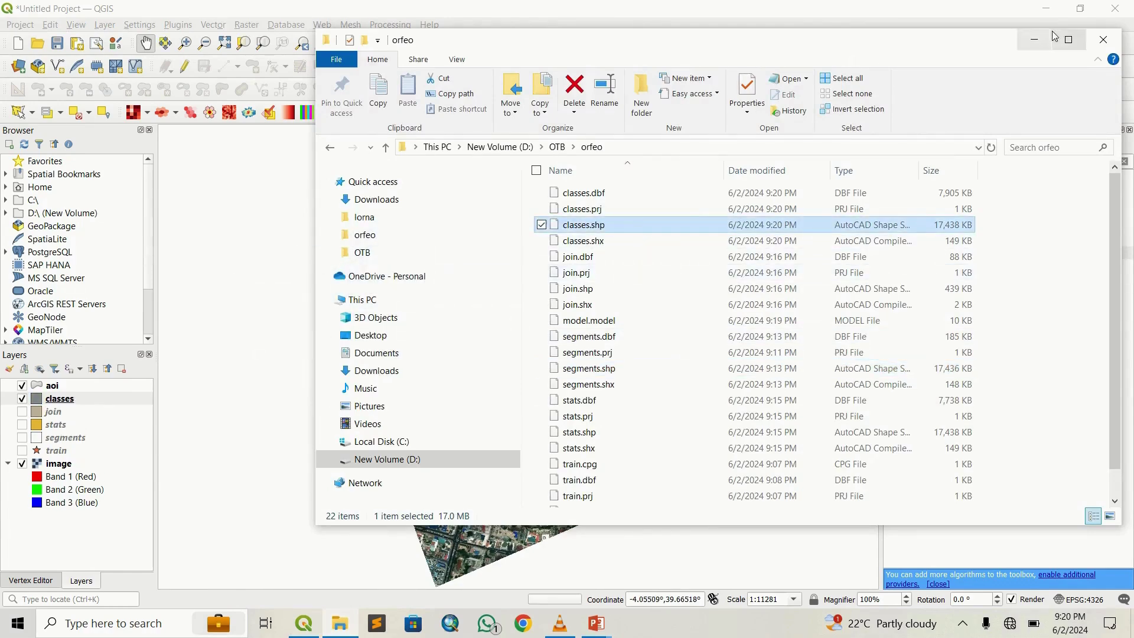
left_click(1034, 40)
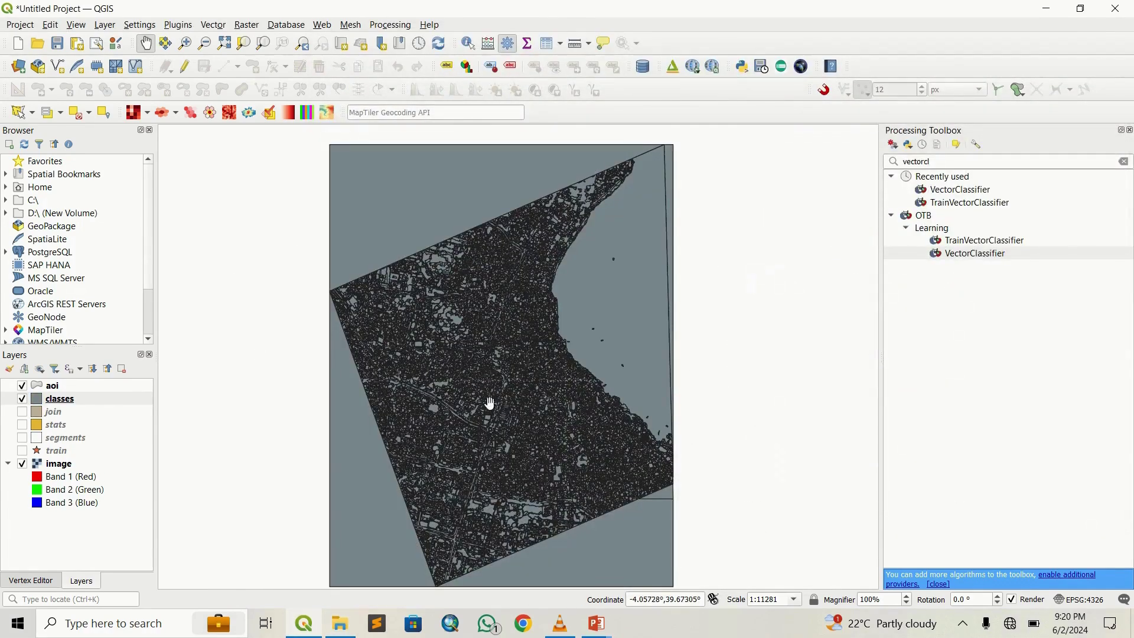
scroll(491, 405, "up", 1)
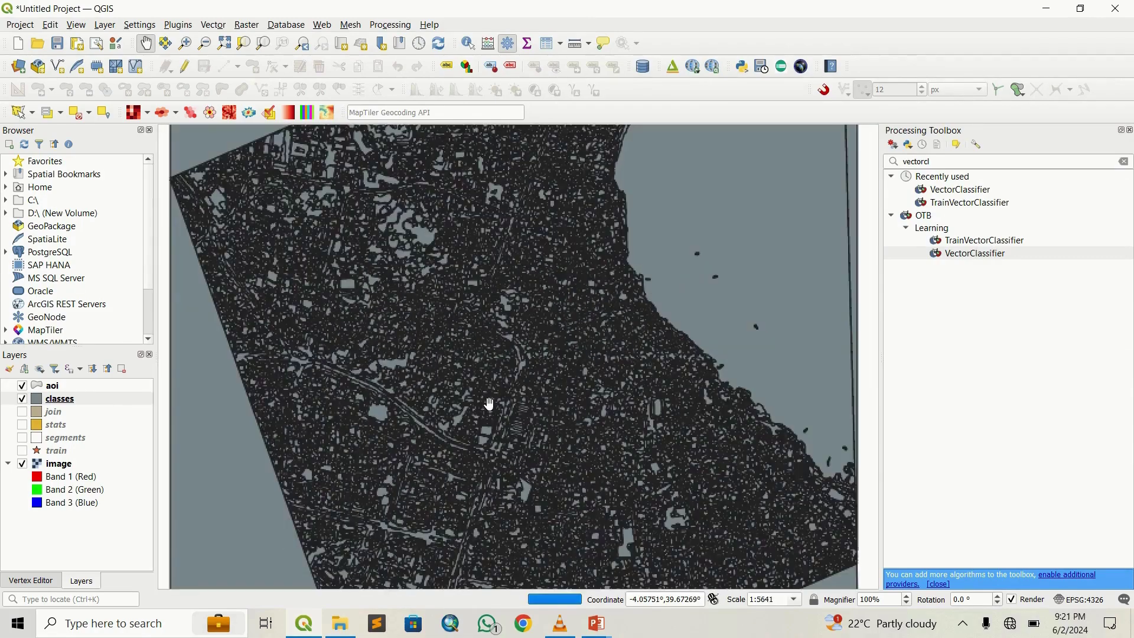
scroll(490, 404, "down", 1)
left_click_drag(489, 404, 488, 368)
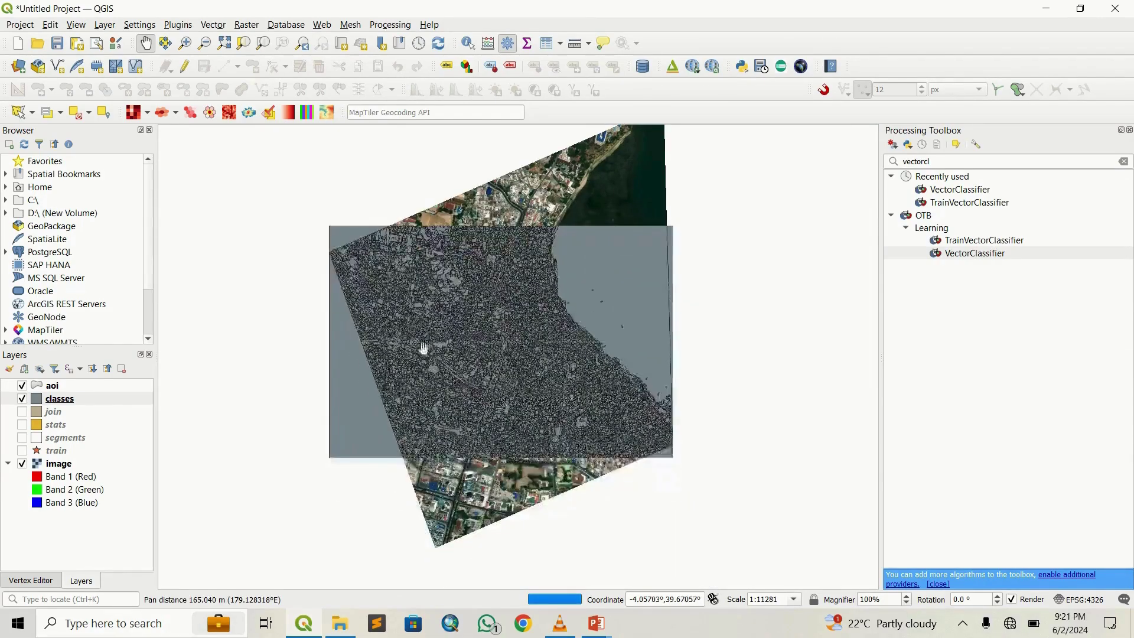
left_click_drag(420, 317, 417, 324)
scroll(417, 323, "down", 2)
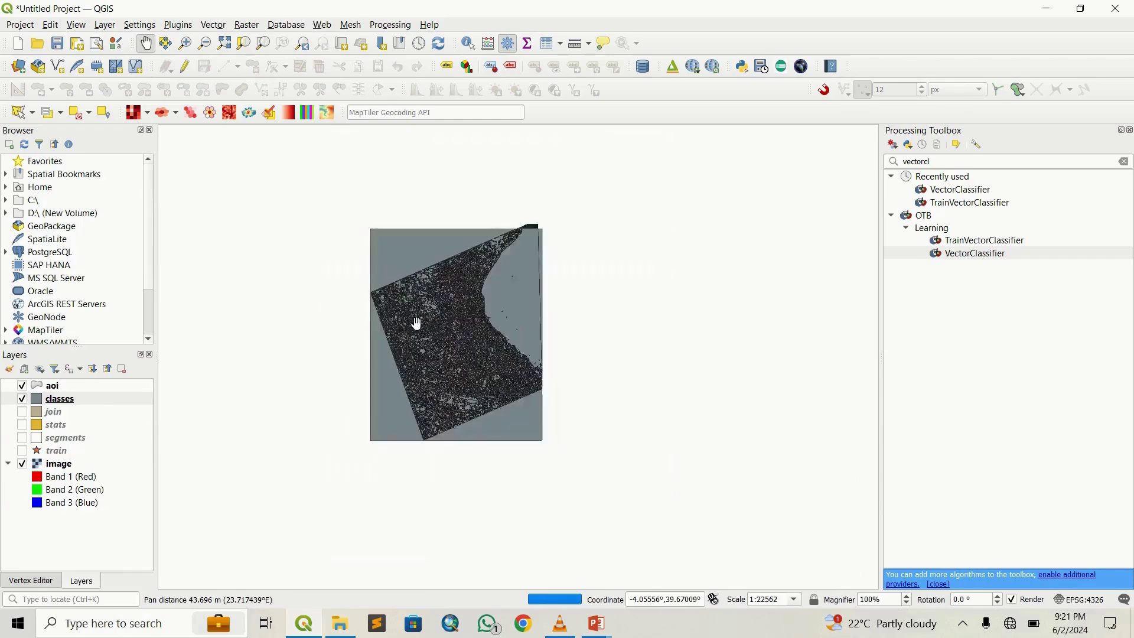
scroll(416, 323, "up", 1)
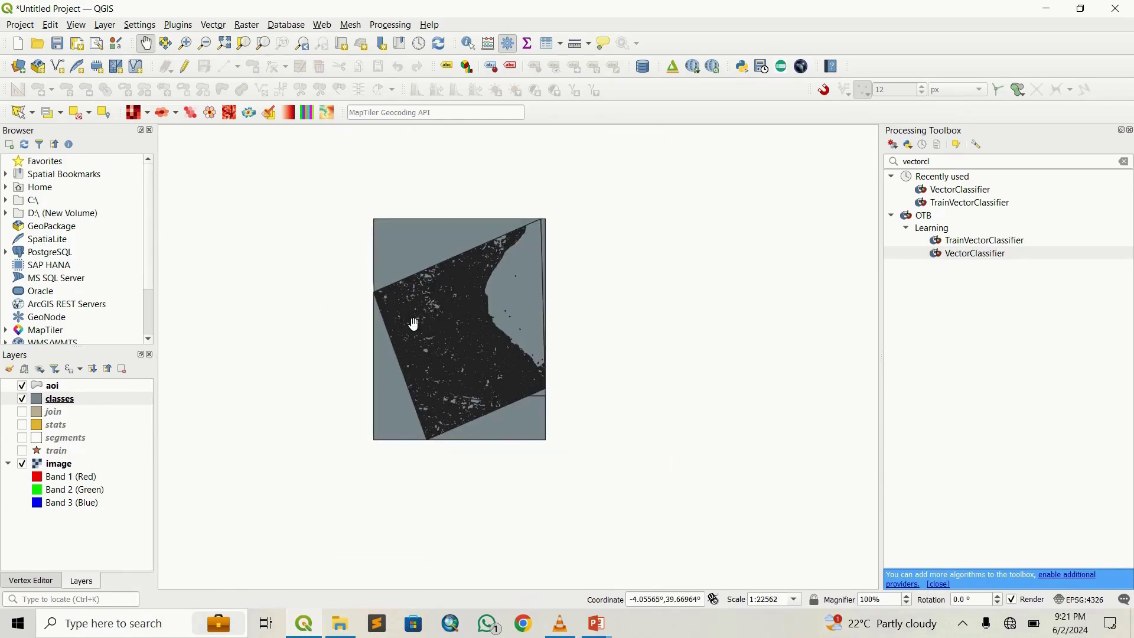
Set up a vector Clip with classes as the input layer and aoi as the overlay layer.
left_click(75, 399)
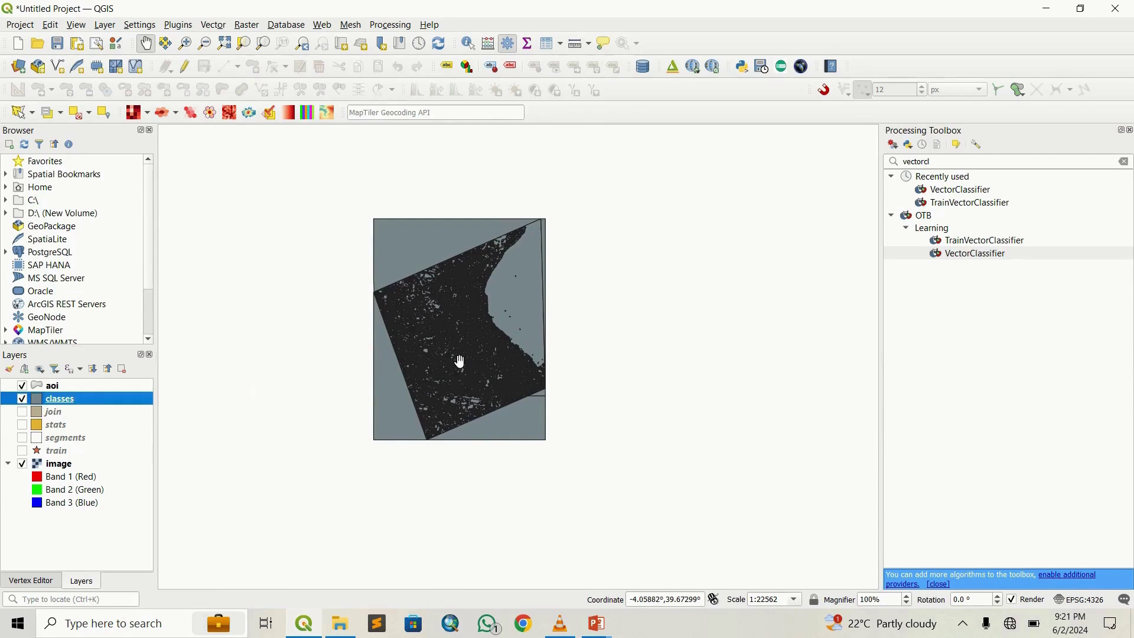
left_click_drag(458, 359, 459, 394)
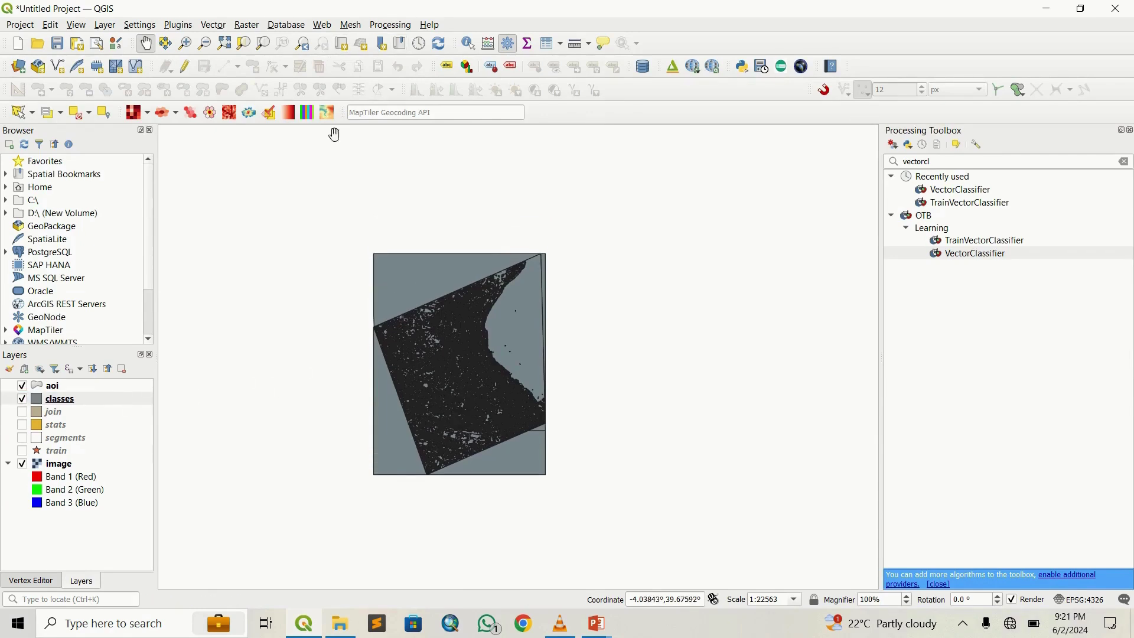
left_click_drag(460, 336, 460, 343)
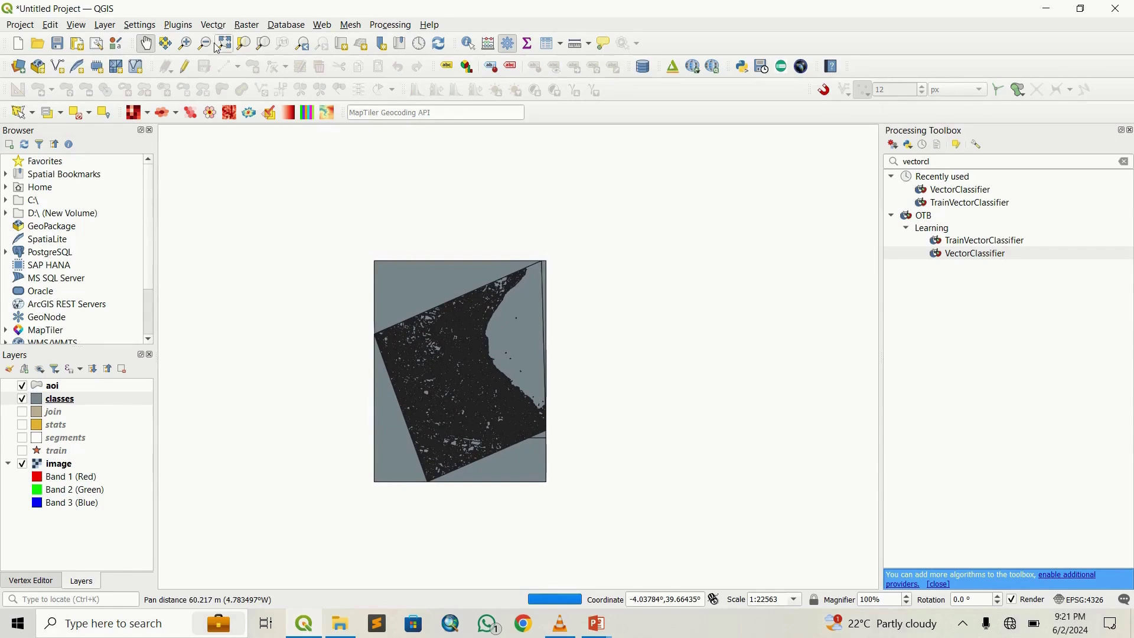
left_click(220, 26)
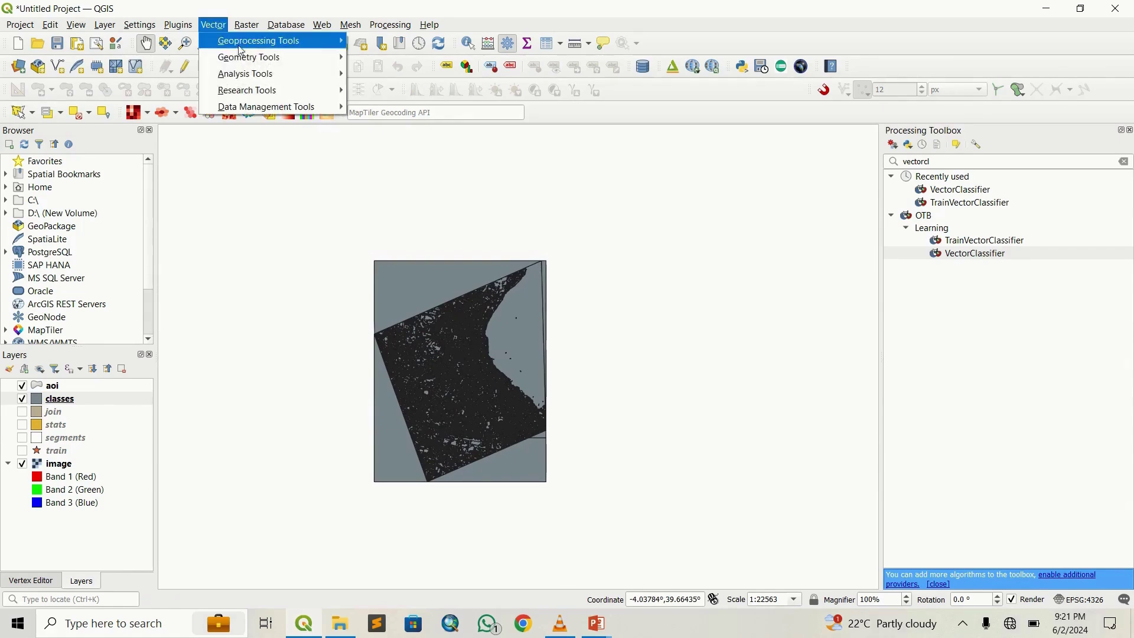
mouse_move(248, 40)
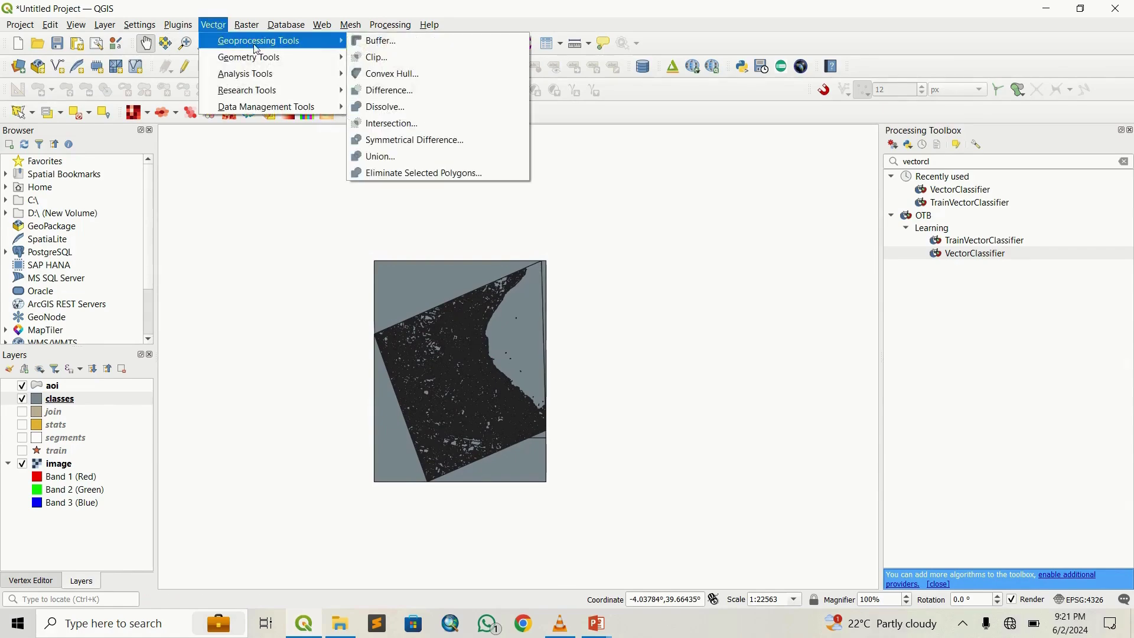
left_click(378, 59)
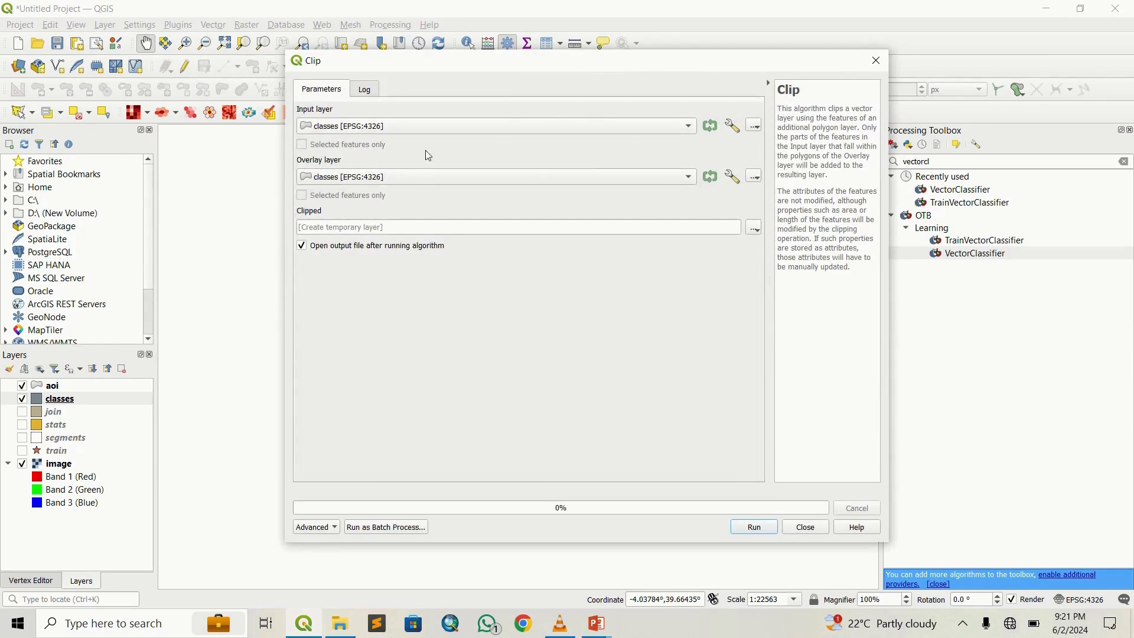
left_click(419, 175)
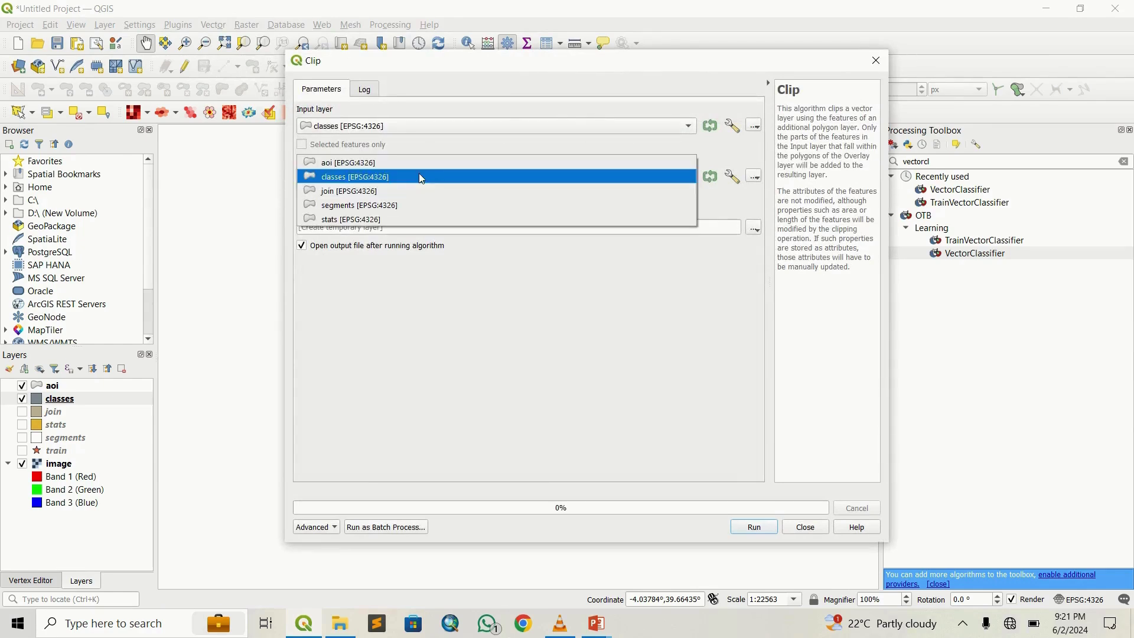
left_click(376, 166)
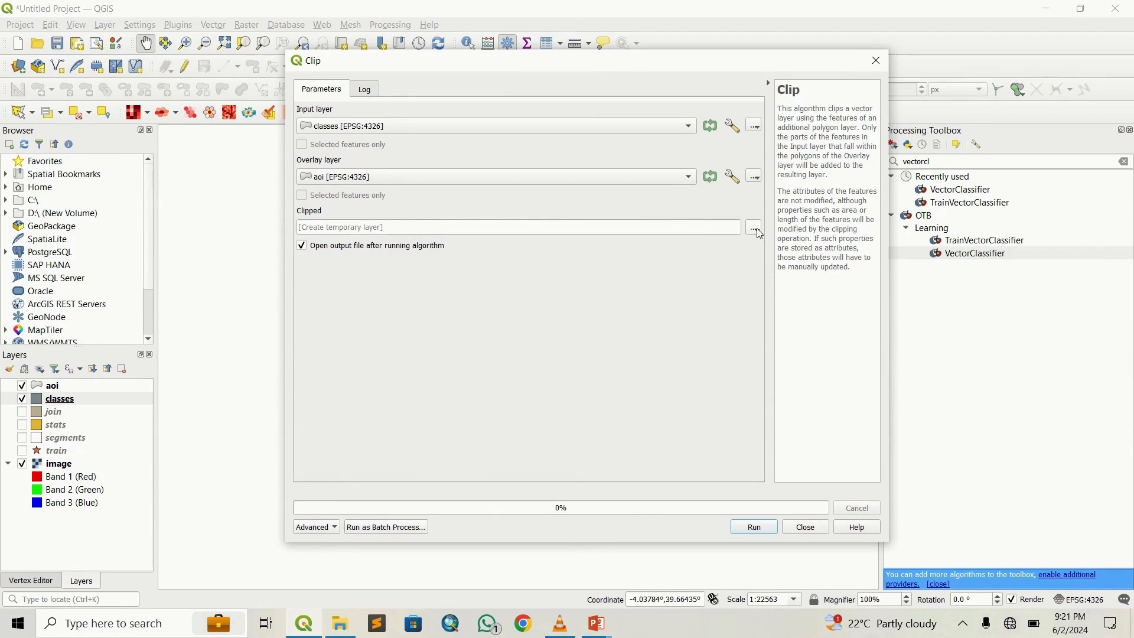
Run the clip to a temporary layer, close the dialog and hide the classes layer.
left_click(754, 527)
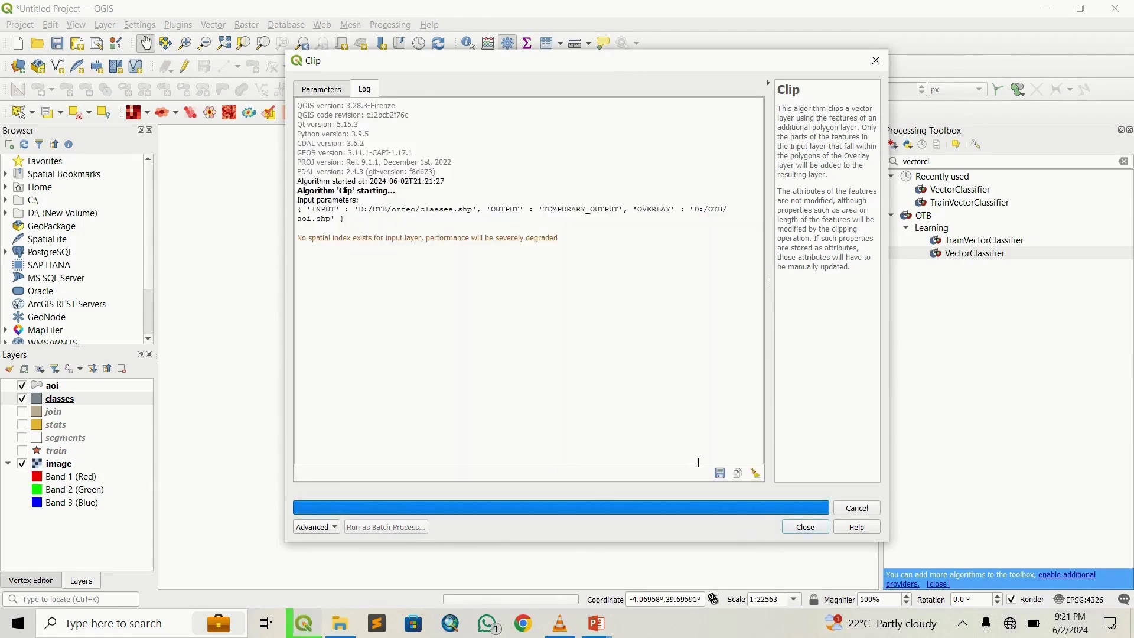
left_click(805, 526)
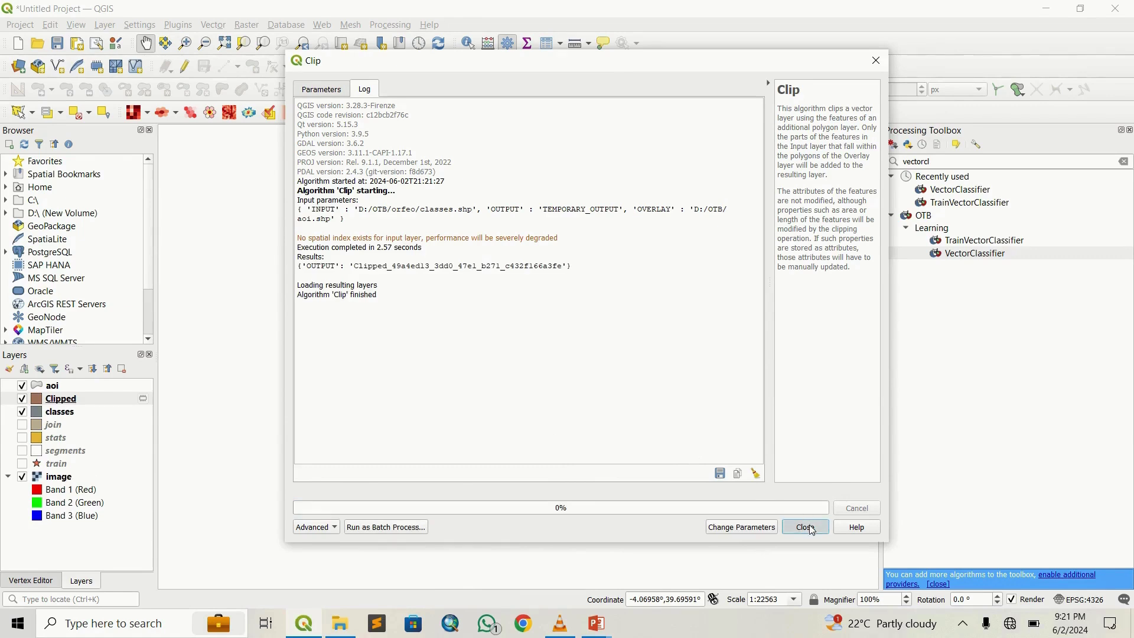
left_click(26, 399)
left_click(22, 411)
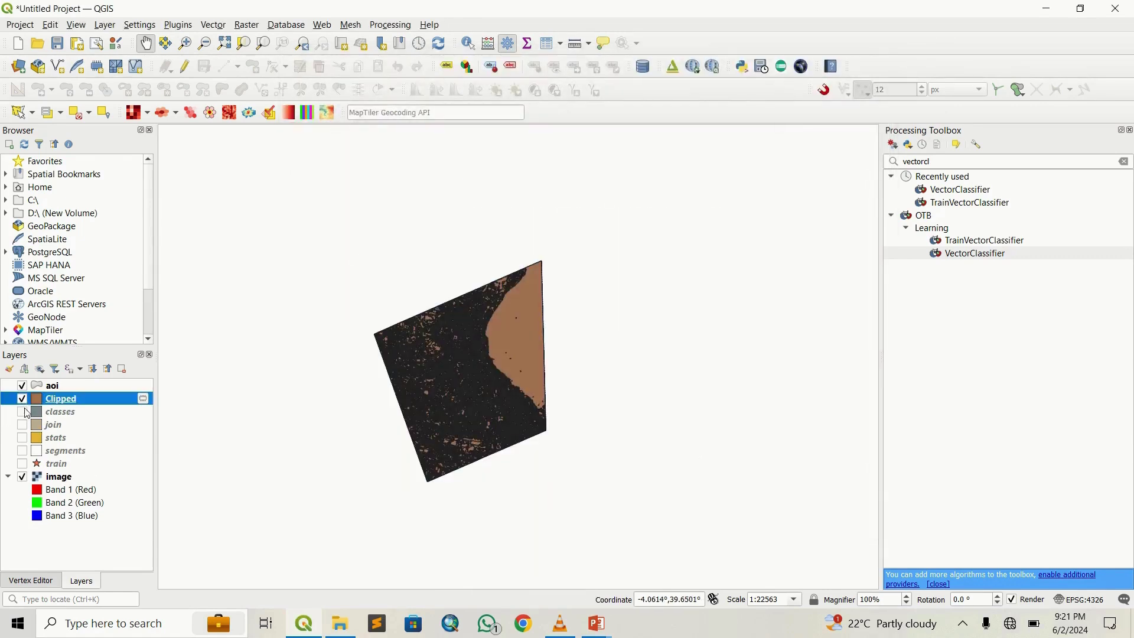
Keep the aoi layer visible and zoom the map to the Clipped layer.
left_click(24, 386)
left_click(24, 385)
right_click(65, 398)
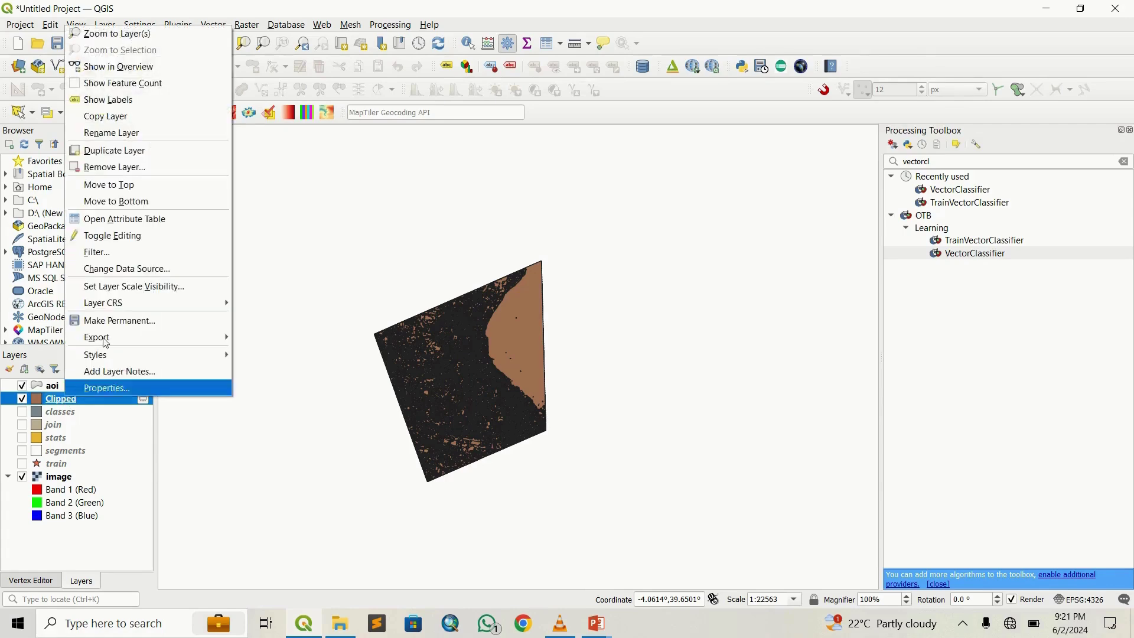
left_click(132, 33)
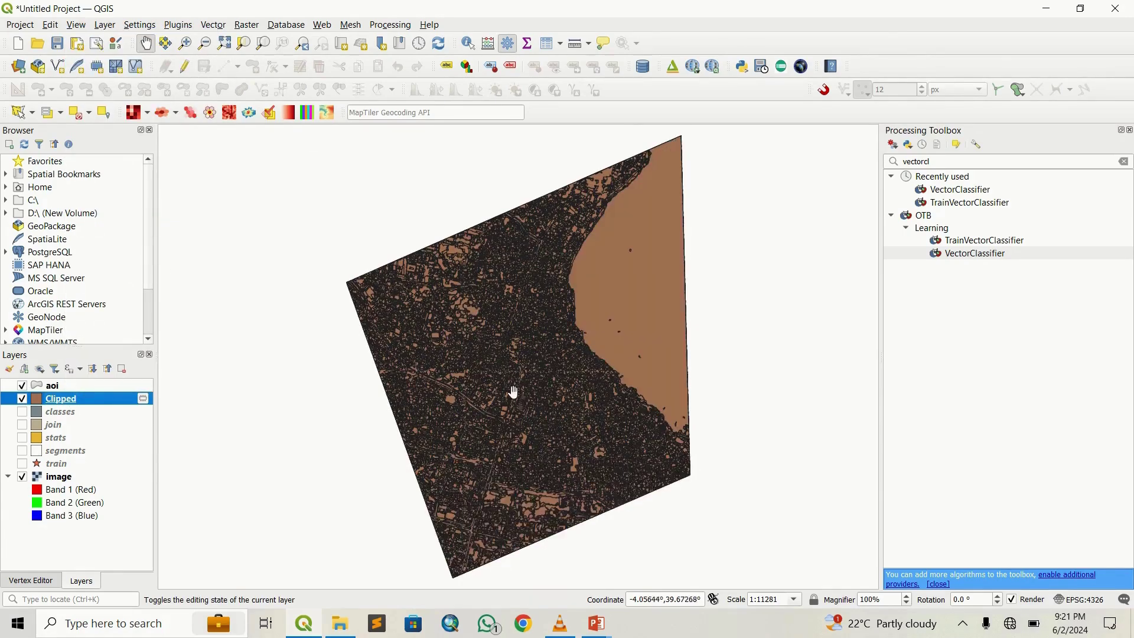
Examine the predicted column in the Clipped layer's attribute table, then close the table.
right_click(107, 401)
left_click(129, 219)
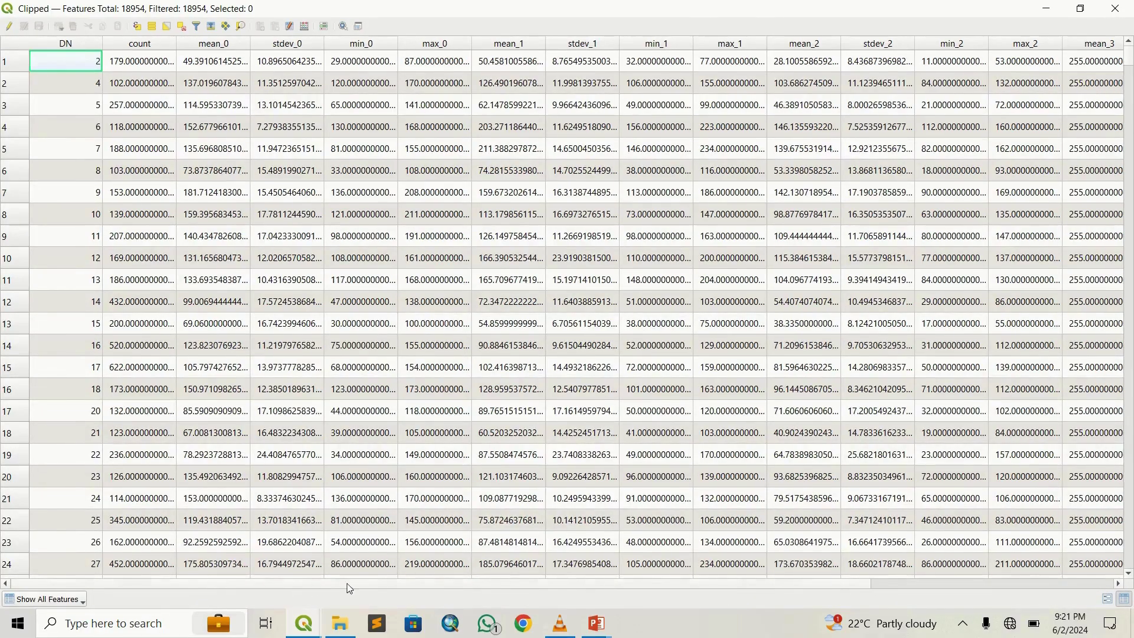
left_click_drag(346, 583, 835, 544)
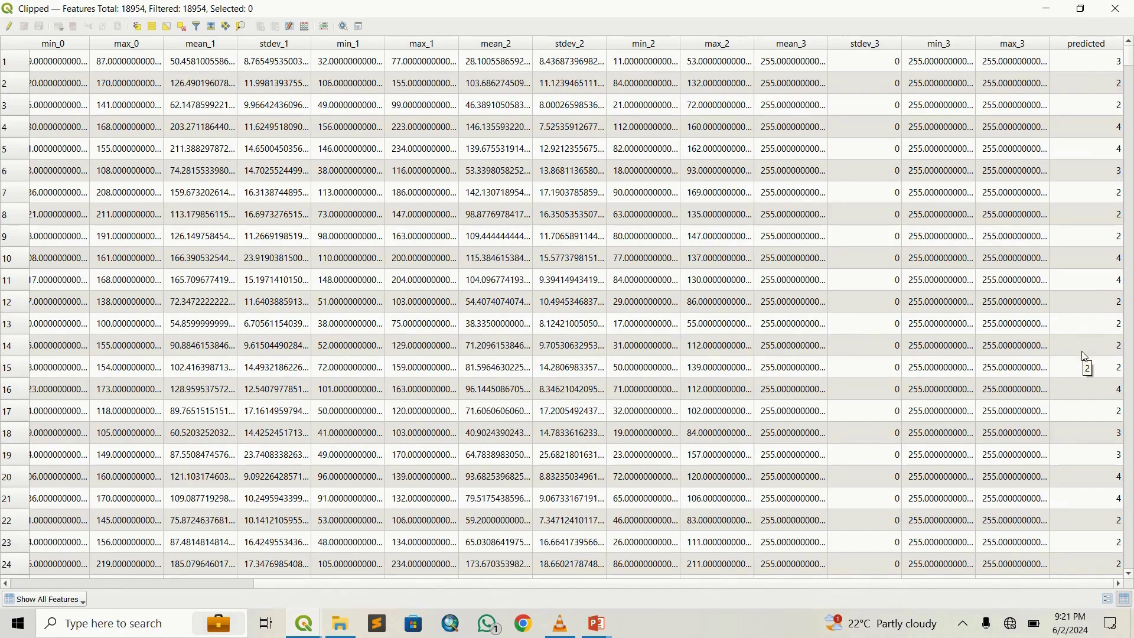
left_click(1112, 6)
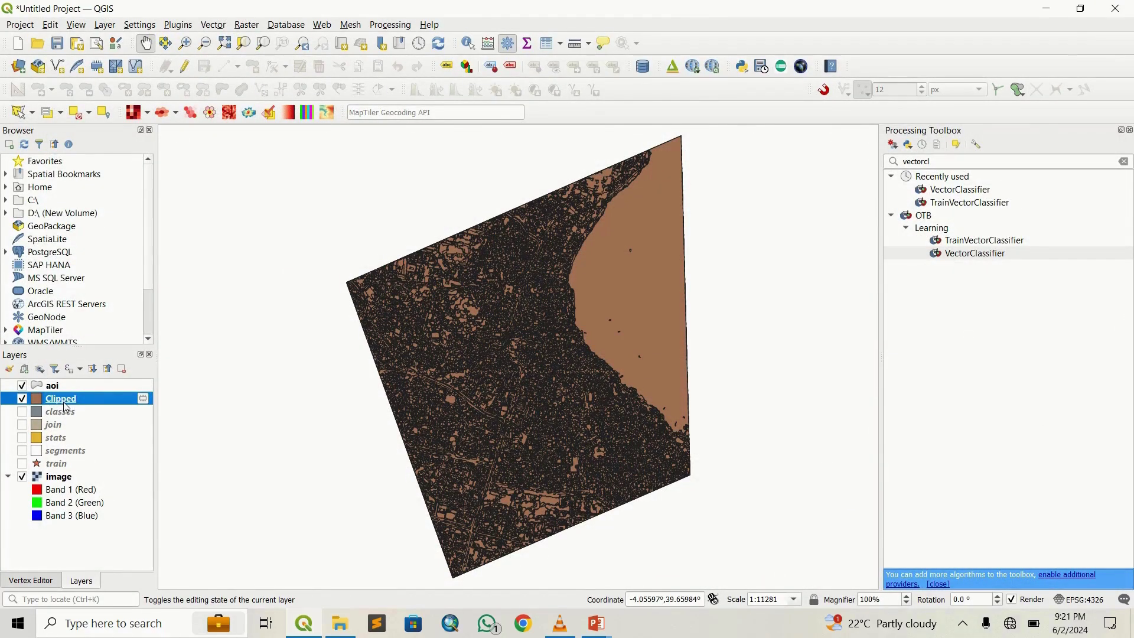
Set the Clipped layer's symbology to Categorized, using predicted as the value field.
right_click(67, 402)
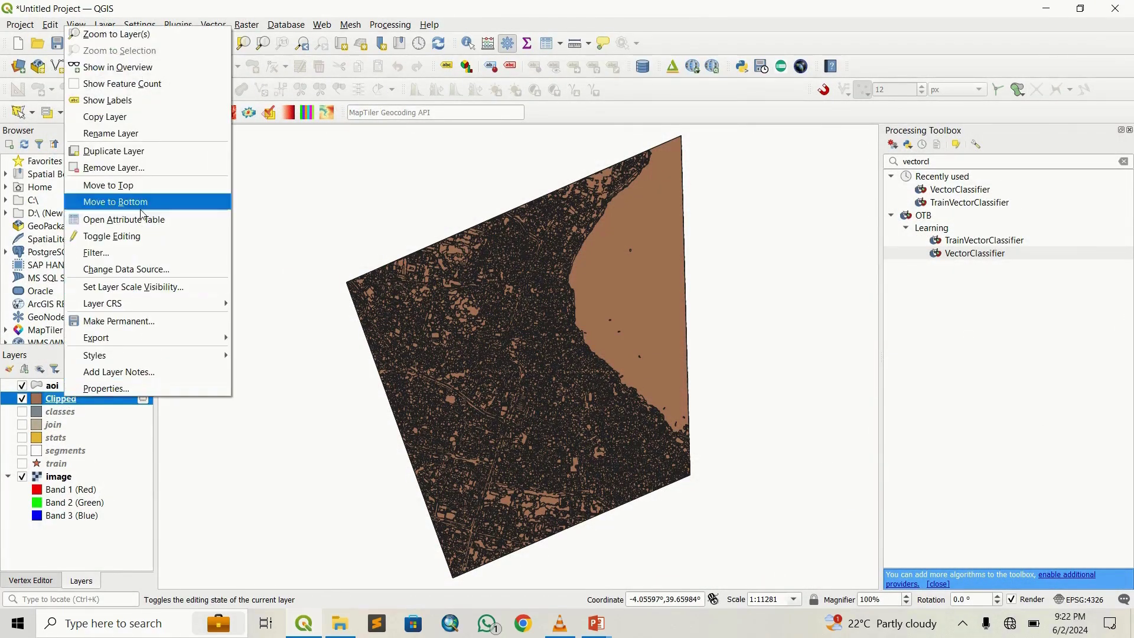
left_click(131, 388)
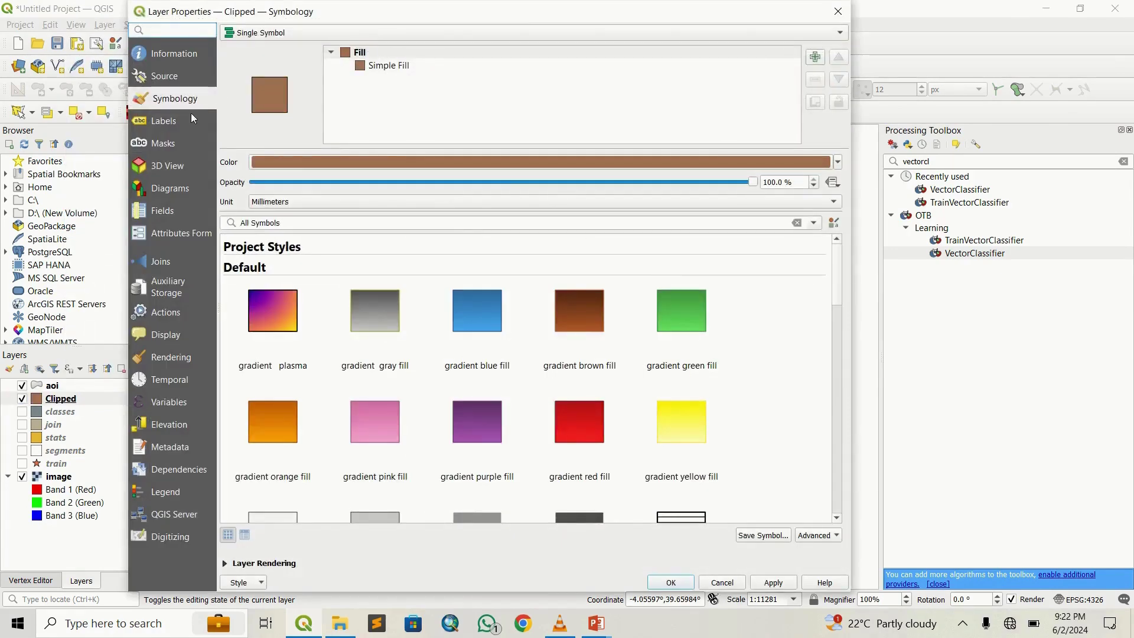
left_click(300, 34)
left_click(273, 50)
left_click(820, 54)
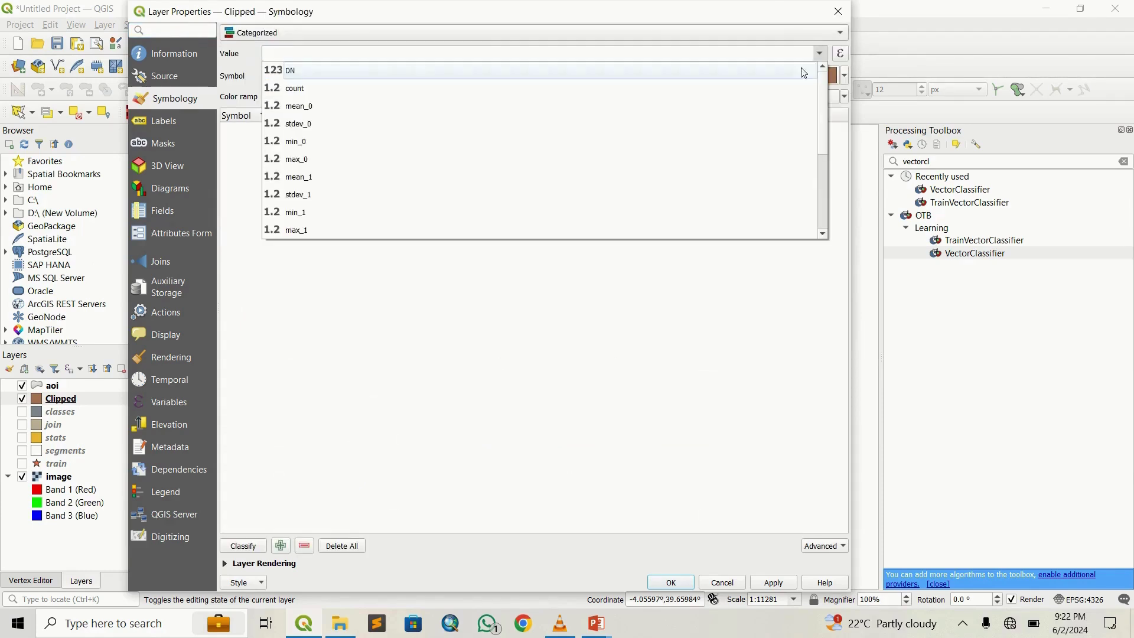
scroll(413, 212, "down", 2)
left_click(383, 230)
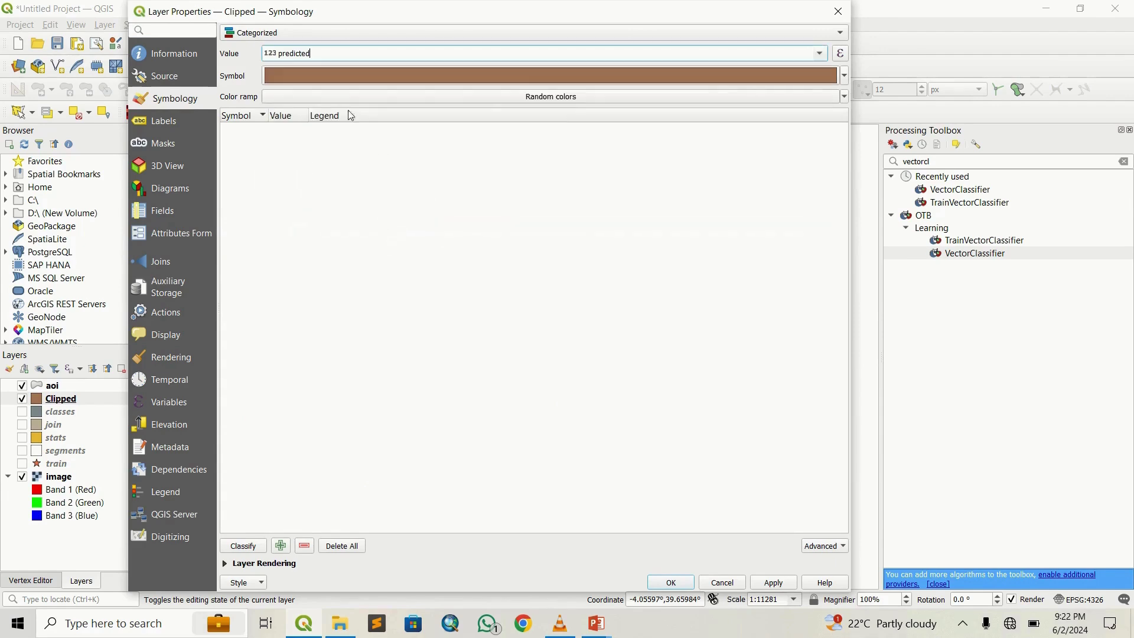
Classify the predicted values into categories and turn off the all other values category.
left_click(245, 546)
left_click(232, 189)
left_click(283, 188)
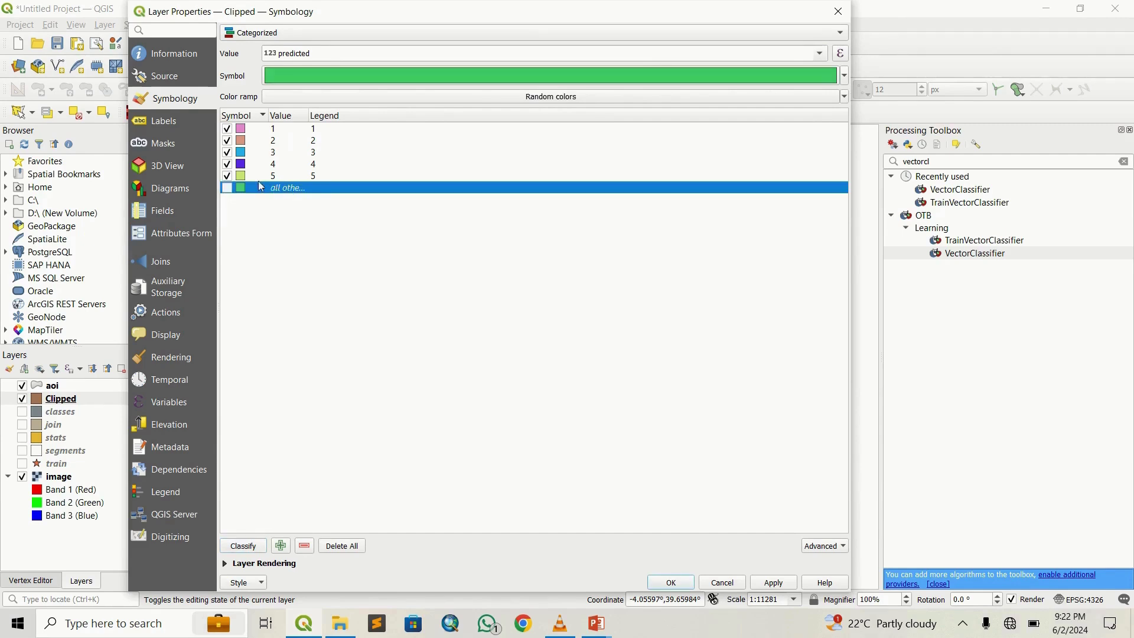
Label category 1 as water in the legend and give its simple fill a strong blue color.
left_click(242, 134)
double_click(328, 128)
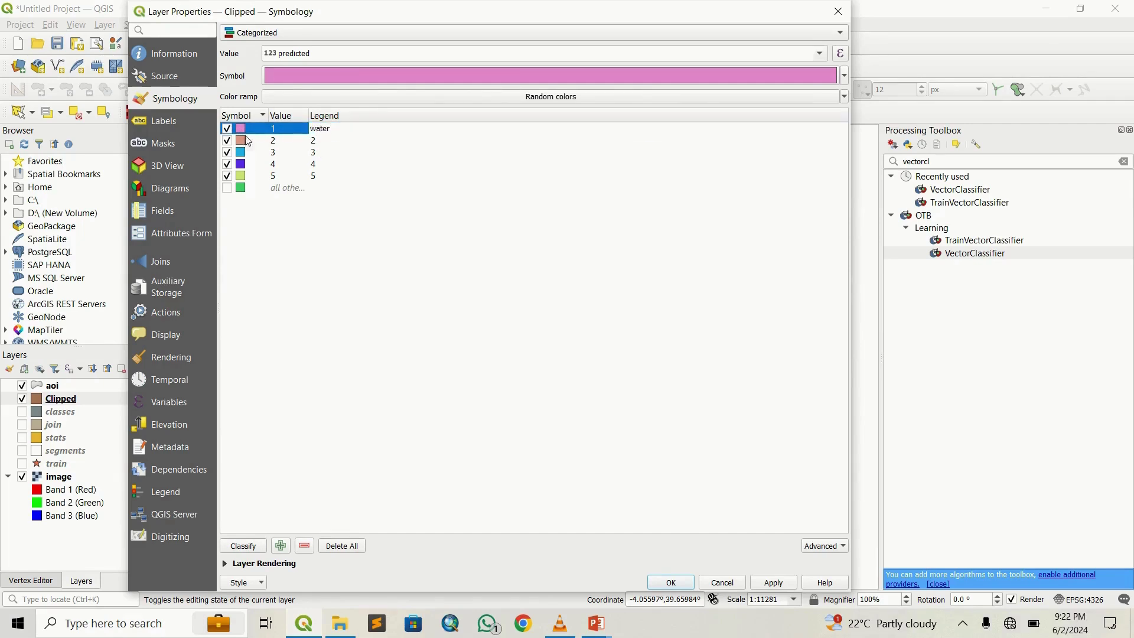
left_click(376, 76)
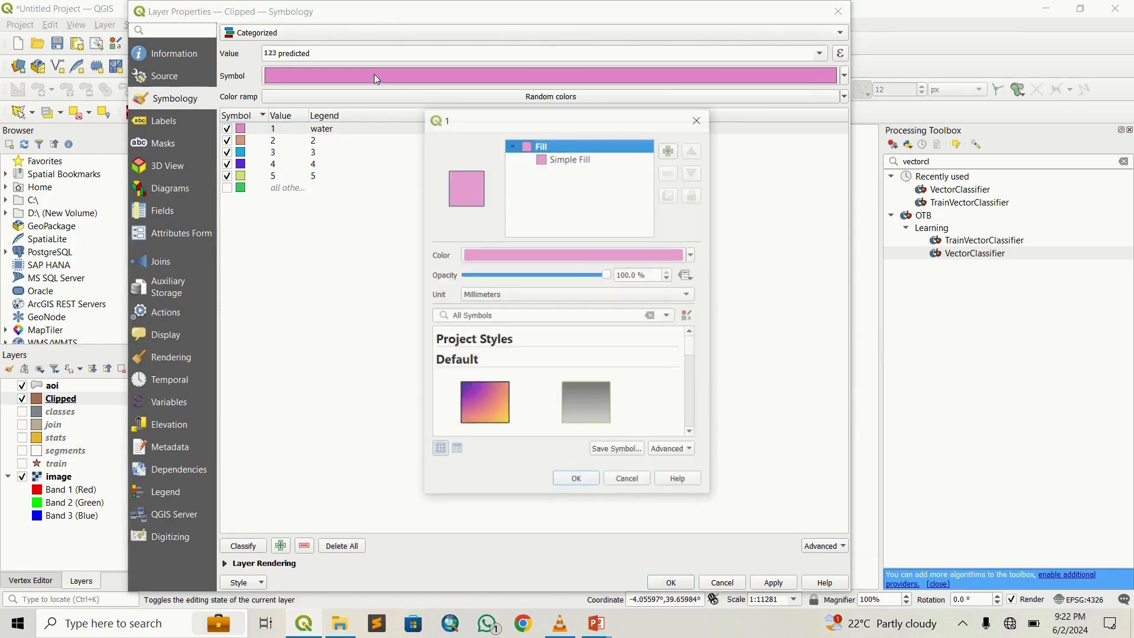
left_click(570, 164)
left_click(662, 285)
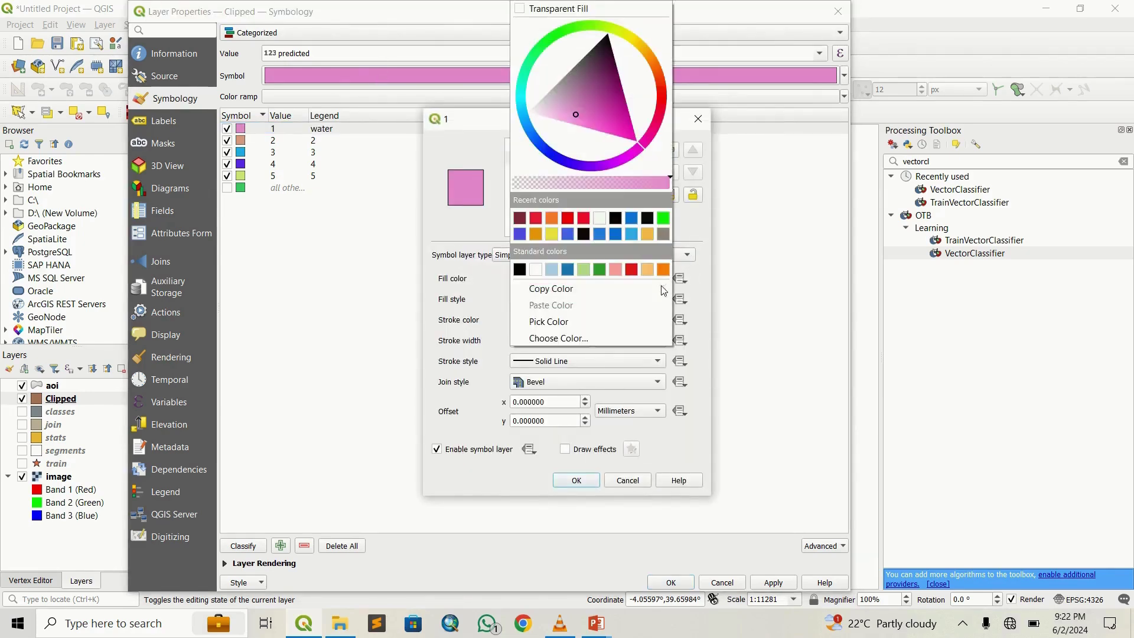
left_click_drag(534, 143, 554, 155)
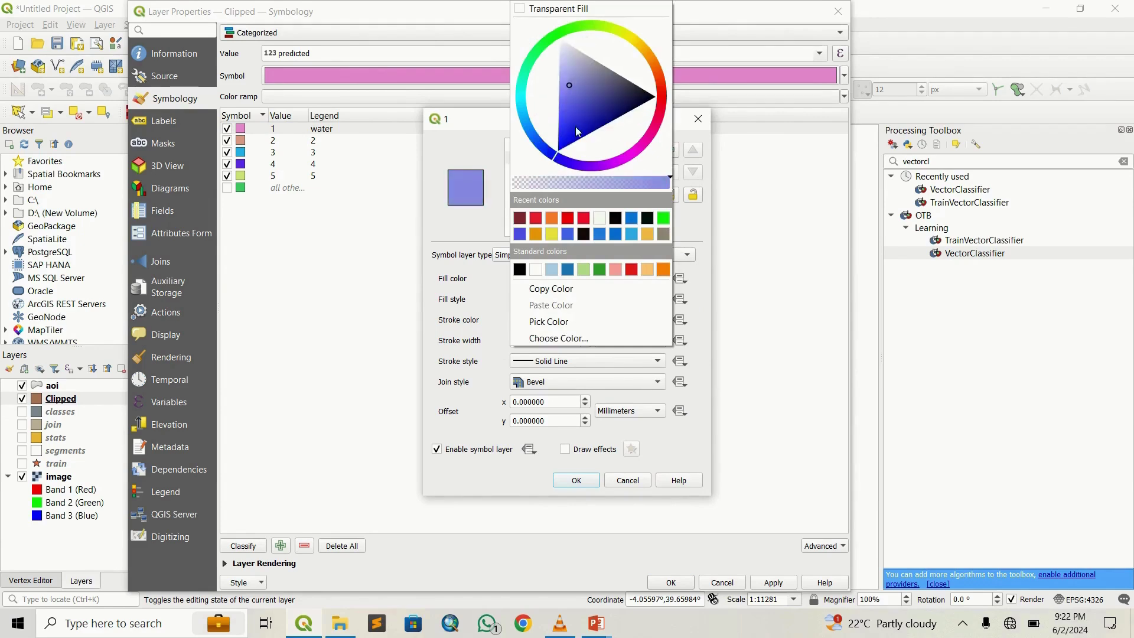
left_click(572, 135)
left_click(374, 166)
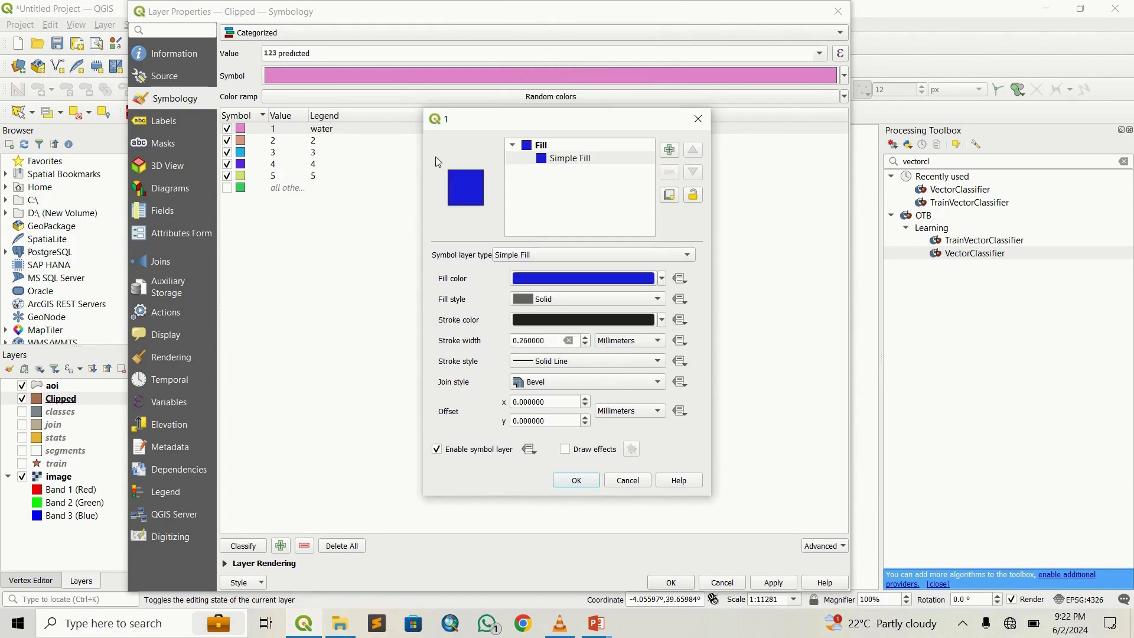
left_click(576, 480)
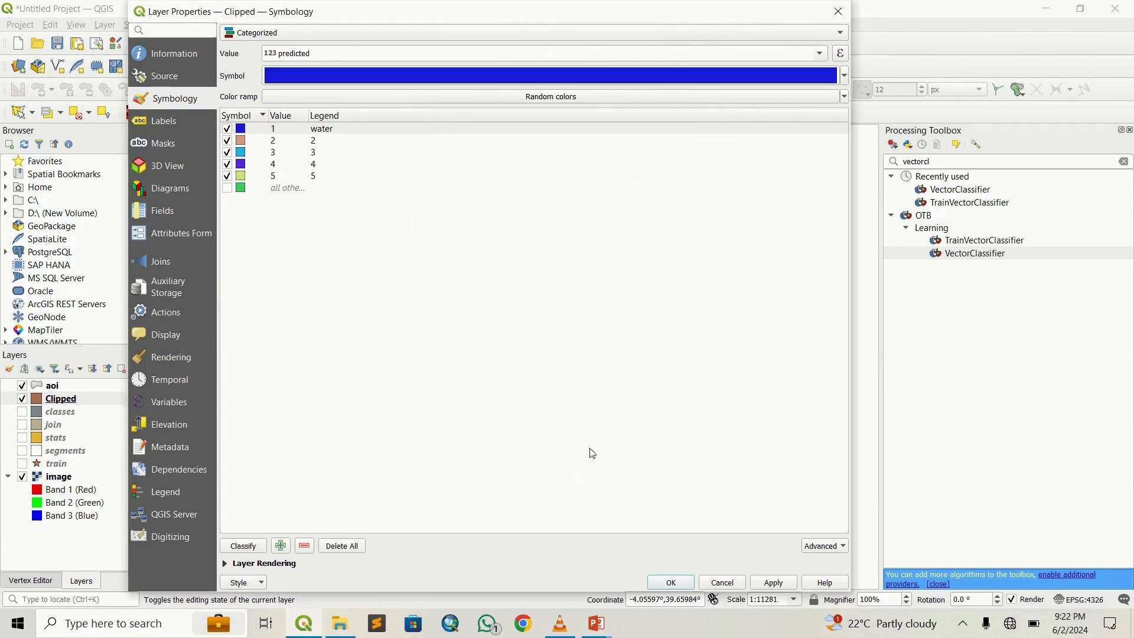
Label category 2 as buildings in the legend and give its simple fill a bright red color.
double_click(321, 141)
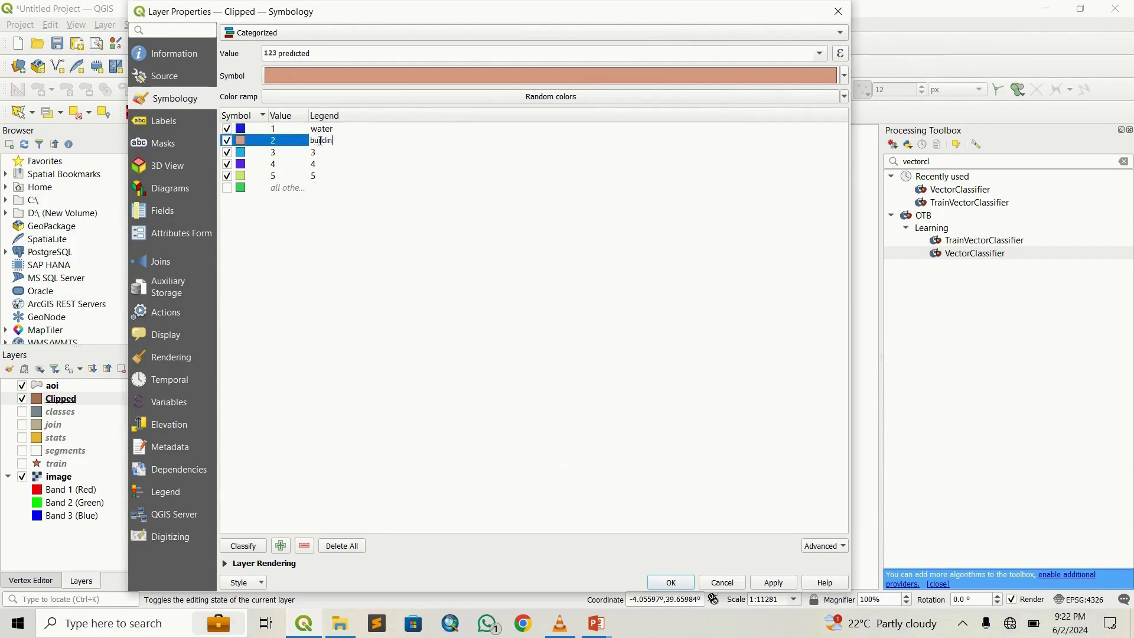
type("buildings")
left_click(318, 154)
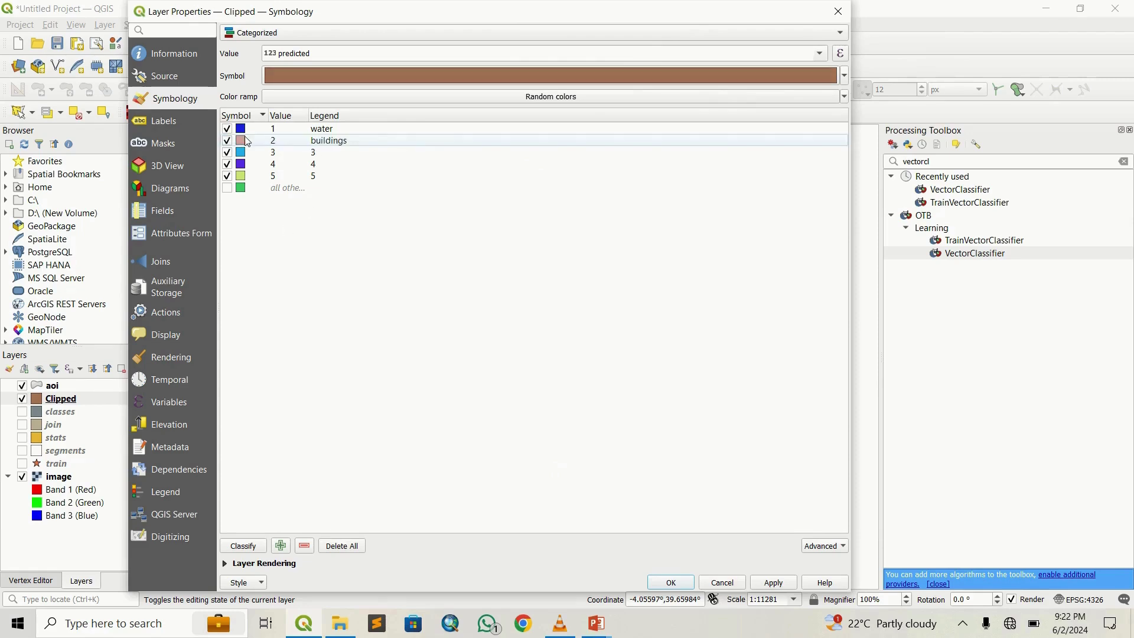
left_click(248, 144)
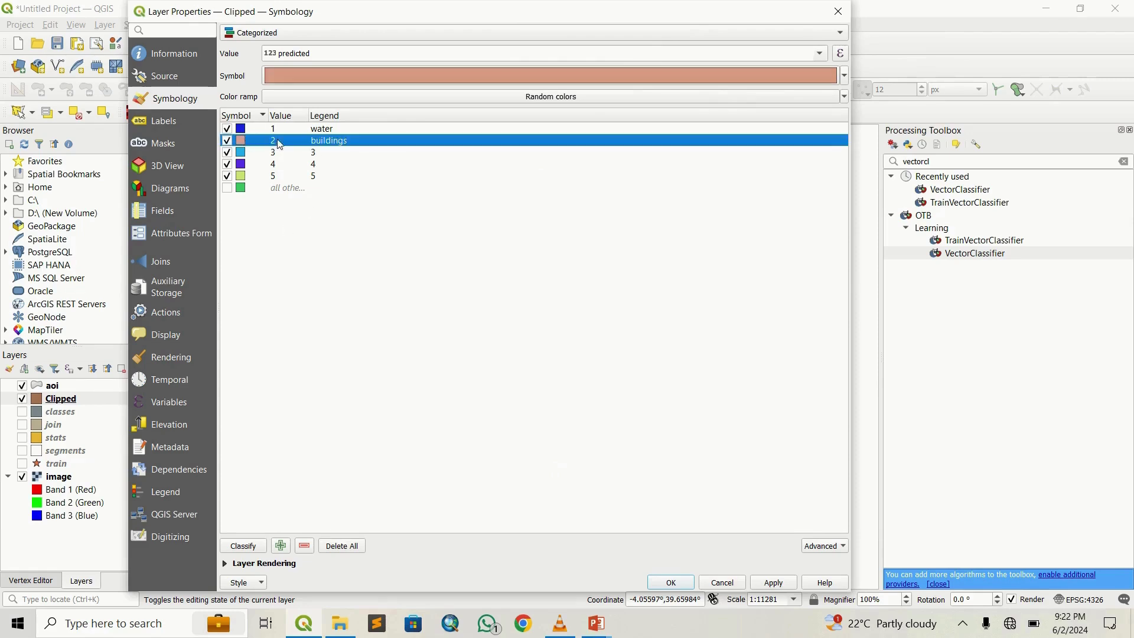
left_click(375, 83)
left_click(569, 159)
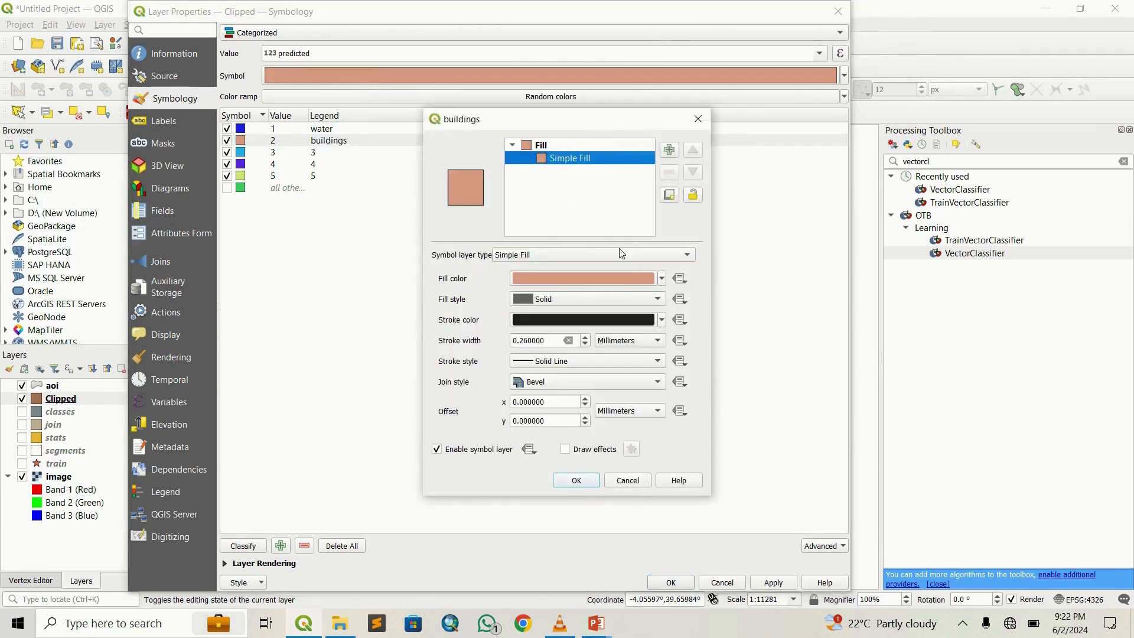
left_click(658, 277)
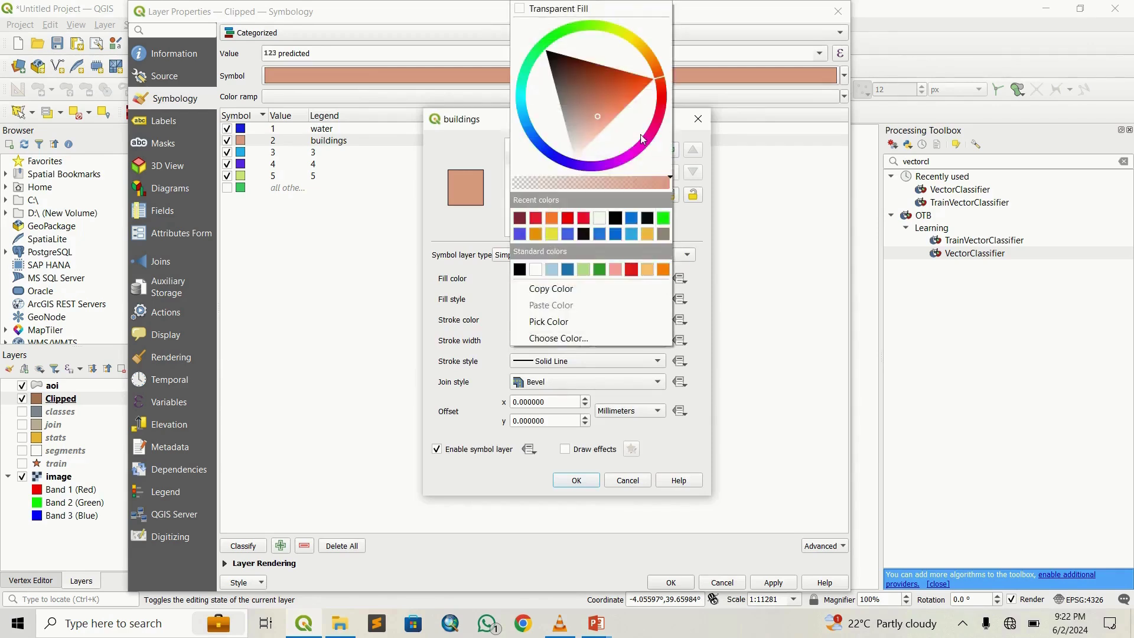
left_click(658, 115)
left_click_drag(660, 120, 661, 108)
left_click(641, 106)
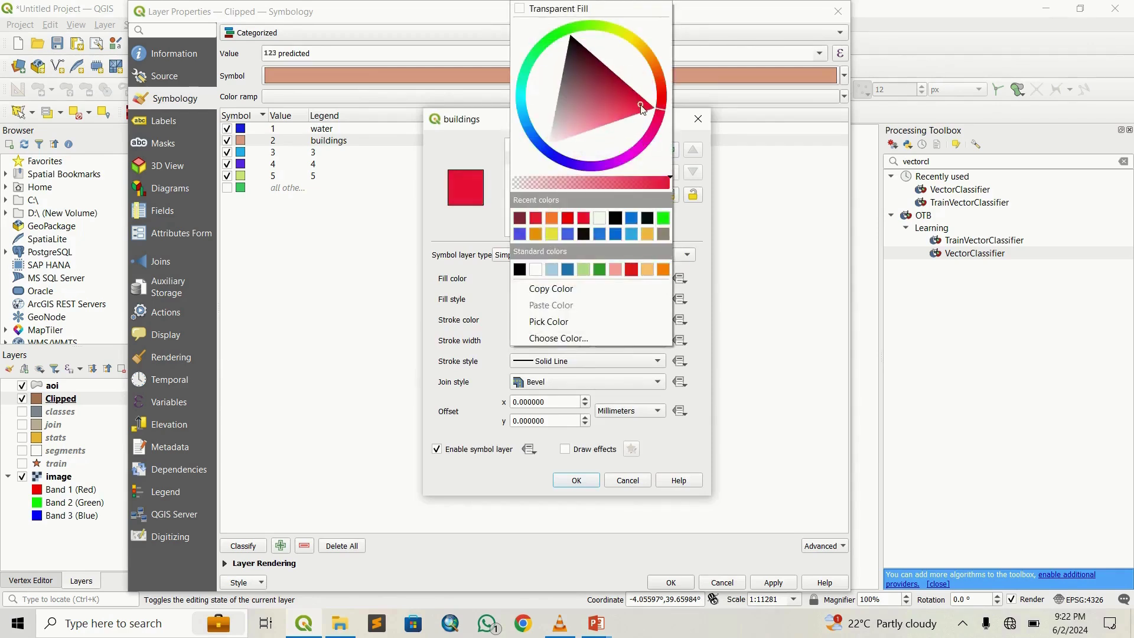
left_click(576, 479)
Label category 3 as vegetation in the legend and give its simple fill a medium green color.
left_click(324, 153)
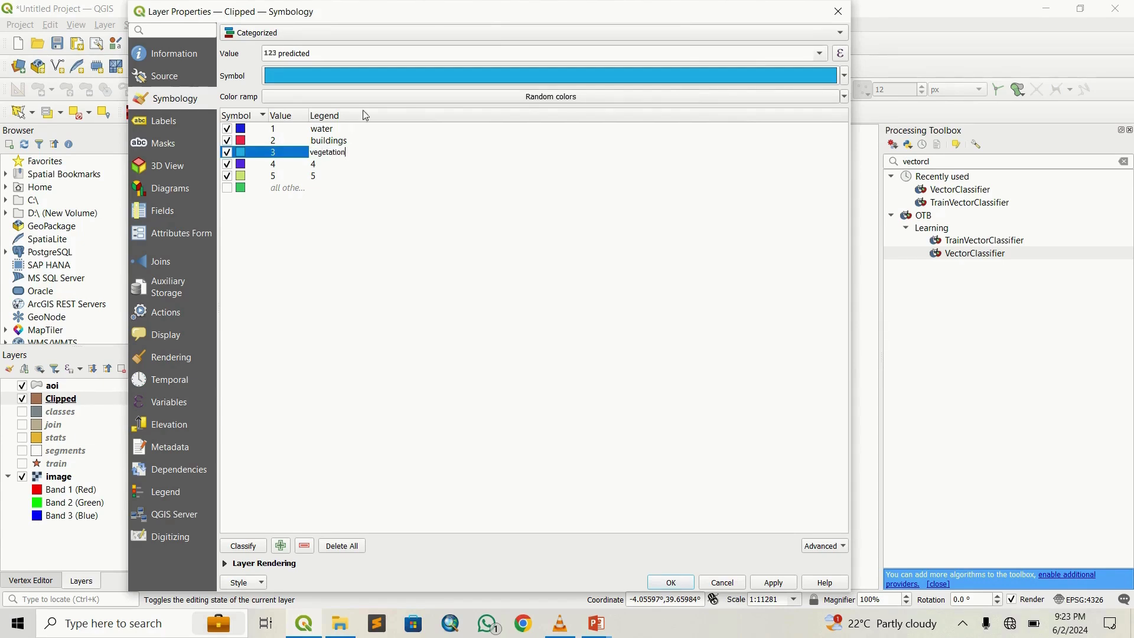
left_click(384, 70)
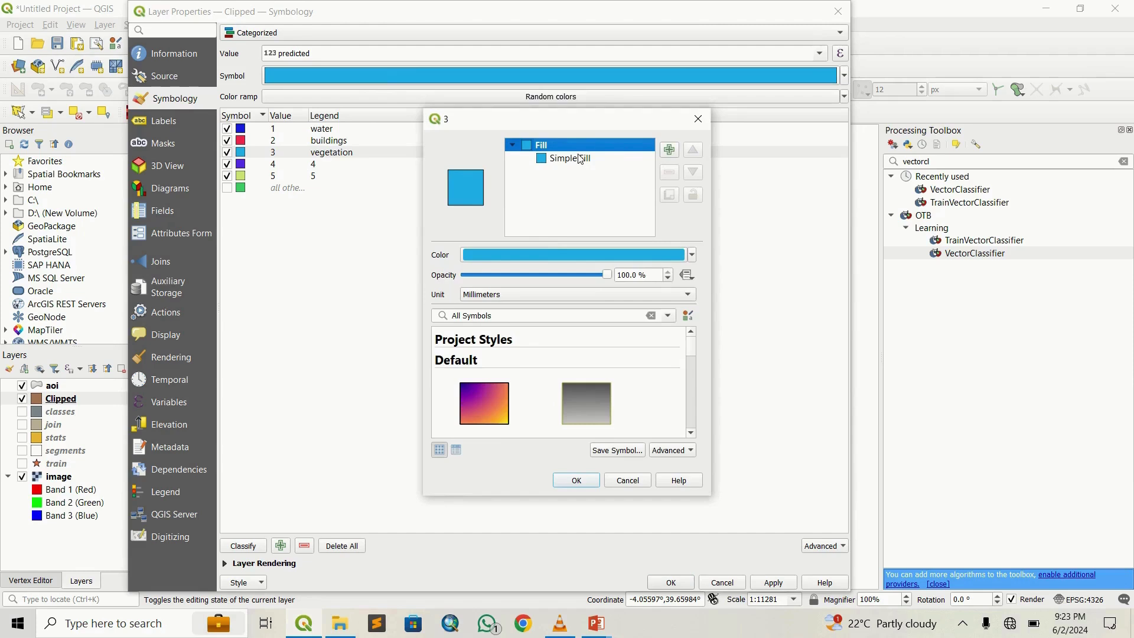
left_click(582, 159)
left_click(660, 279)
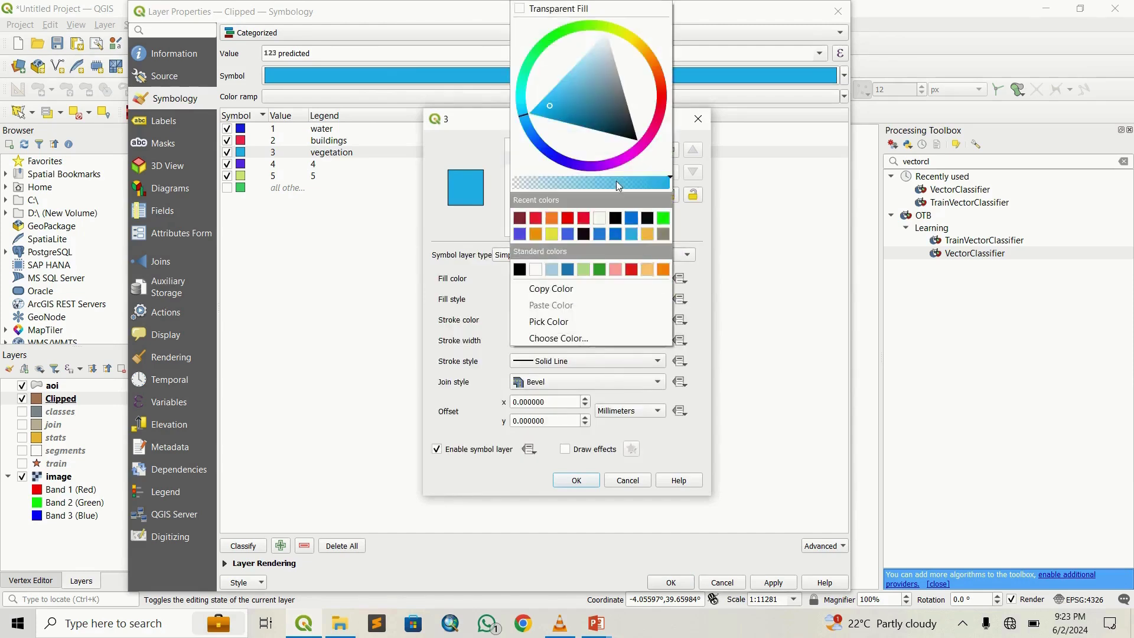
left_click(574, 24)
left_click_drag(582, 61, 602, 84)
left_click(561, 478)
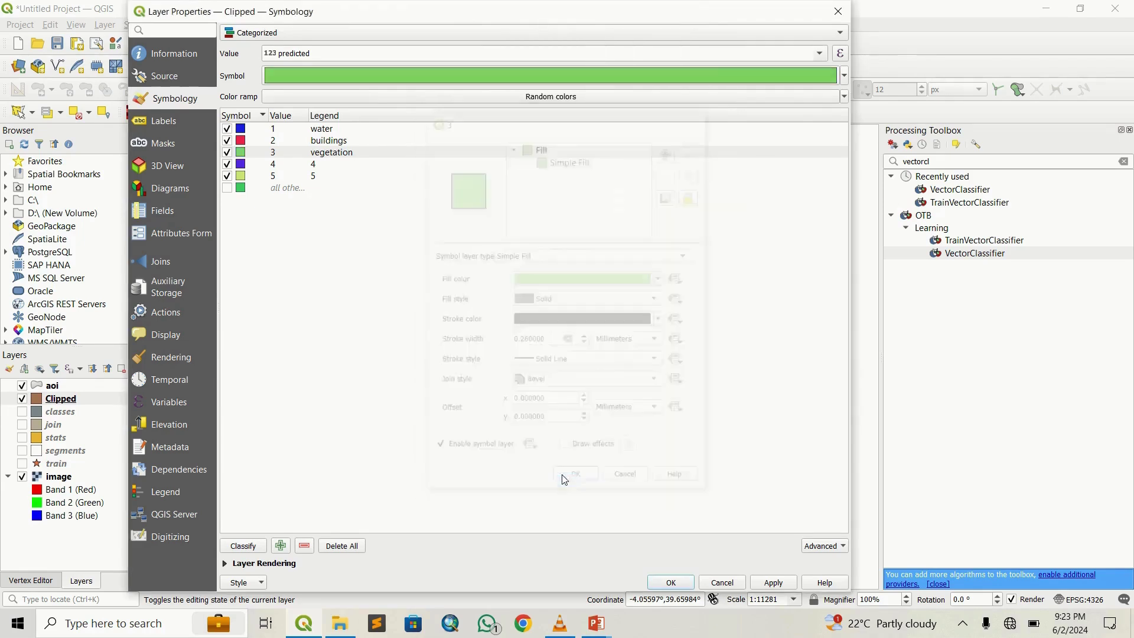
Label category 4 as bare ground in the legend and set its simple fill to dark purple, #6f0941.
double_click(323, 163)
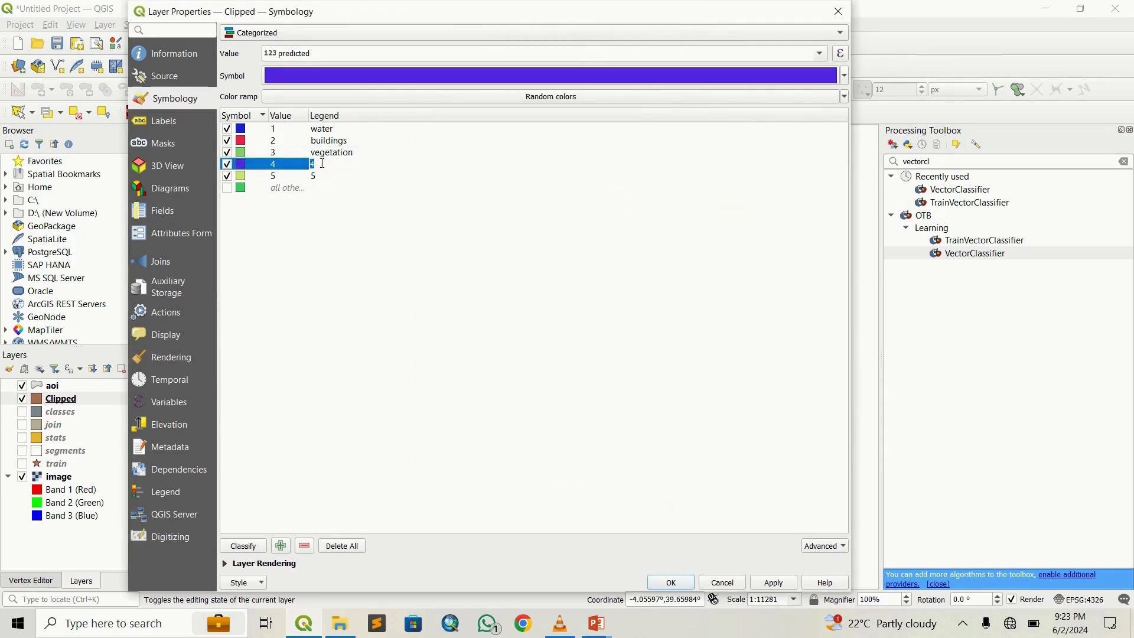
type("bare ground")
left_click(385, 78)
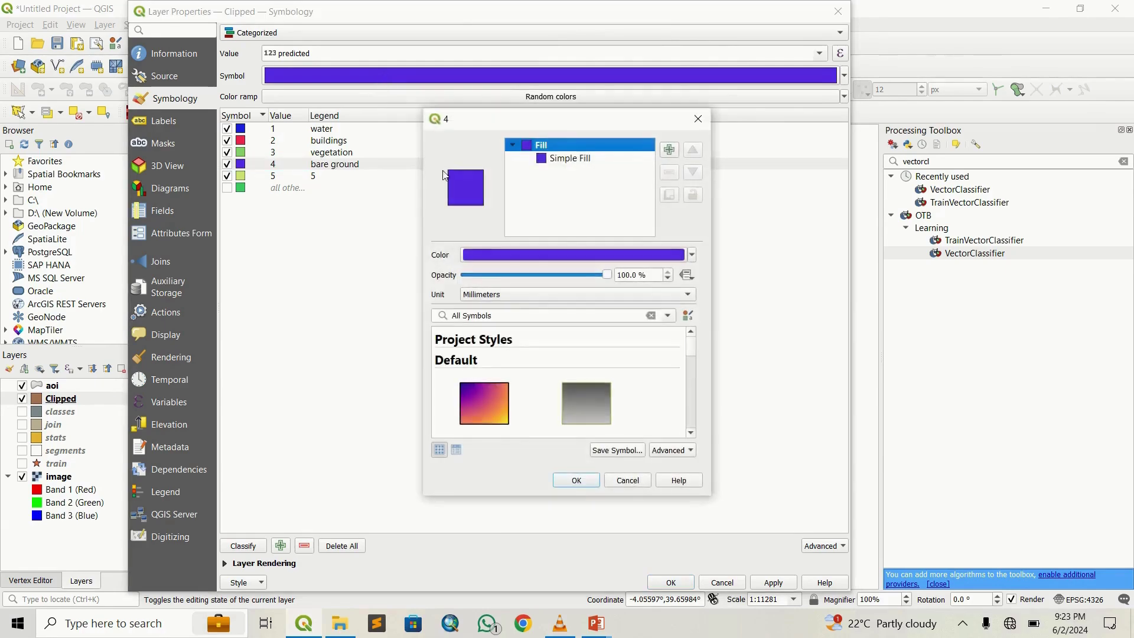
left_click(558, 160)
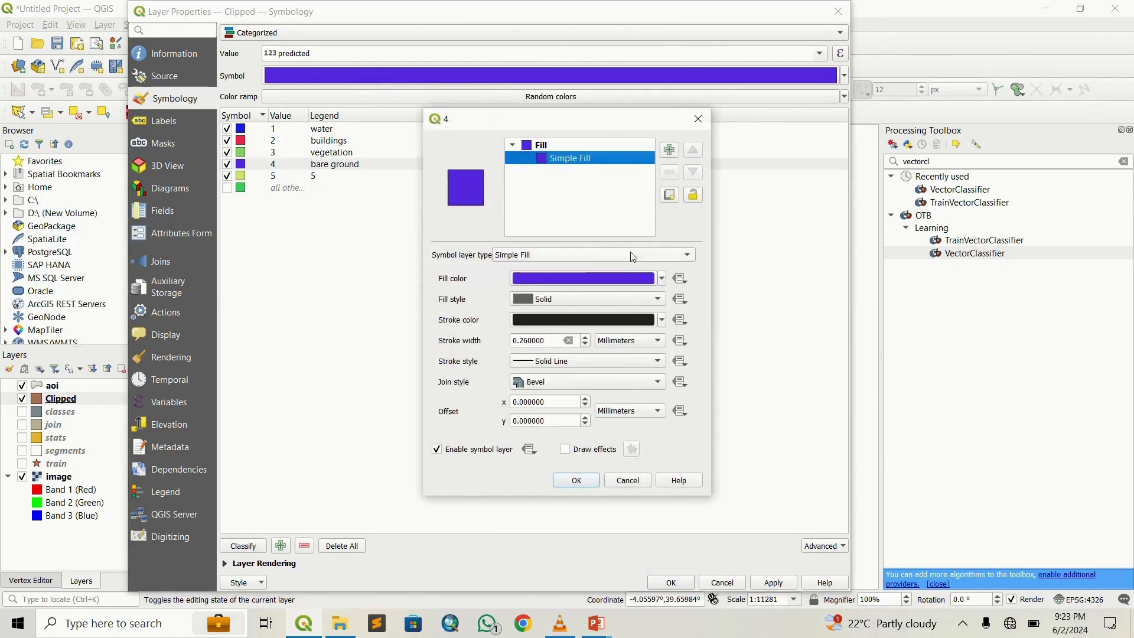
left_click(616, 279)
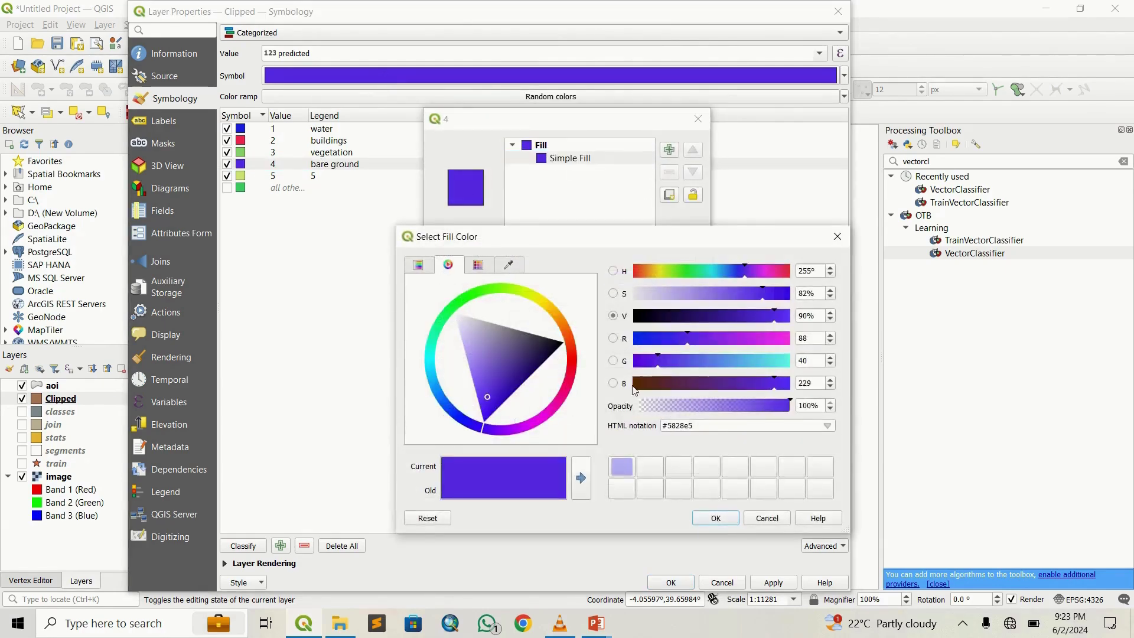
left_click(561, 399)
mouse_move(508, 357)
left_mouse_down()
mouse_move(474, 363)
mouse_move(494, 347)
mouse_move(494, 331)
mouse_move(523, 338)
left_mouse_up()
left_click(730, 517)
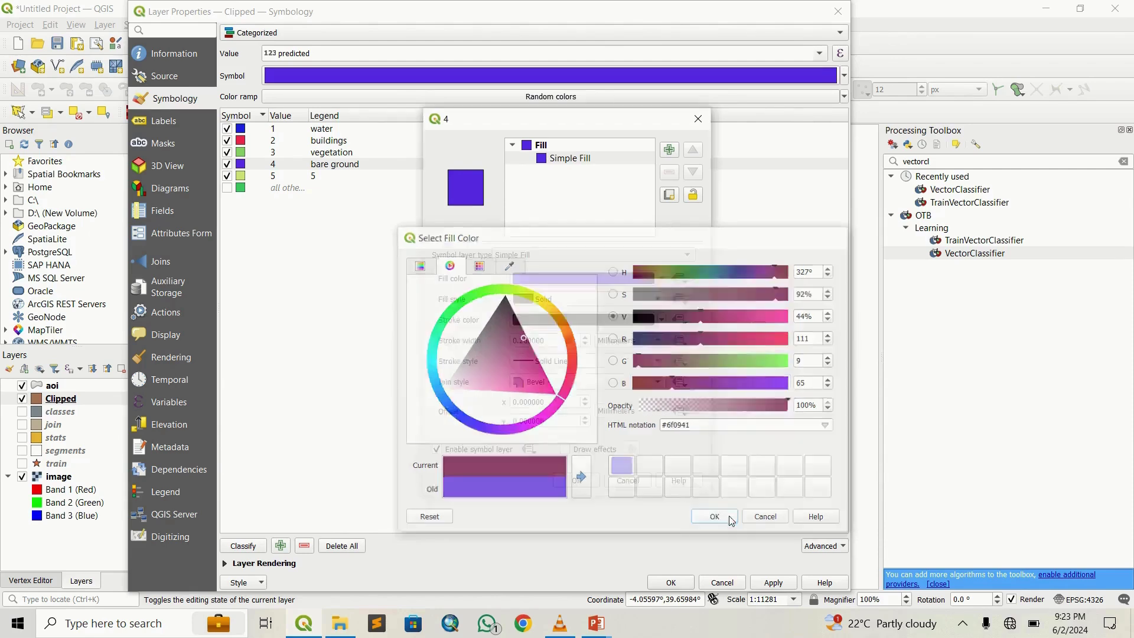
left_click(576, 481)
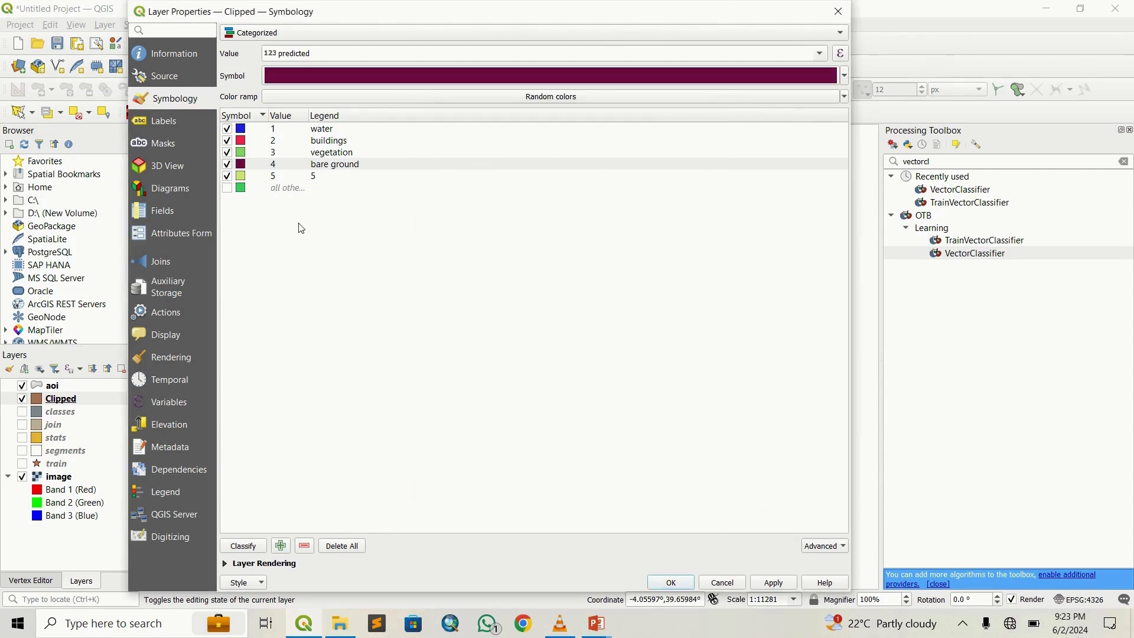
Label category 5 as roads in the legend, set its simple fill to gray, #969793, and apply the categorized symbology.
double_click(325, 176)
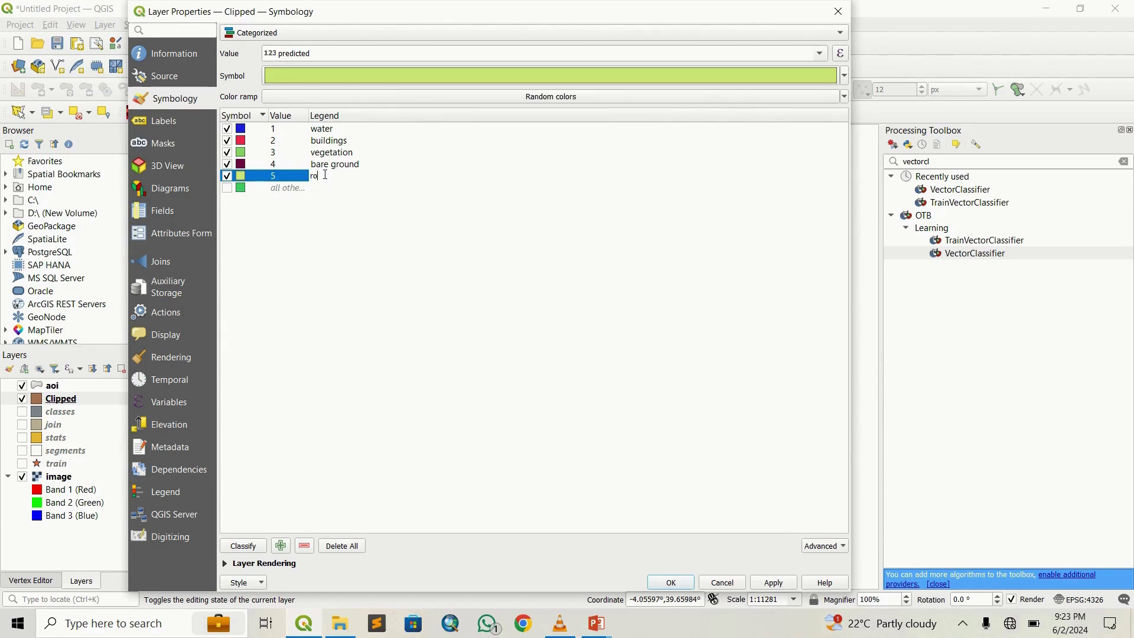
left_click(400, 82)
left_click(561, 160)
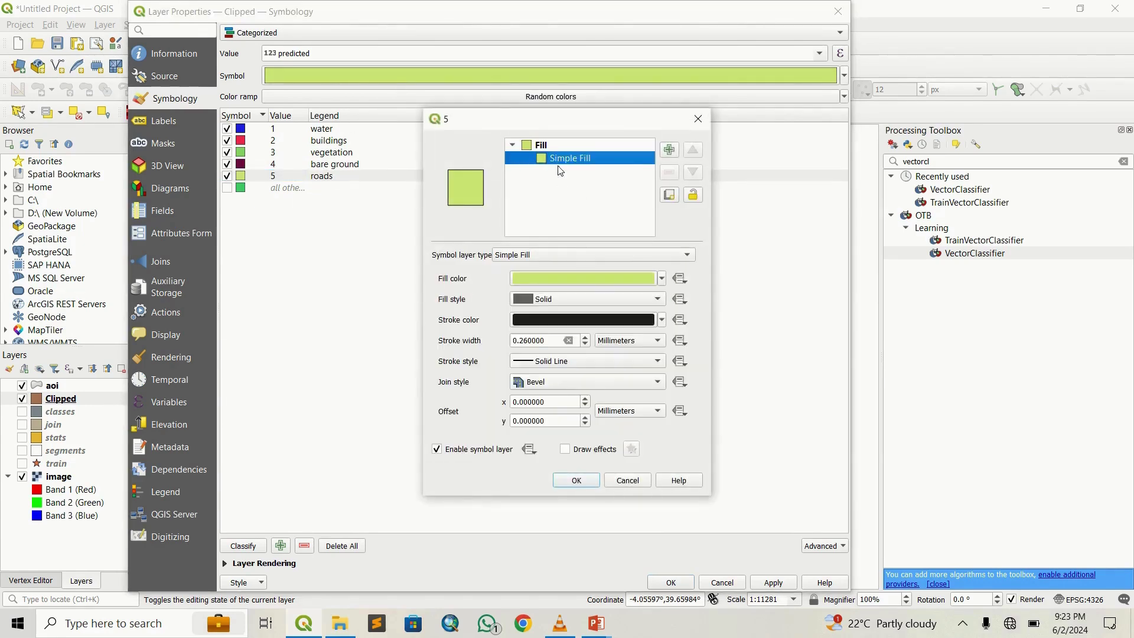
left_click(592, 278)
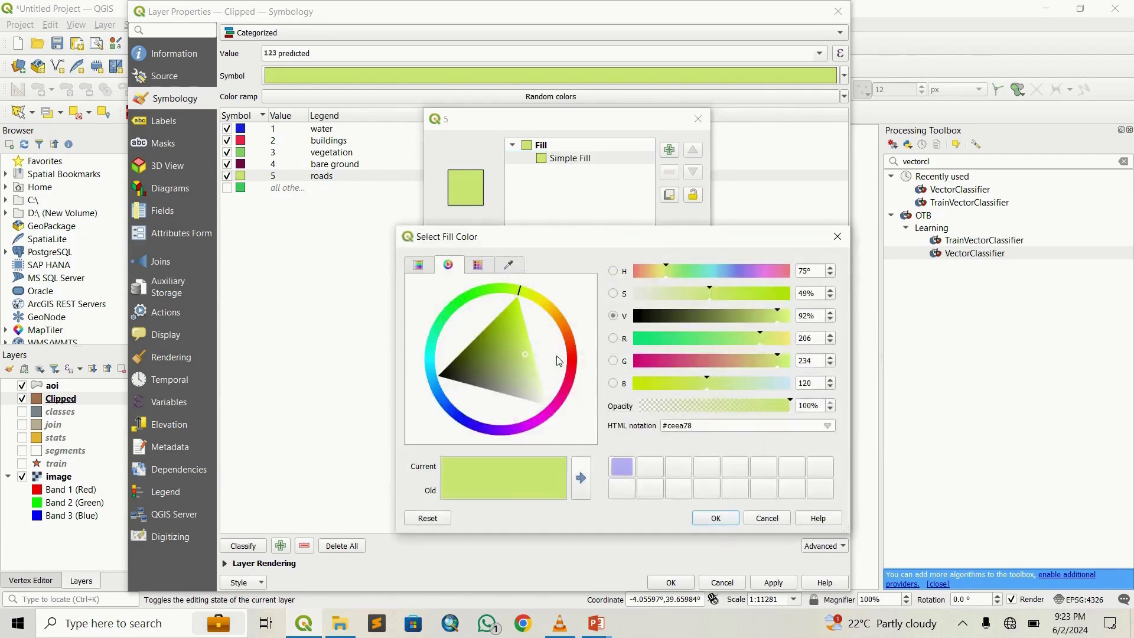
left_click(488, 390)
left_click_drag(489, 394, 504, 396)
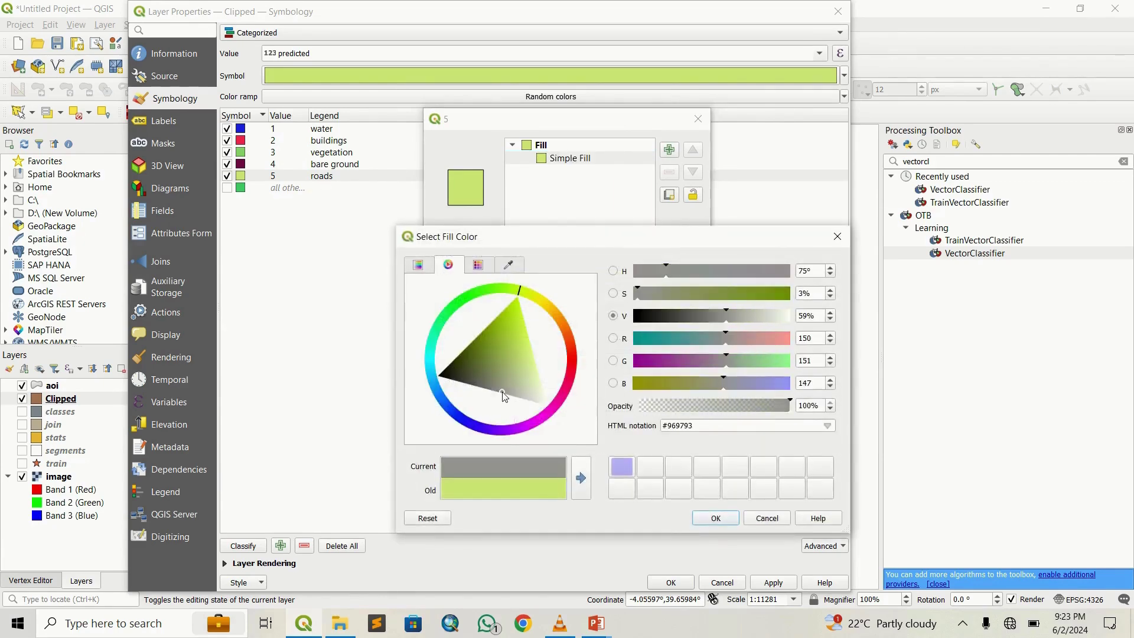
left_click(715, 518)
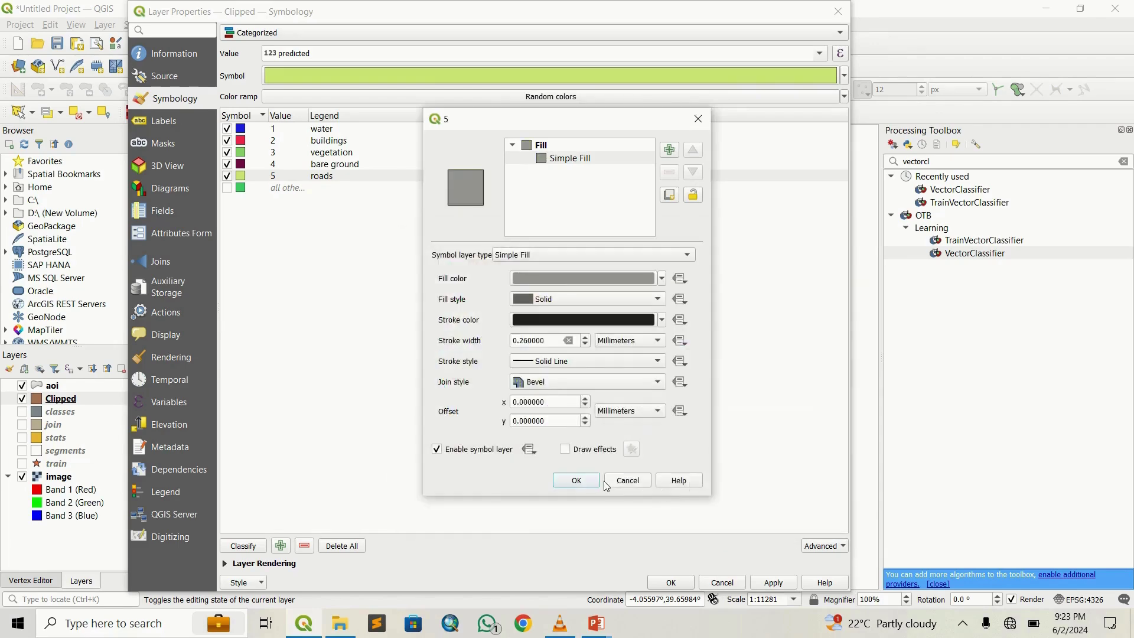
left_click(576, 480)
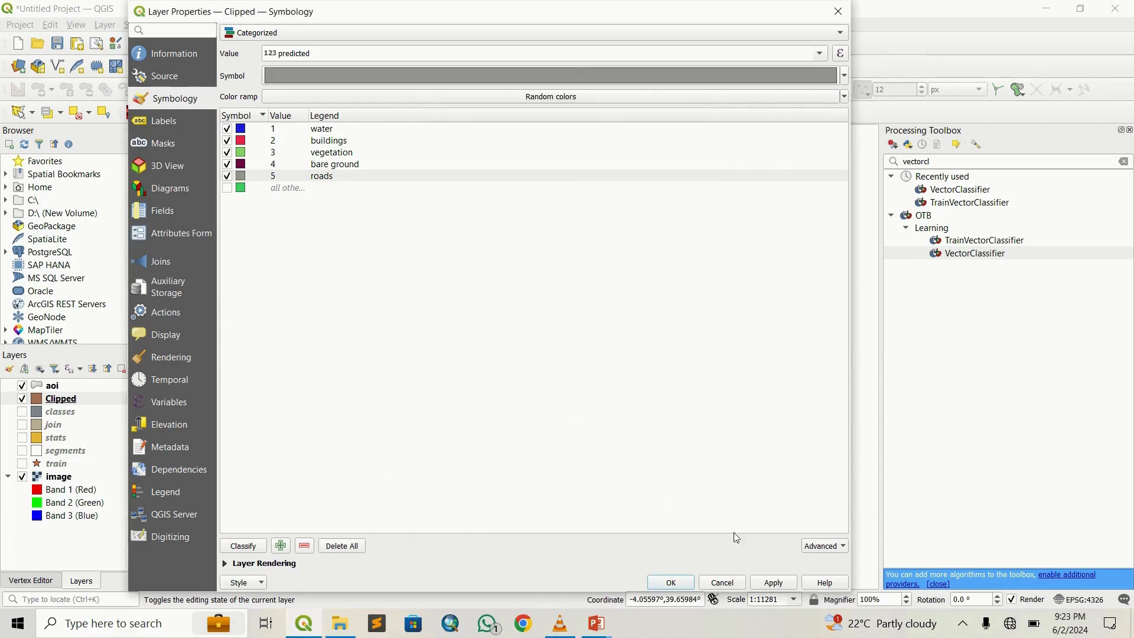
left_click(770, 582)
left_click(670, 582)
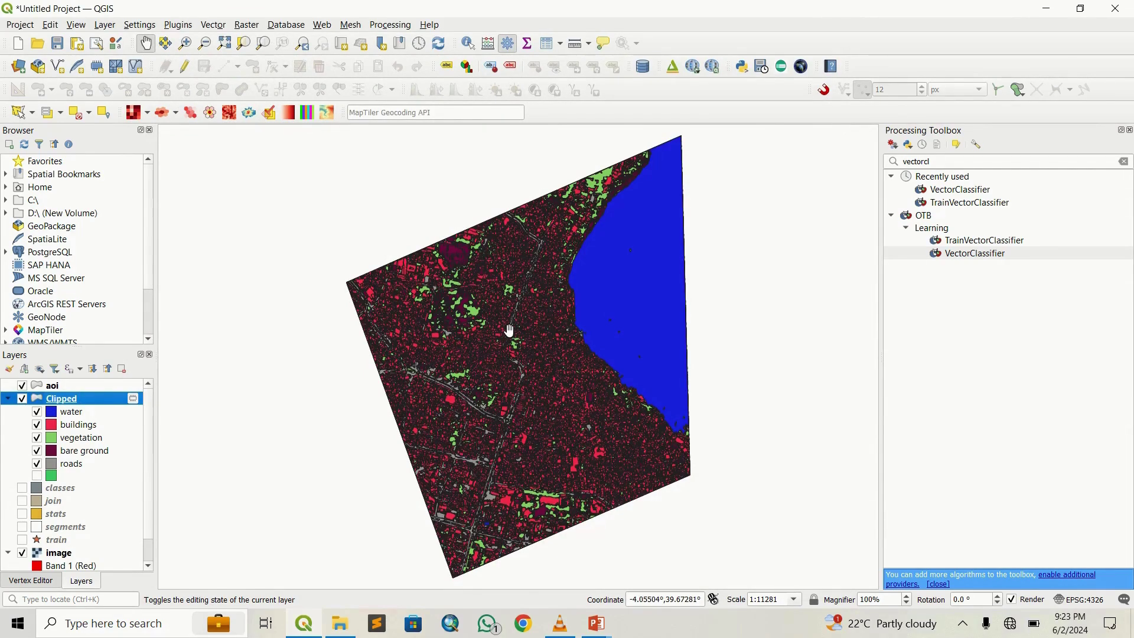
Compare the Clipped classes with the satellite image around the large bare field at the northwestern edge by toggling the layer's visibility.
scroll(511, 326, "up", 1)
left_click_drag(604, 295, 506, 344)
scroll(306, 287, "up", 2)
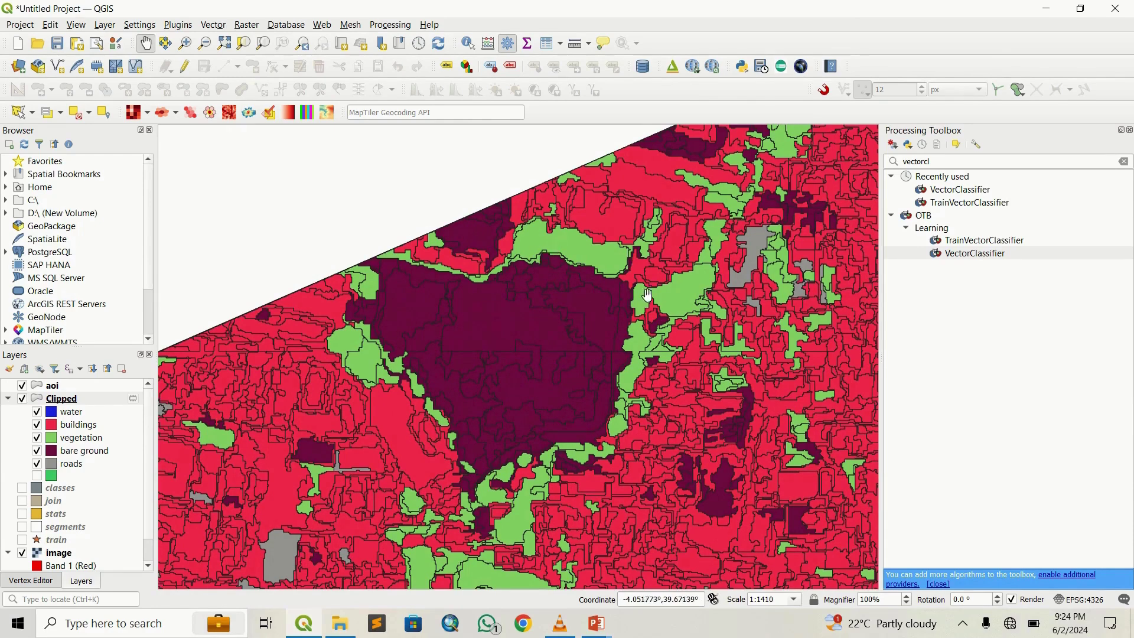
left_click(23, 400)
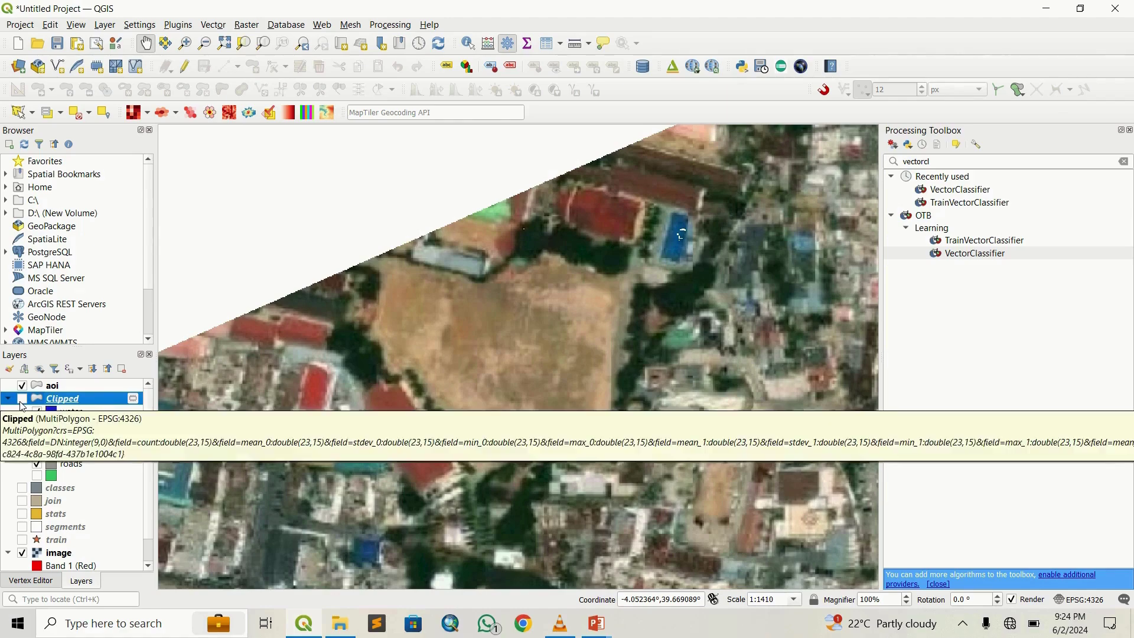
left_click(22, 401)
left_click(22, 401)
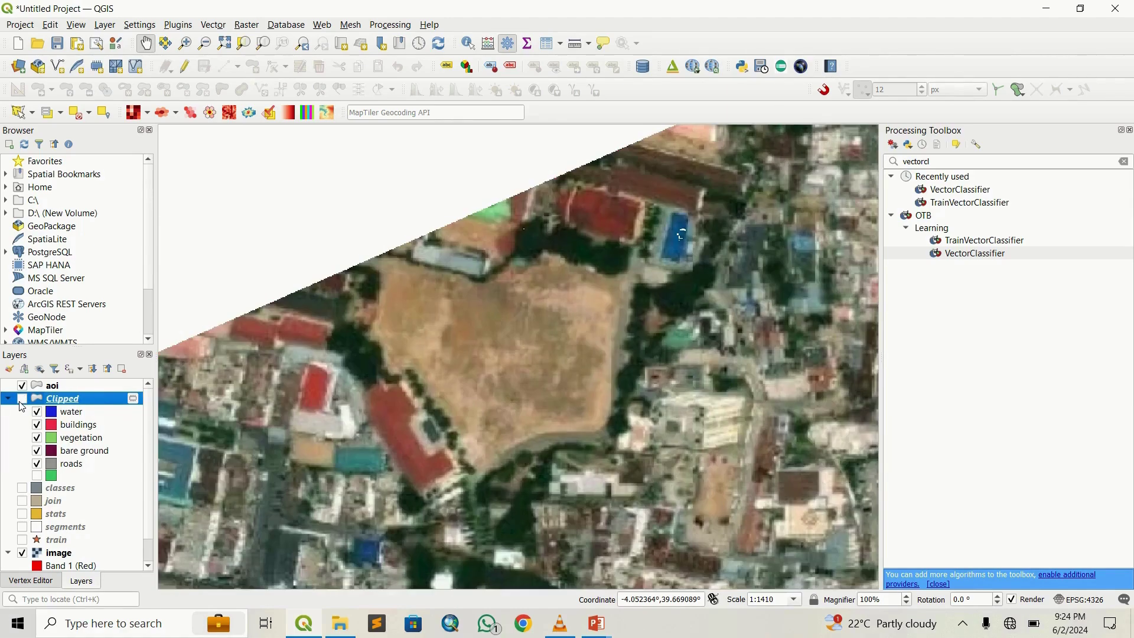
left_click(22, 402)
left_click(21, 401)
left_click(21, 402)
Examine the classified roads and surrounding buildings near the roundabout and main road junction.
scroll(502, 452, "down", 6)
scroll(668, 451, "up", 3)
left_click_drag(668, 451, 640, 344)
scroll(559, 427, "up", 1)
scroll(640, 345, "down", 1)
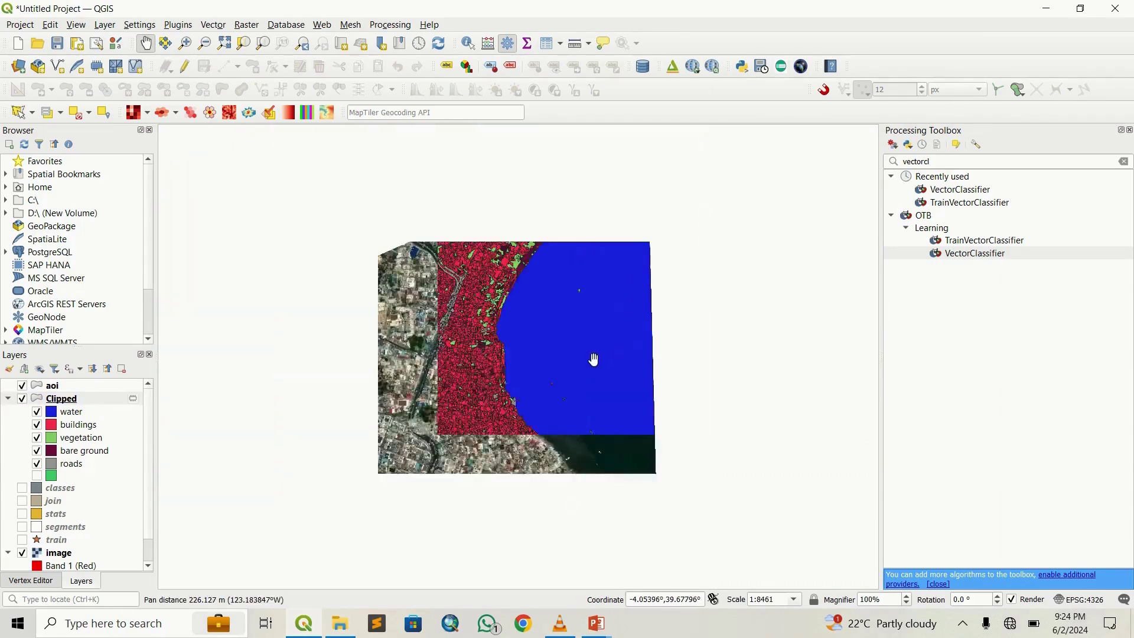
left_click_drag(532, 437, 596, 319)
scroll(500, 384, "up", 1)
scroll(596, 319, "up", 1)
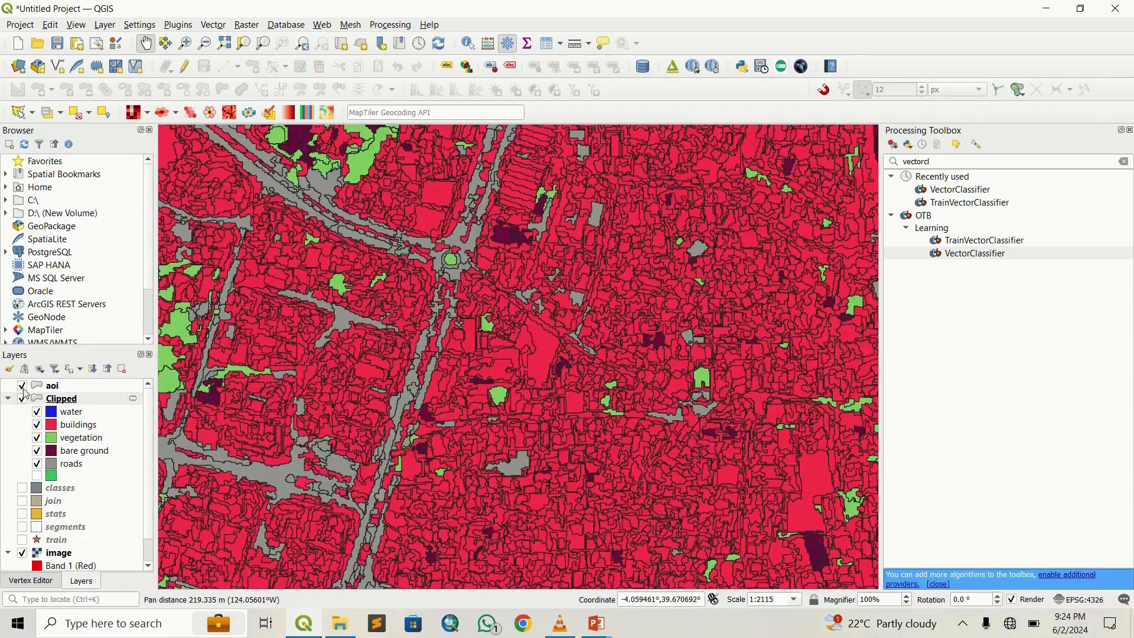
scroll(451, 260, "up", 1)
left_click_drag(392, 266, 507, 390)
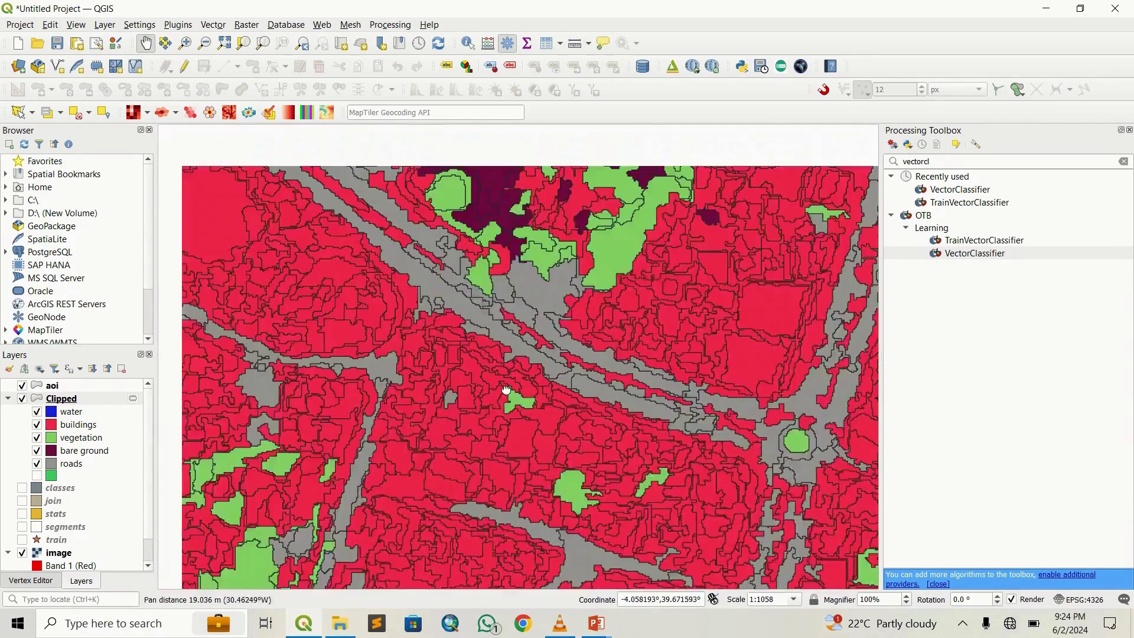
scroll(507, 390, "down", 1)
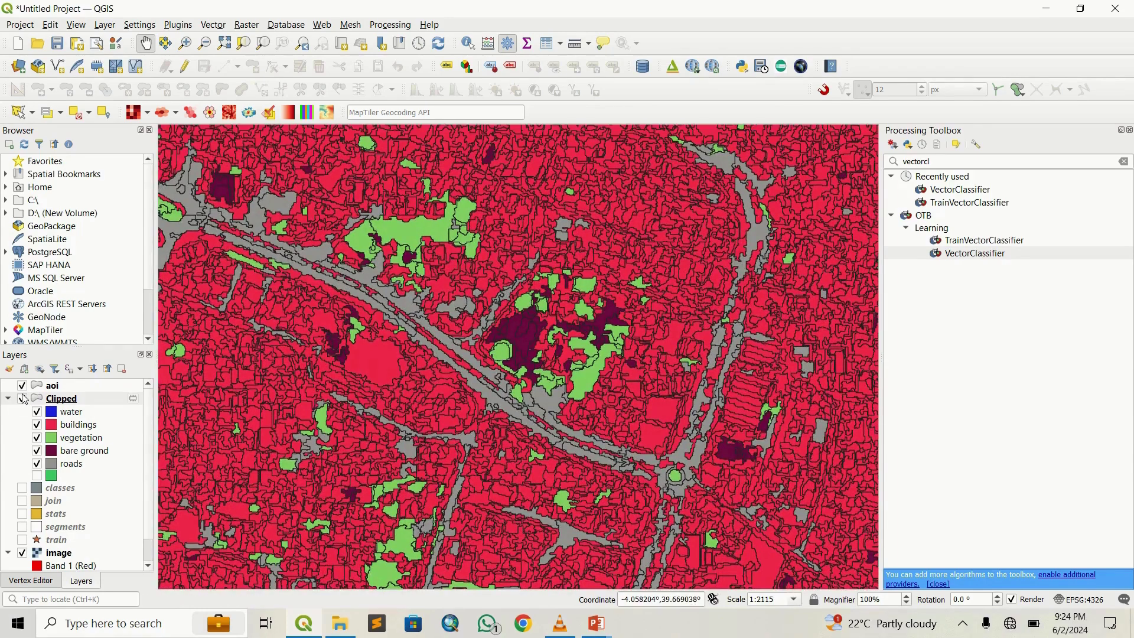
Compare the Clipped classes with the satellite image around the tree-lined open ground near the southern edge.
scroll(360, 348, "down", 2)
left_click_drag(392, 446, 399, 304)
scroll(398, 304, "up", 1)
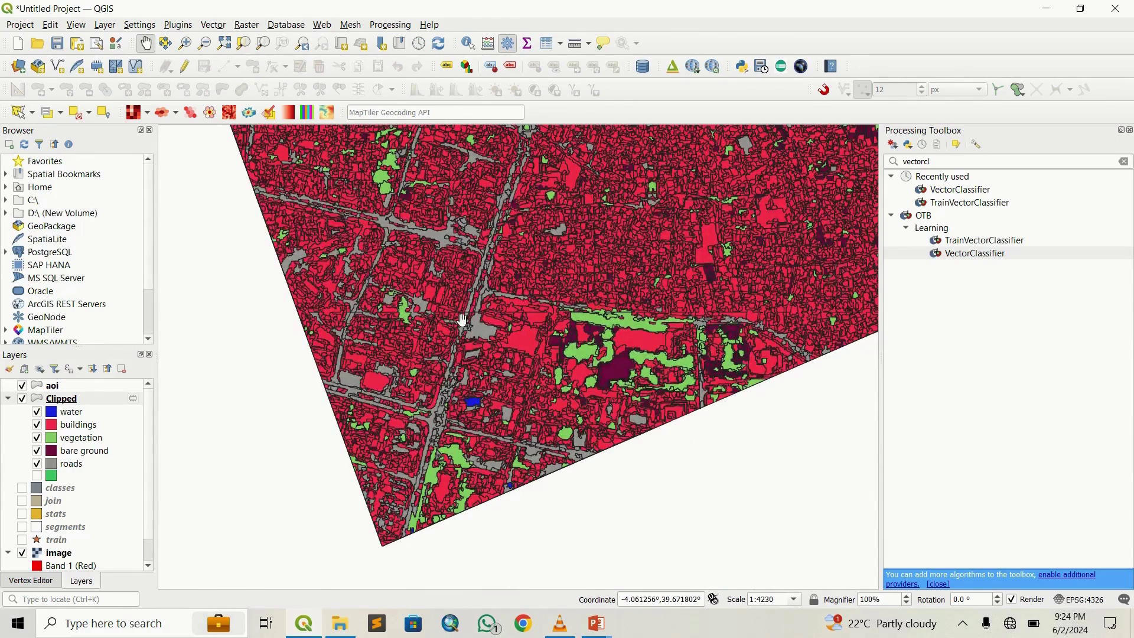
scroll(611, 340, "up", 2)
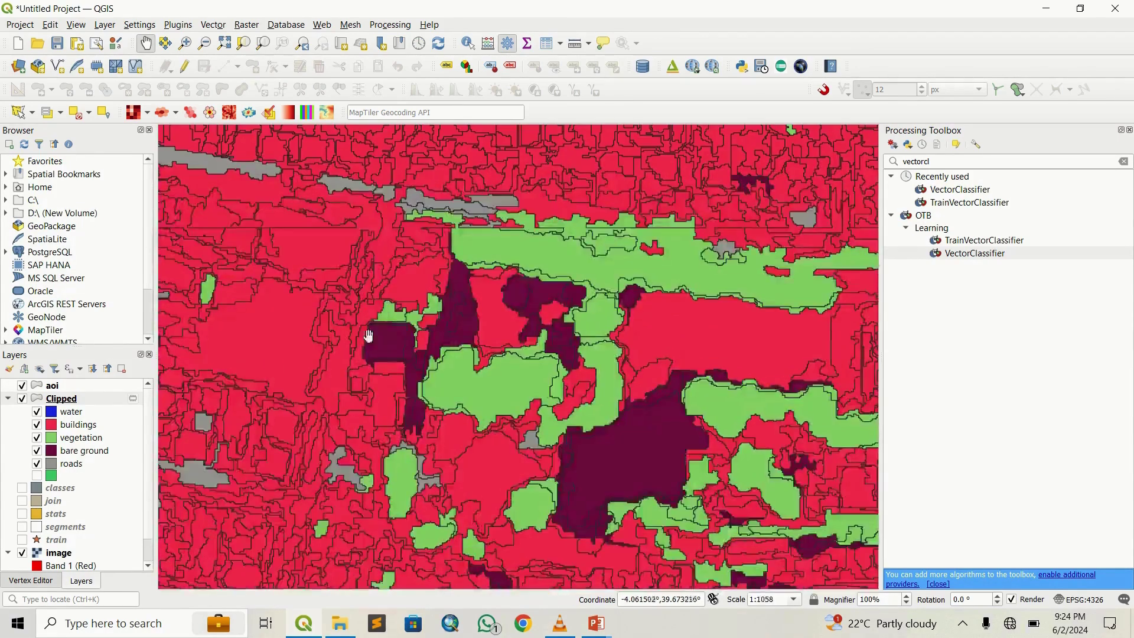
scroll(447, 353, "down", 1)
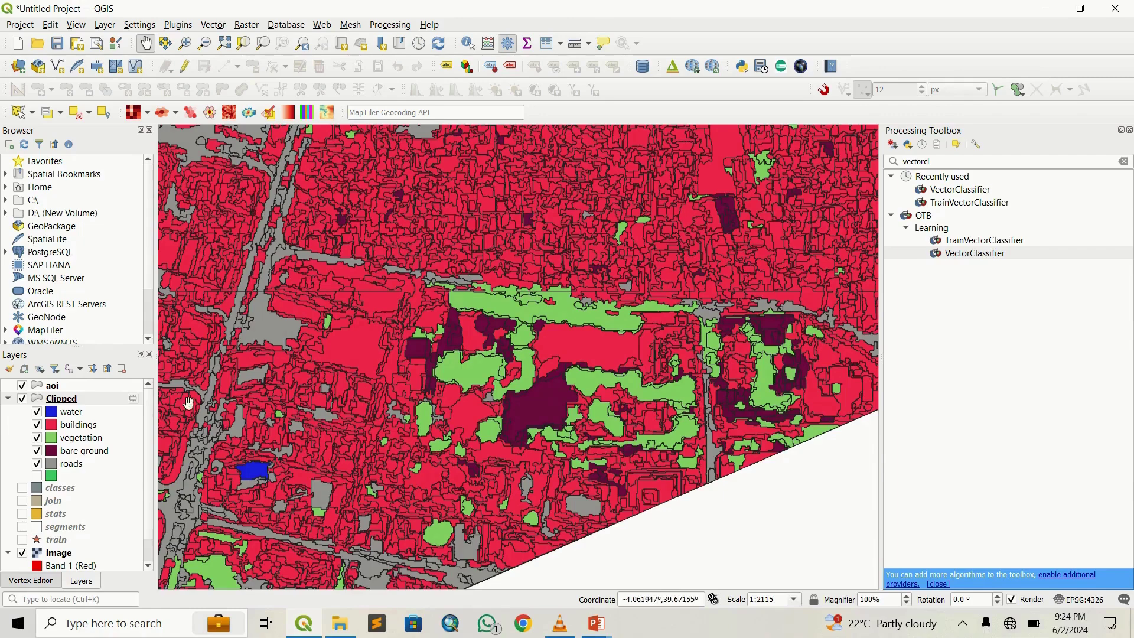
left_click(24, 400)
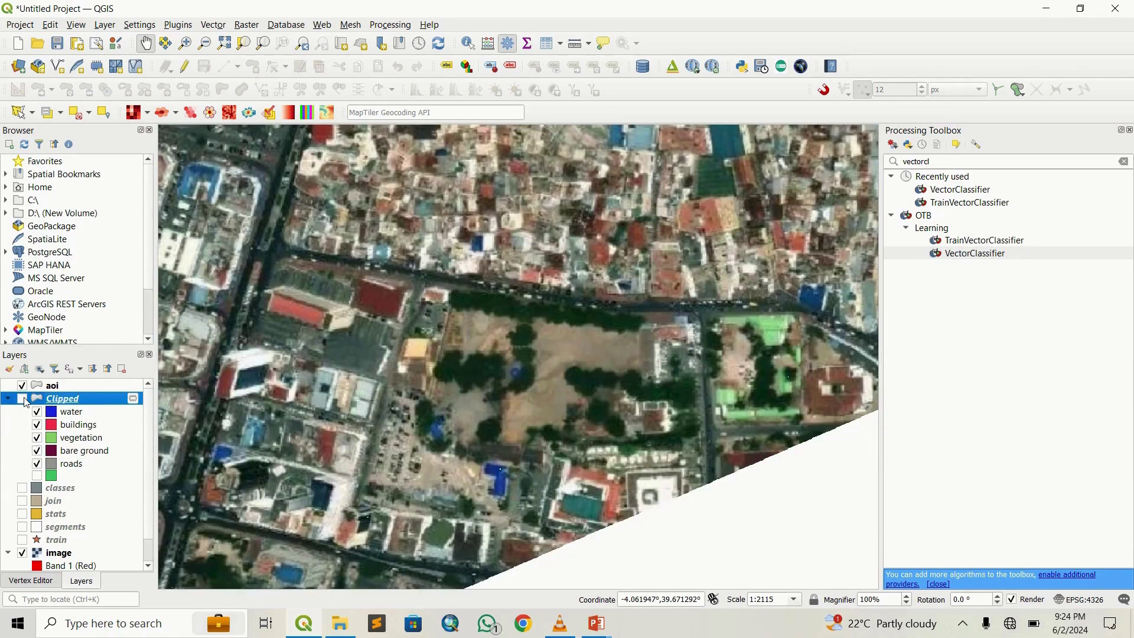
left_click(23, 400)
left_click(24, 400)
Check the classes of the green-roofed compound near the southern edge against the satellite image by hiding and showing the Clipped layer.
scroll(771, 360, "up", 1)
left_click_drag(675, 355, 620, 352)
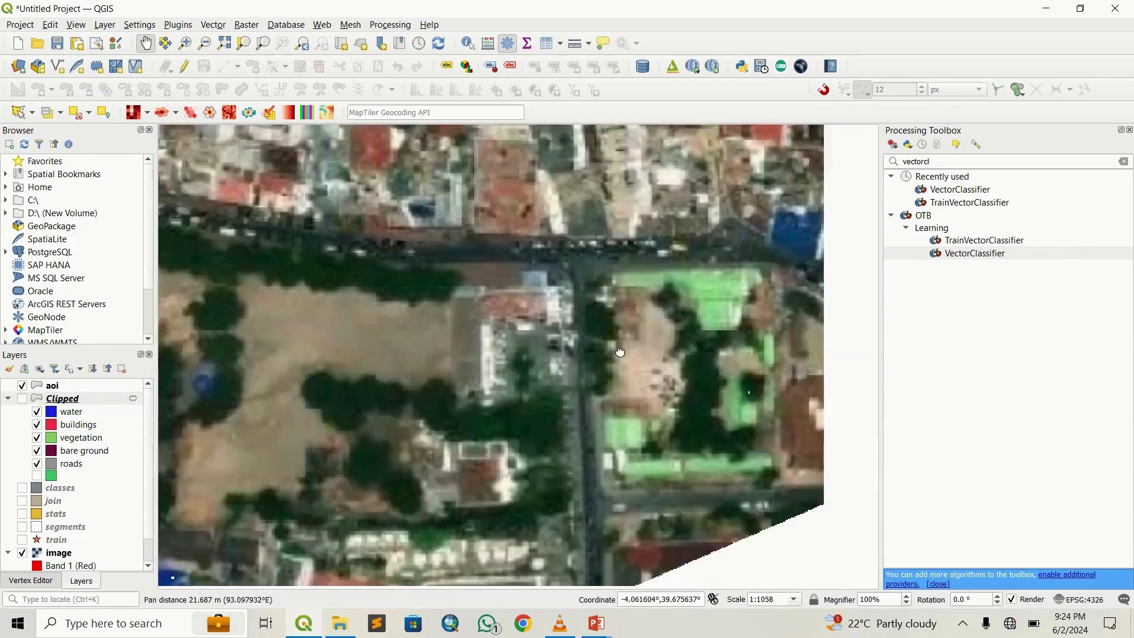
left_click_drag(697, 301, 573, 299)
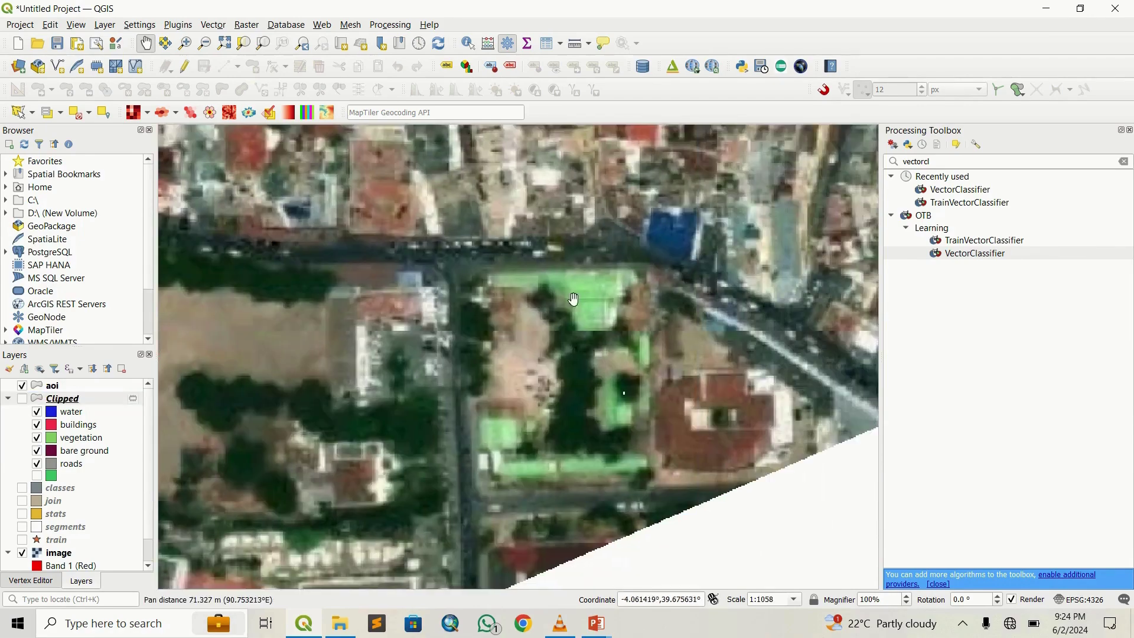
left_click(22, 402)
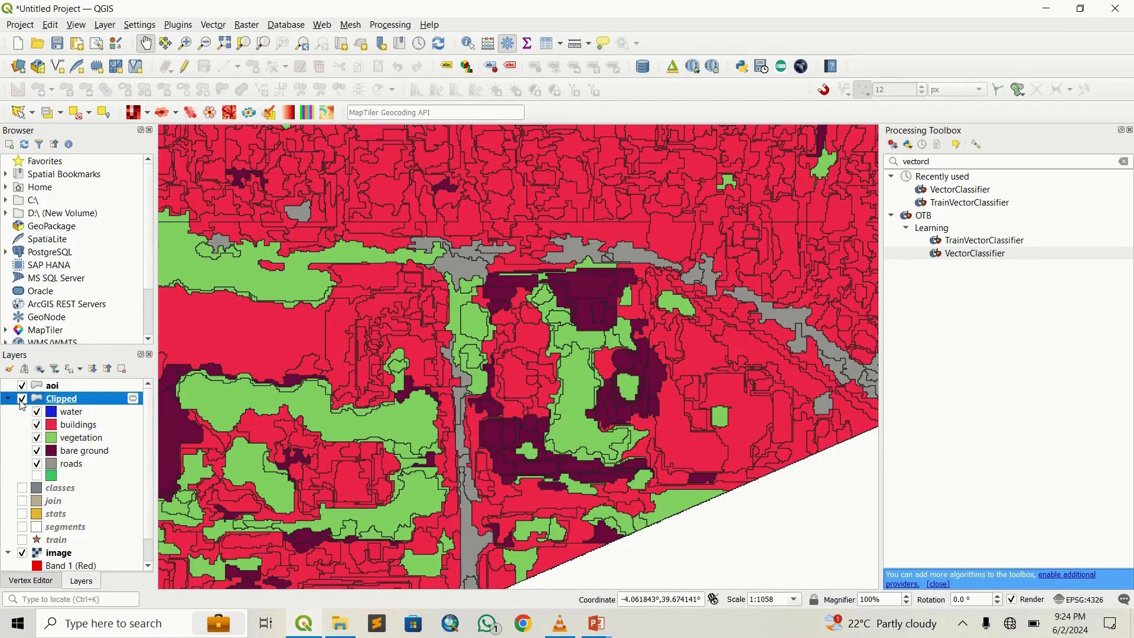
left_click(22, 401)
left_click(22, 402)
left_click(22, 401)
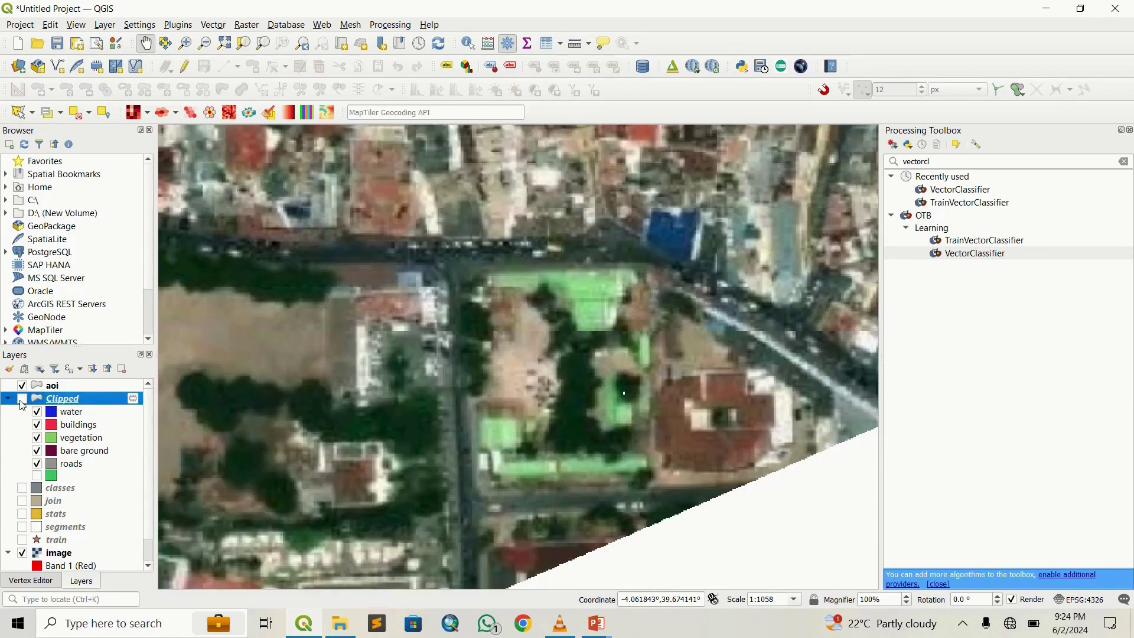
left_click(22, 401)
Compare the Clipped classes with the image over the open ground west of the green-roofed compound and along the southeastern coast.
left_click_drag(220, 306, 474, 331)
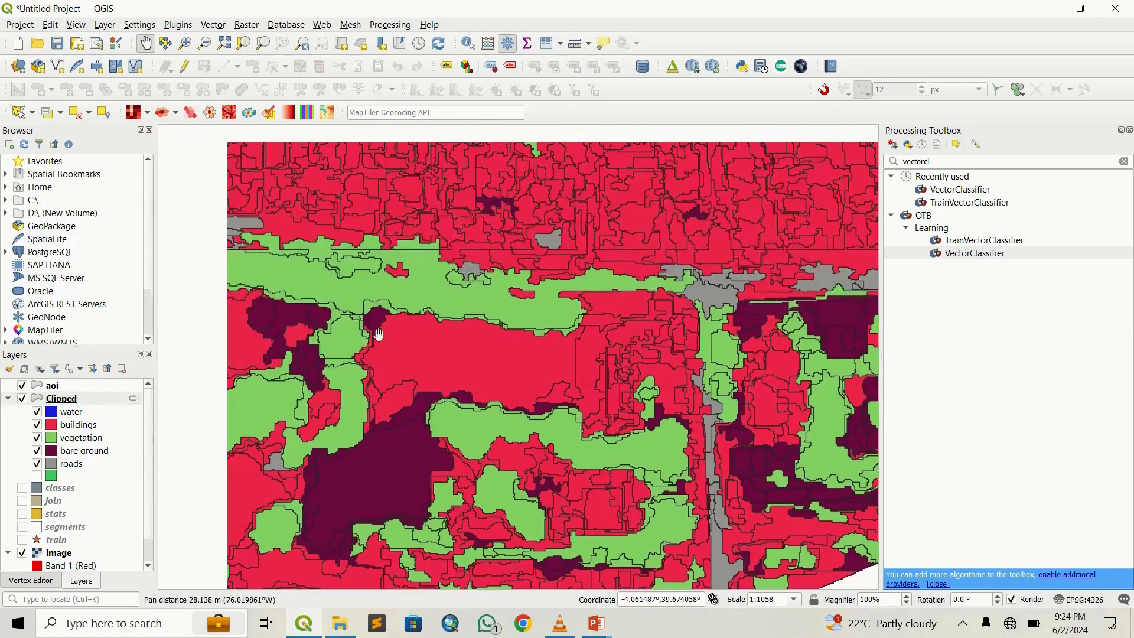
left_click_drag(379, 334, 435, 387)
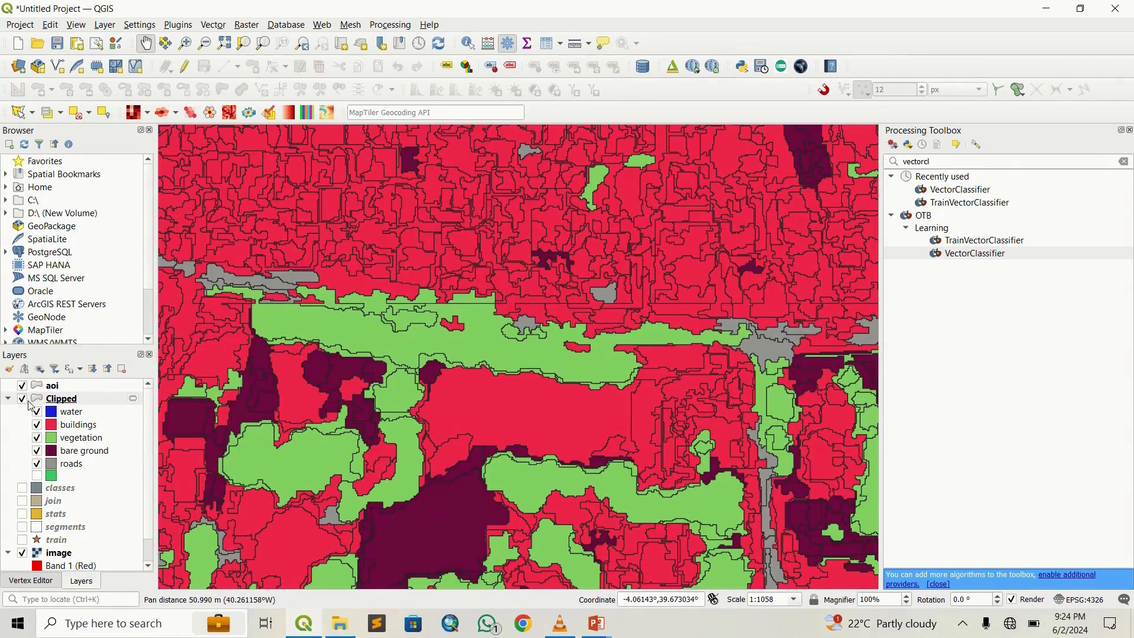
left_click(22, 399)
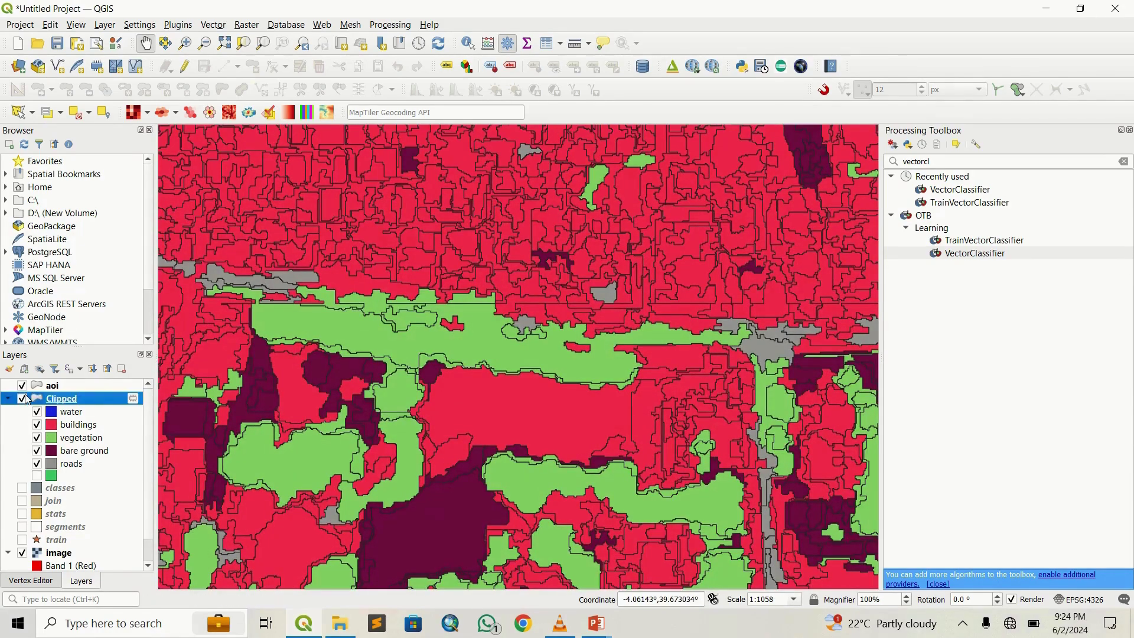
left_click(22, 398)
scroll(371, 346, "down", 2)
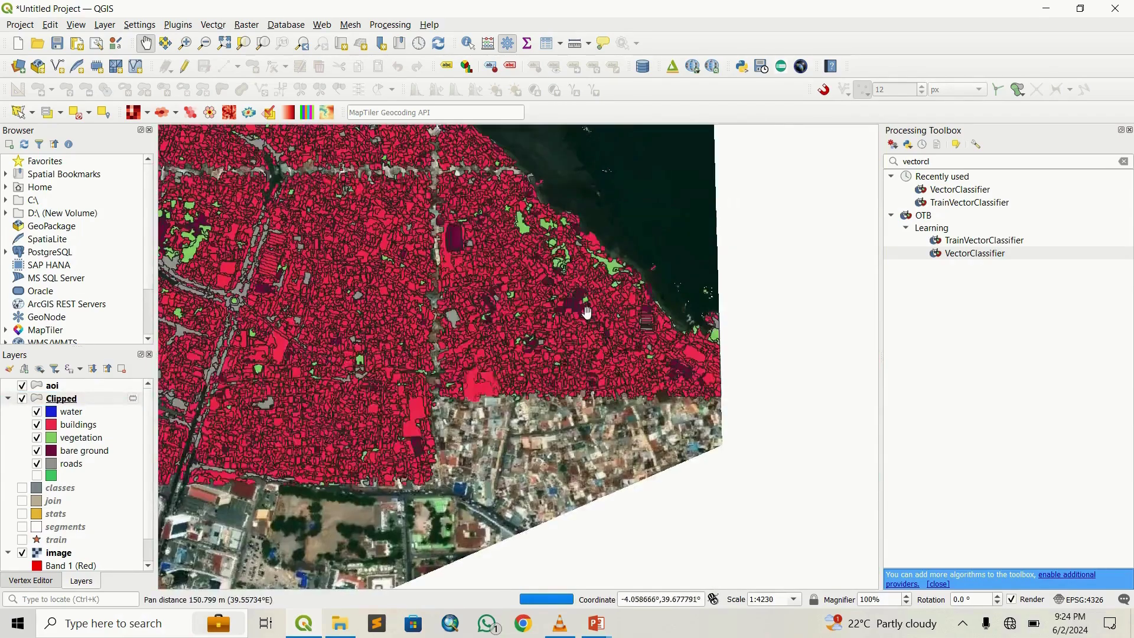
left_click_drag(371, 346, 535, 351)
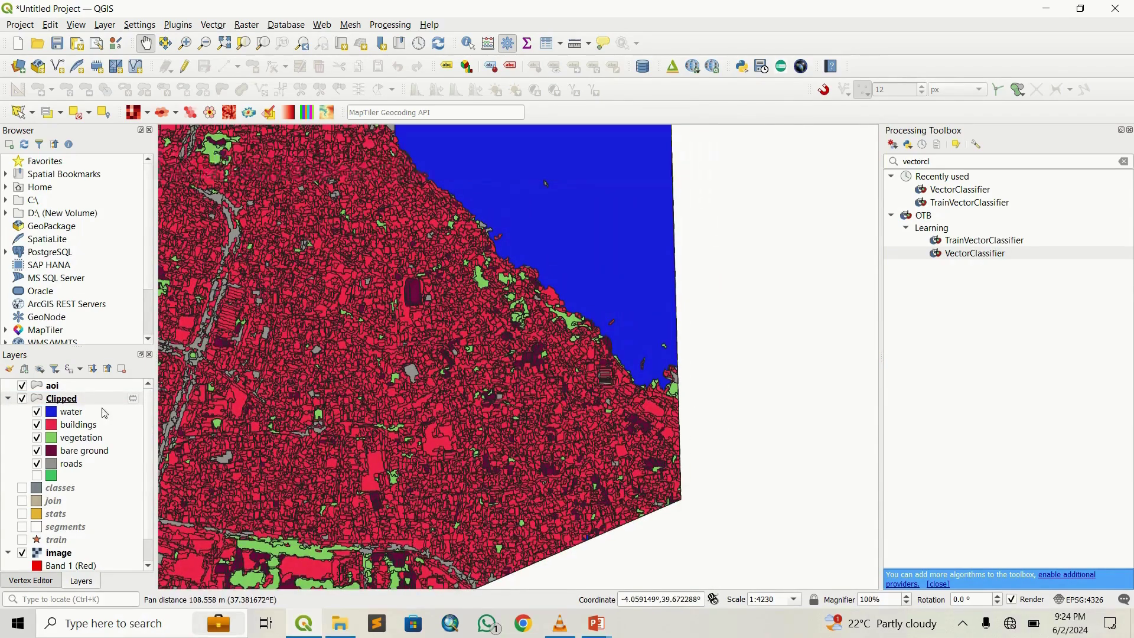
left_click(23, 399)
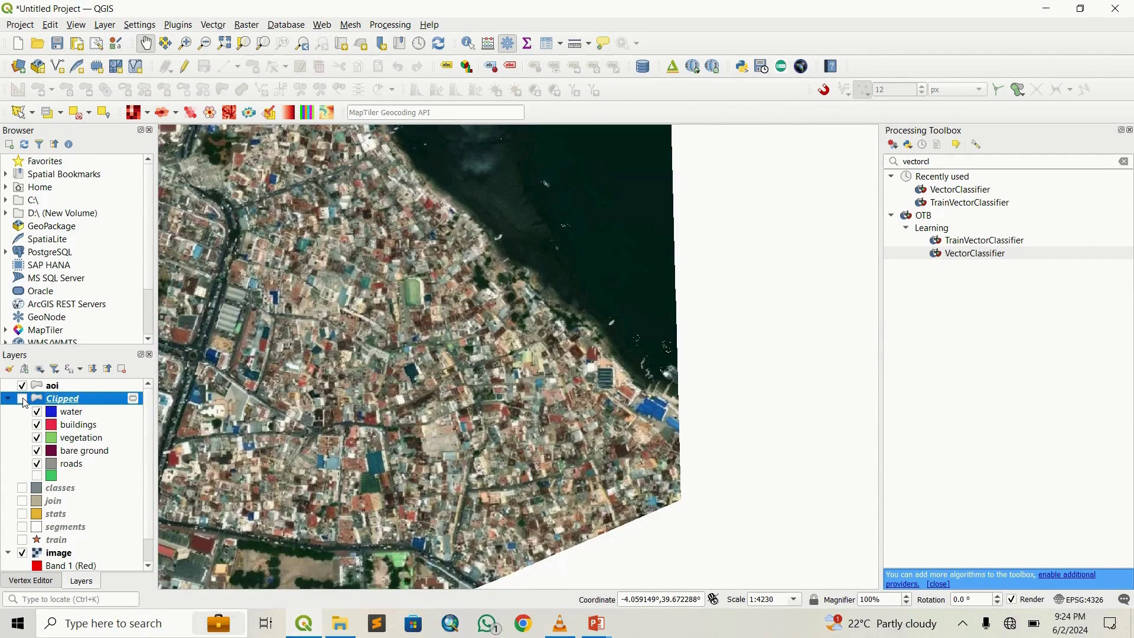
left_click(22, 399)
Review the classification across the whole area of interest, including the road network and the coastline.
scroll(357, 346, "down", 2)
left_click_drag(357, 347, 438, 329)
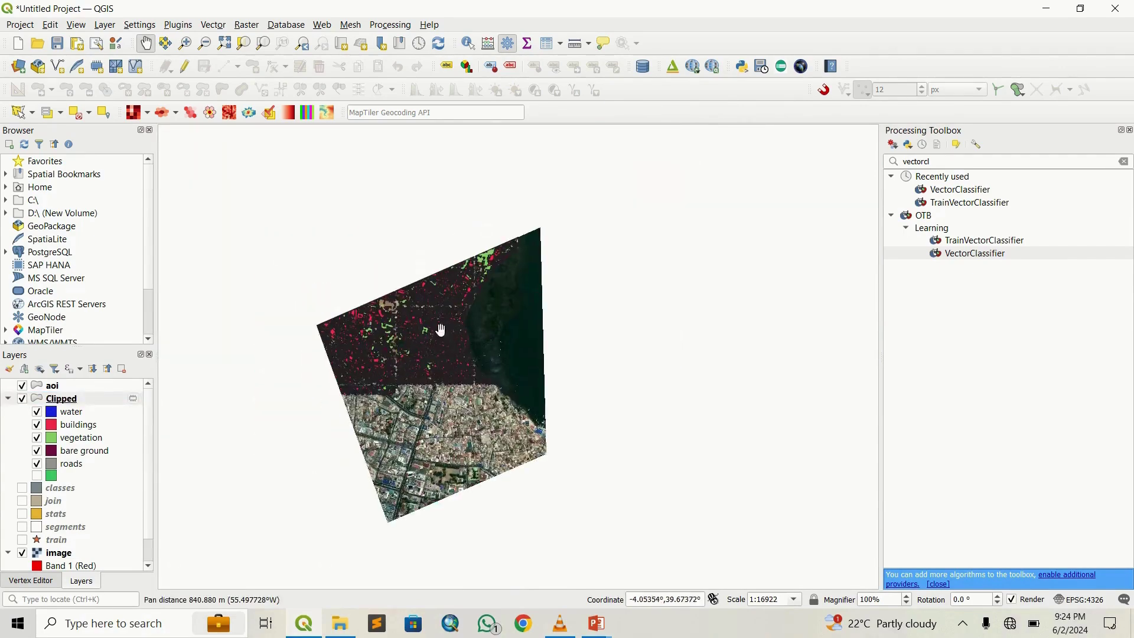
scroll(452, 329, "up", 1)
left_click_drag(370, 463, 387, 413)
scroll(353, 450, "up", 1)
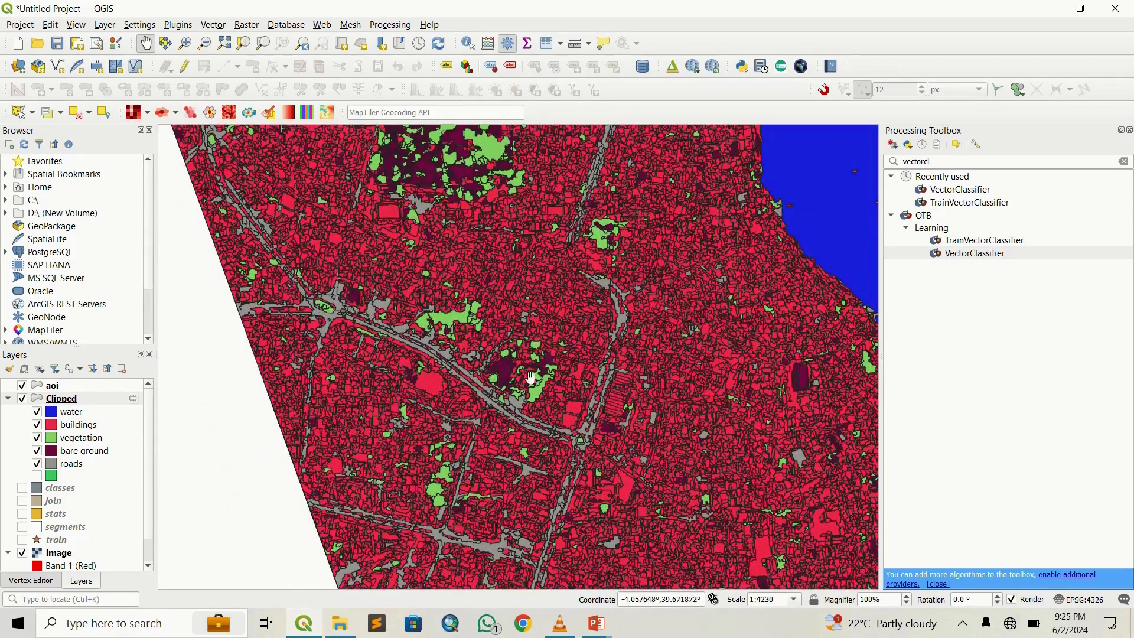
left_click_drag(589, 384, 535, 377)
scroll(535, 375, "down", 1)
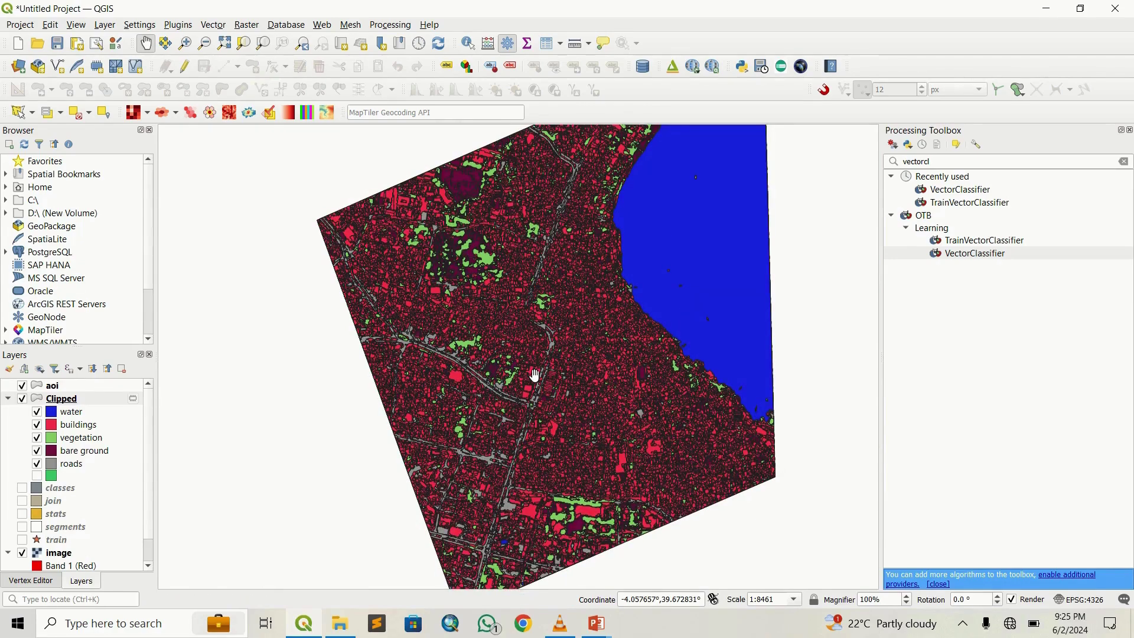
scroll(541, 417, "up", 1)
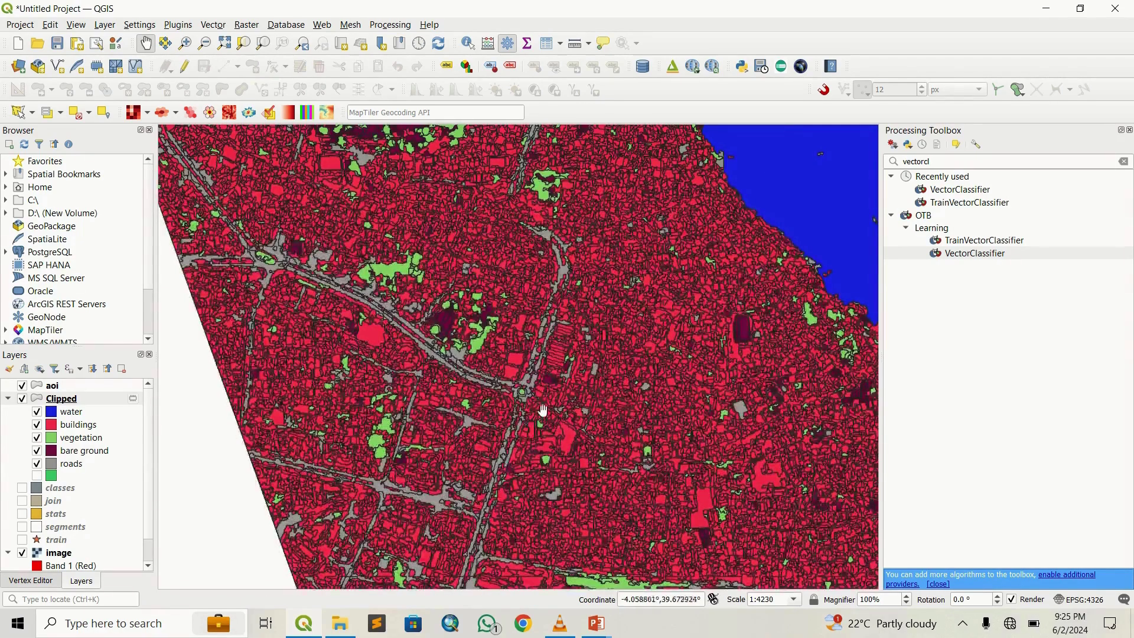
scroll(541, 417, "down", 1)
left_click_drag(626, 413, 546, 443)
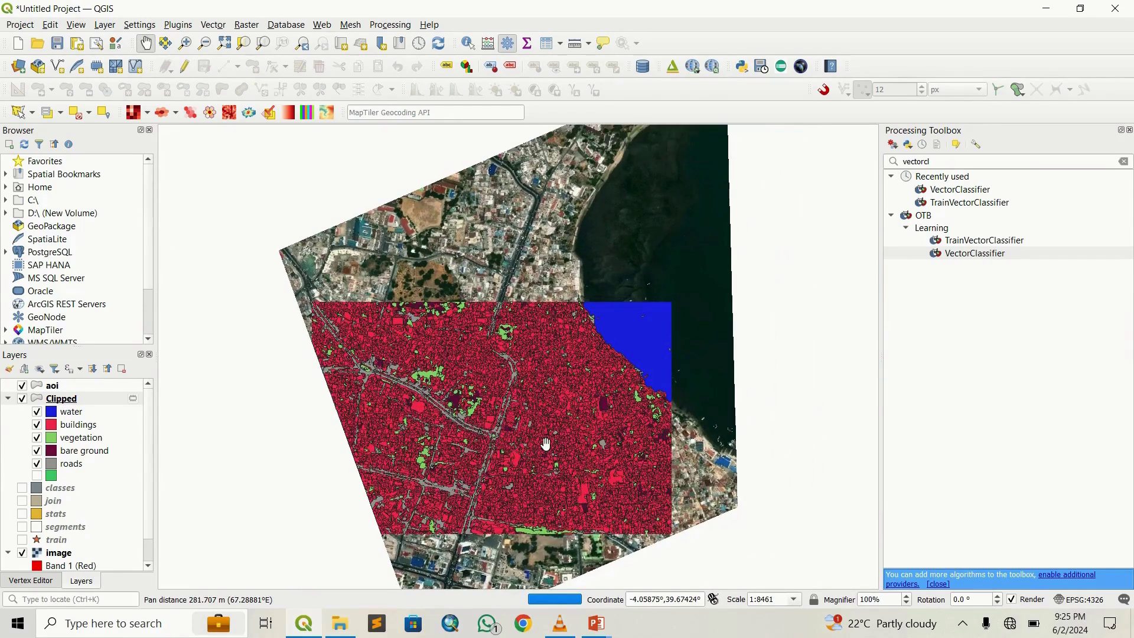